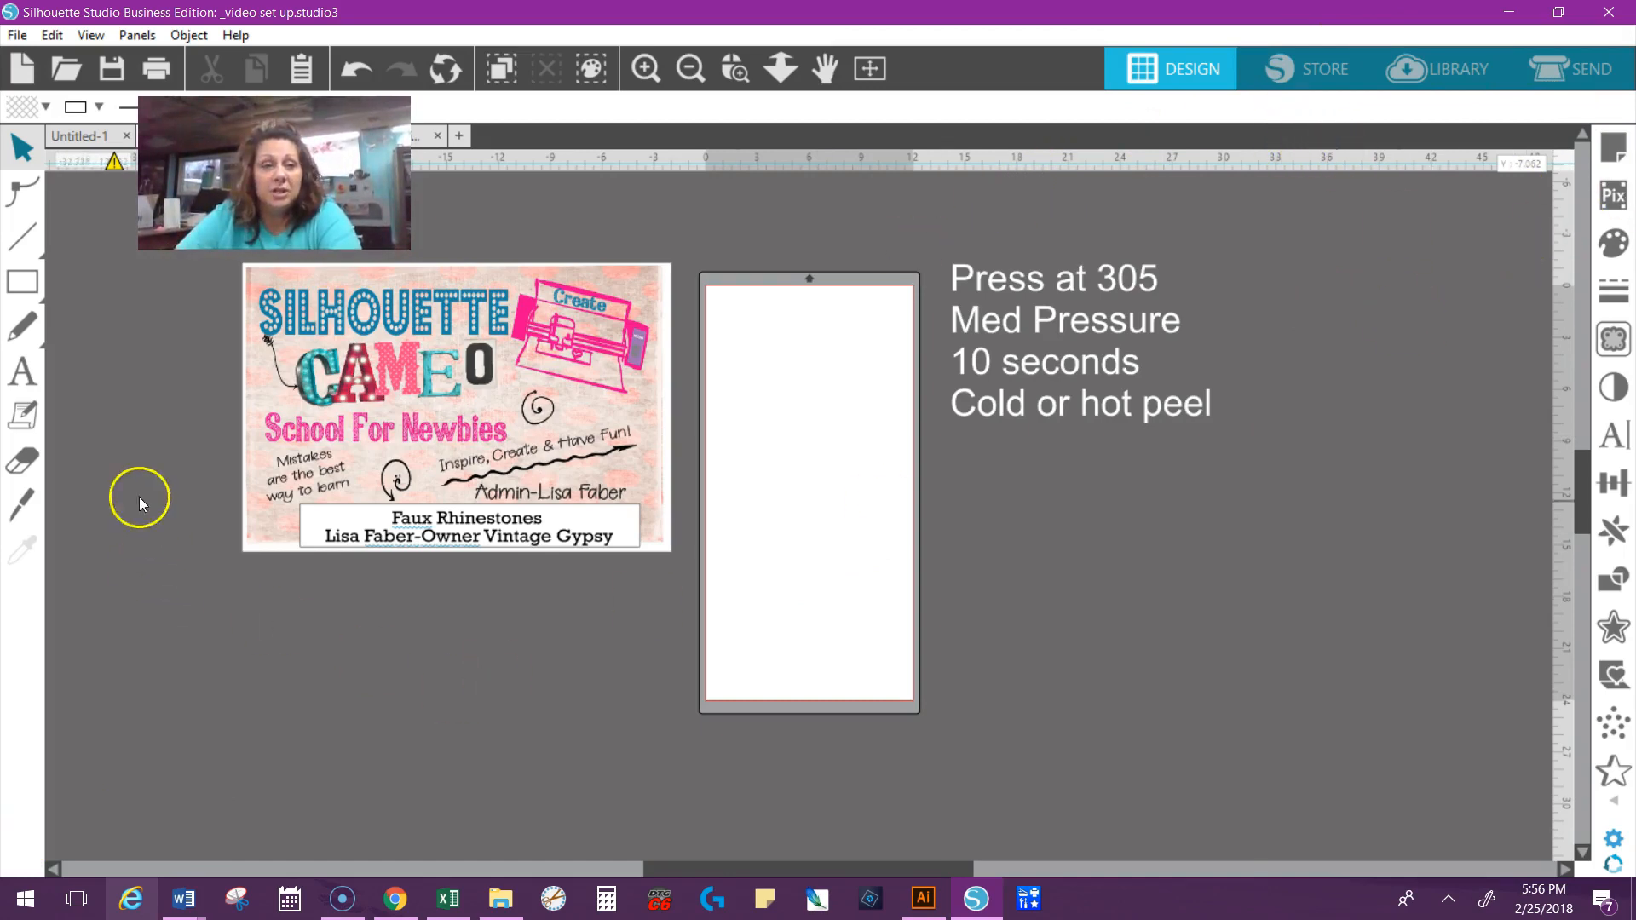
Step: Add the text "Butta" near the upper edge of the page
click(17, 375)
click(739, 314)
text(Butta)
click(818, 321)
click(756, 173)
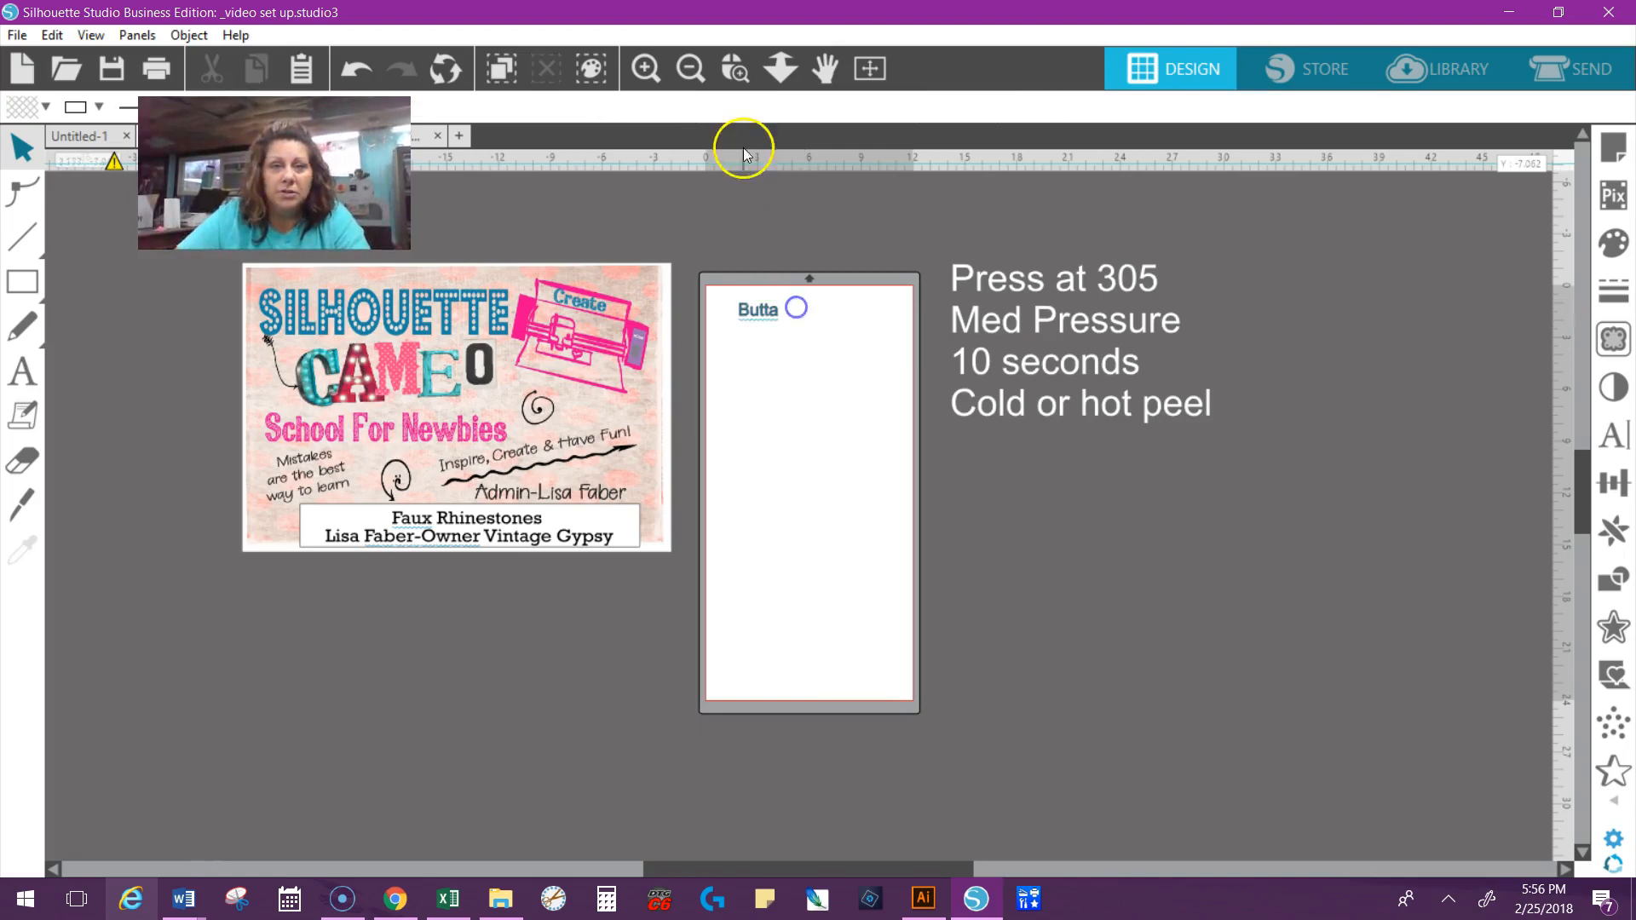
Step: Enlarge the "Butta" text to about 10.4 in wide so it nearly spans the page
click(641, 73)
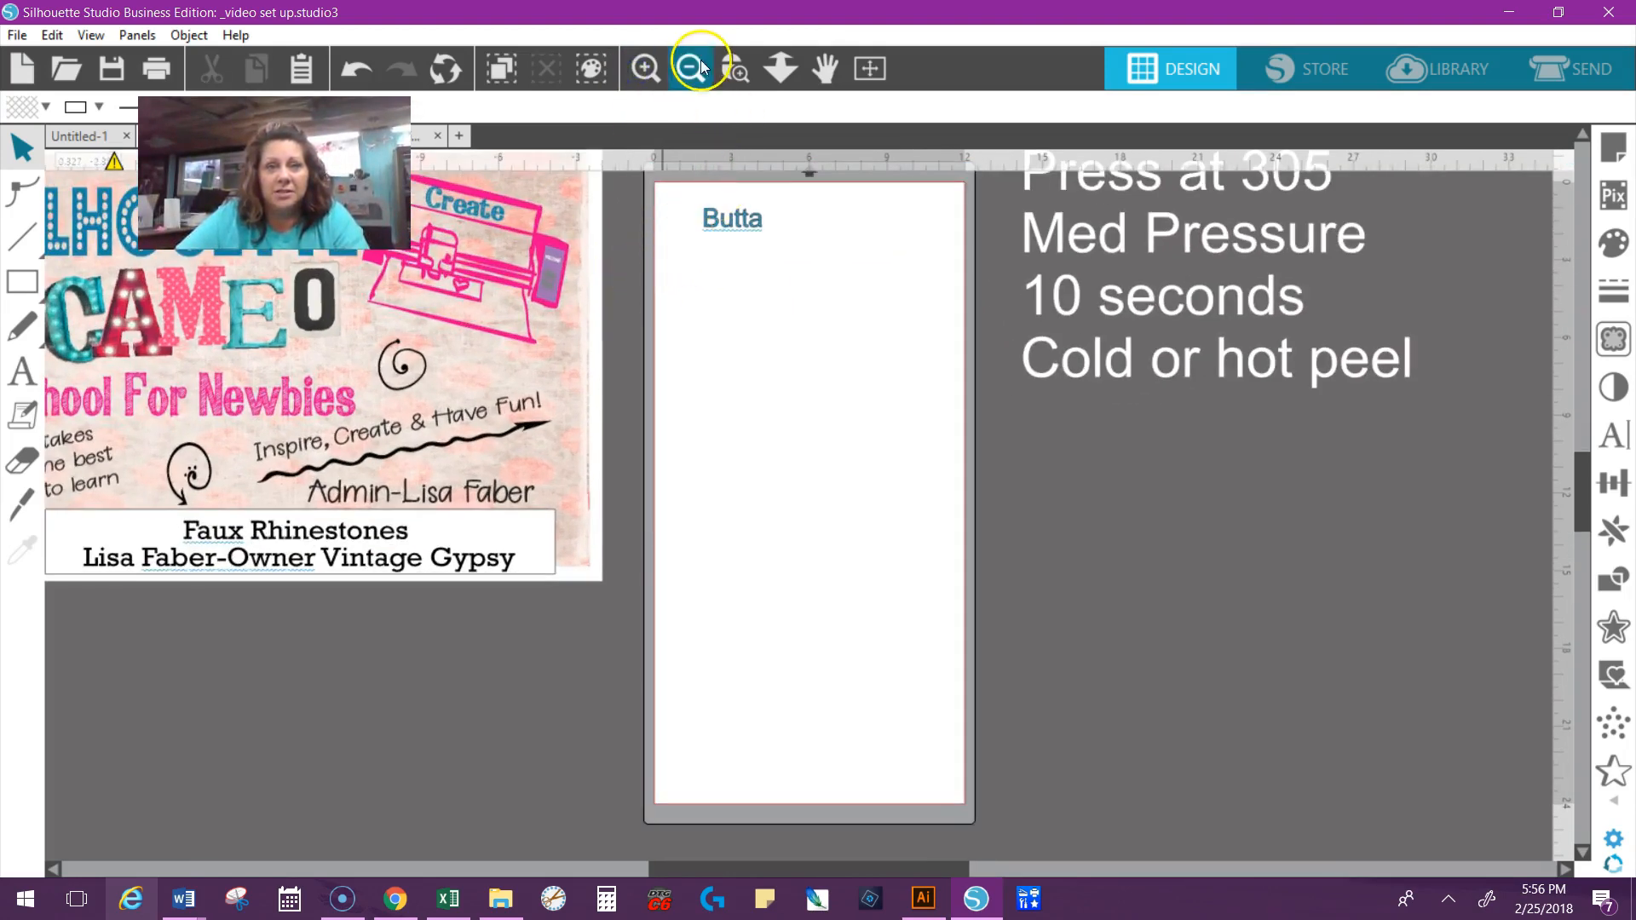
click(645, 68)
scroll(785, 336, up, 3)
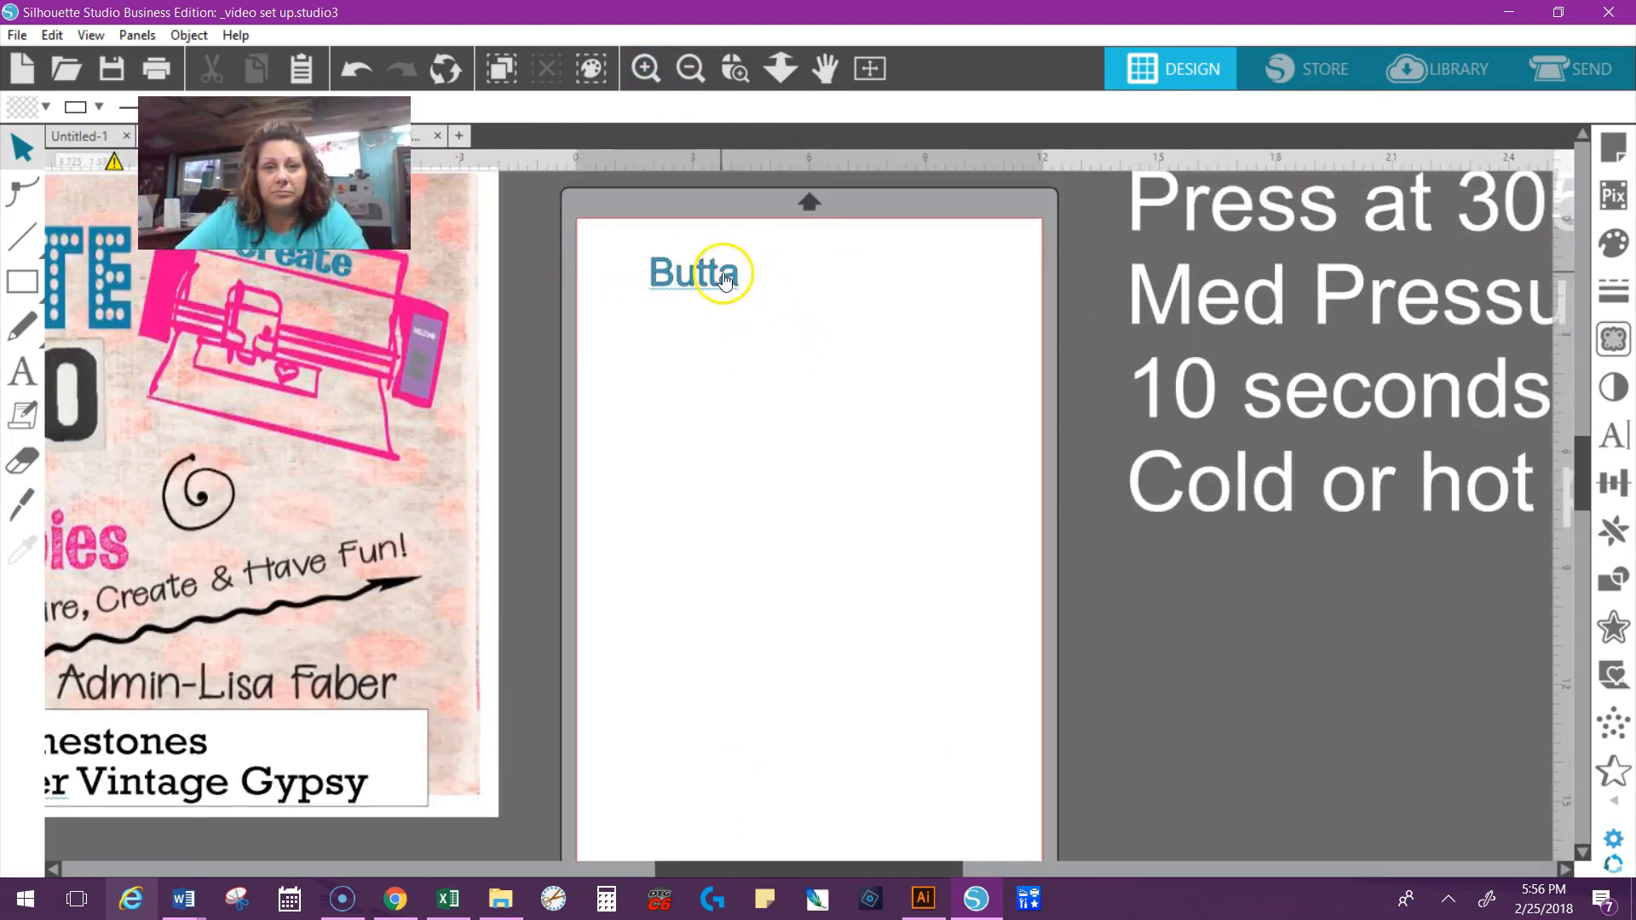
click(726, 281)
drag(747, 299, 946, 354)
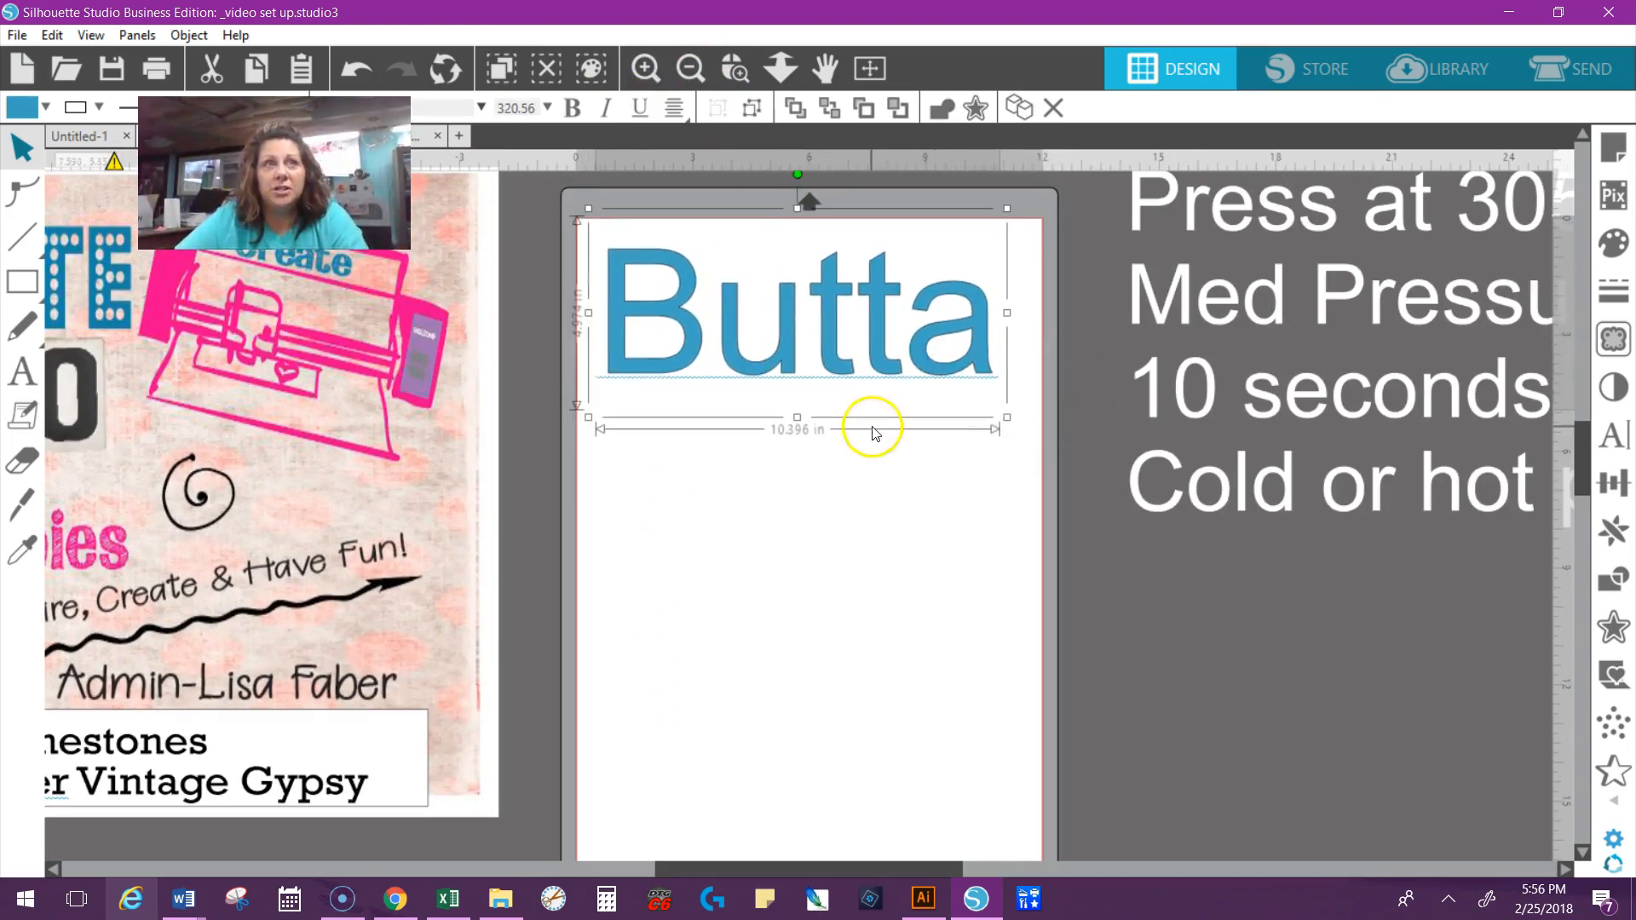
Step: Set the text's font to Gill Sans Ultra Bold and scale it to about 11.19 in wide within the page's upper edge
click(1615, 435)
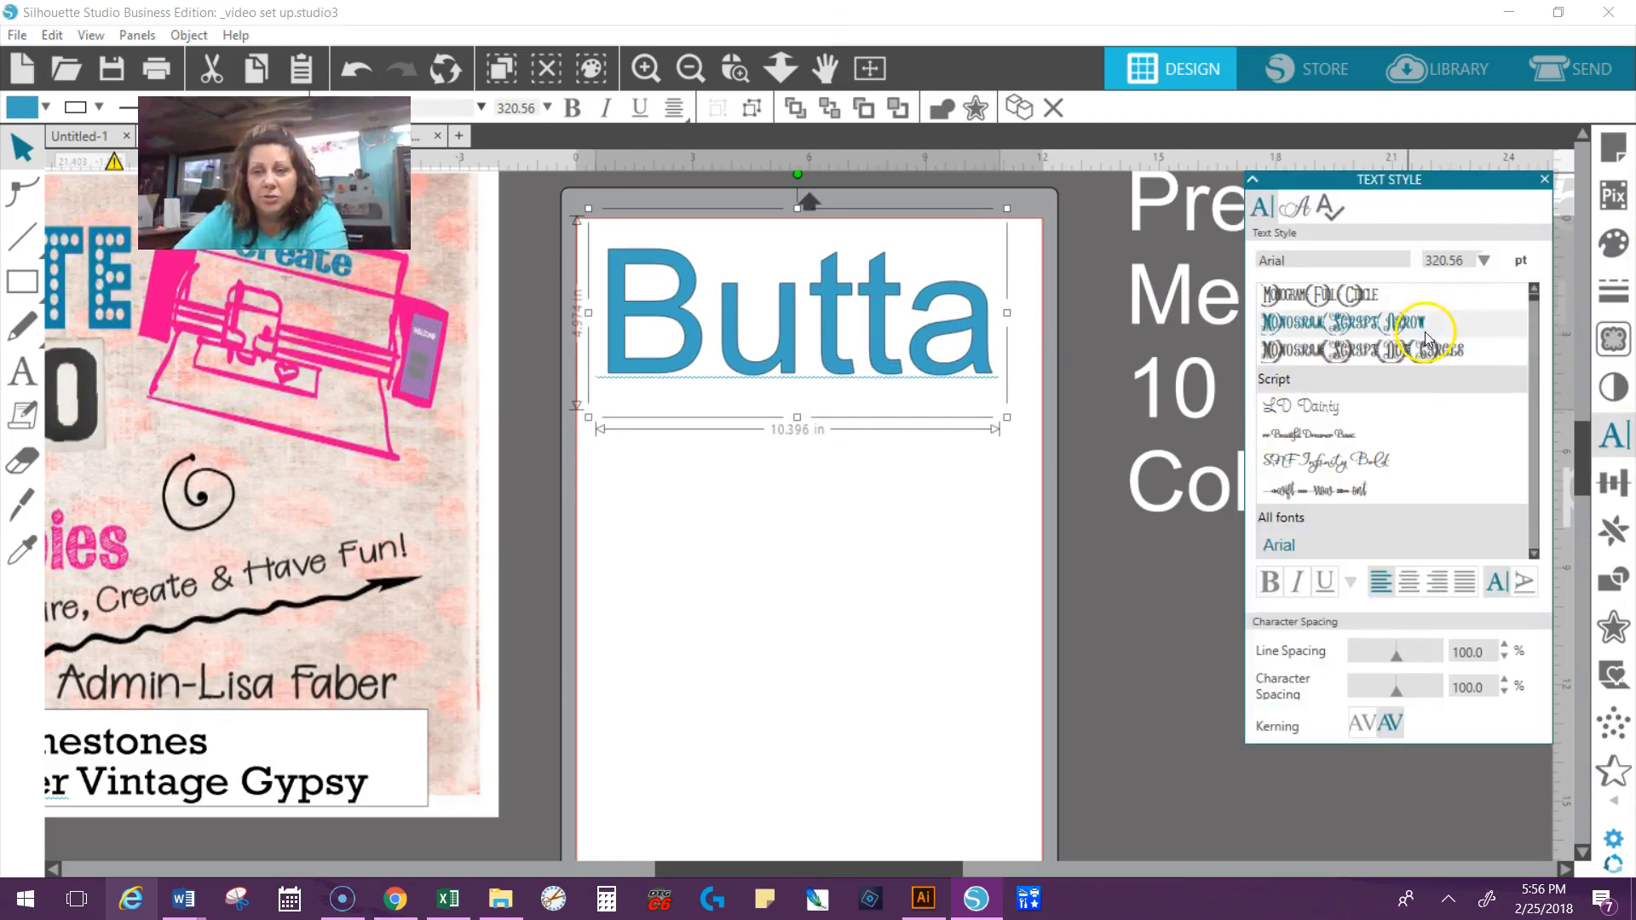
click(1532, 291)
click(1532, 292)
click(1532, 291)
click(1532, 291)
click(1532, 292)
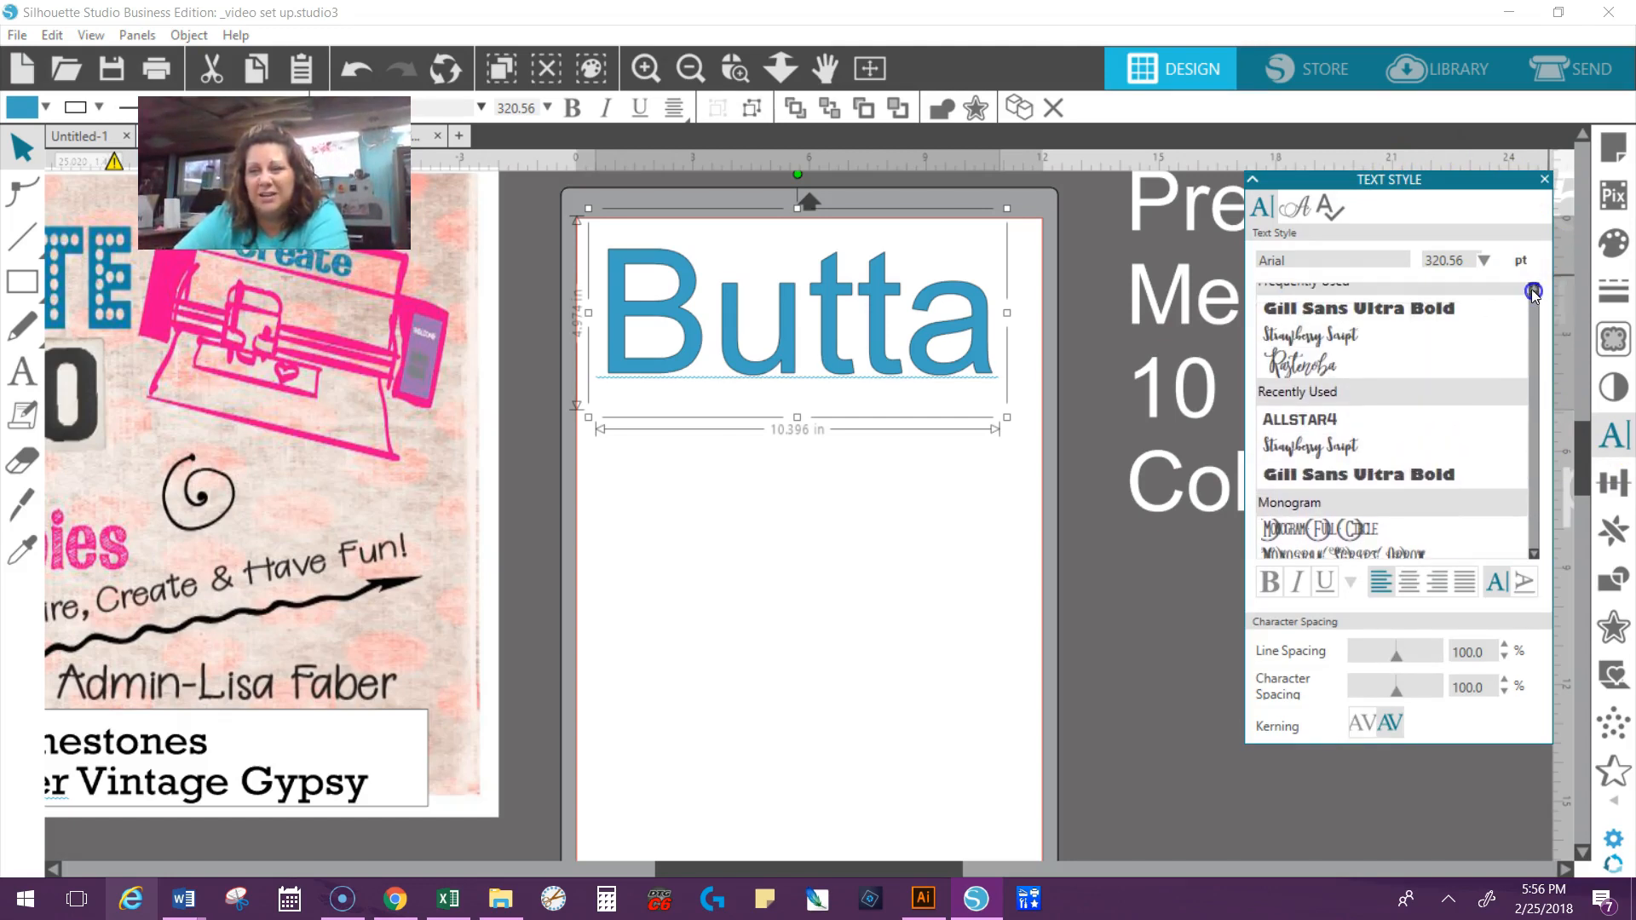
click(1431, 311)
drag(1212, 416, 994, 420)
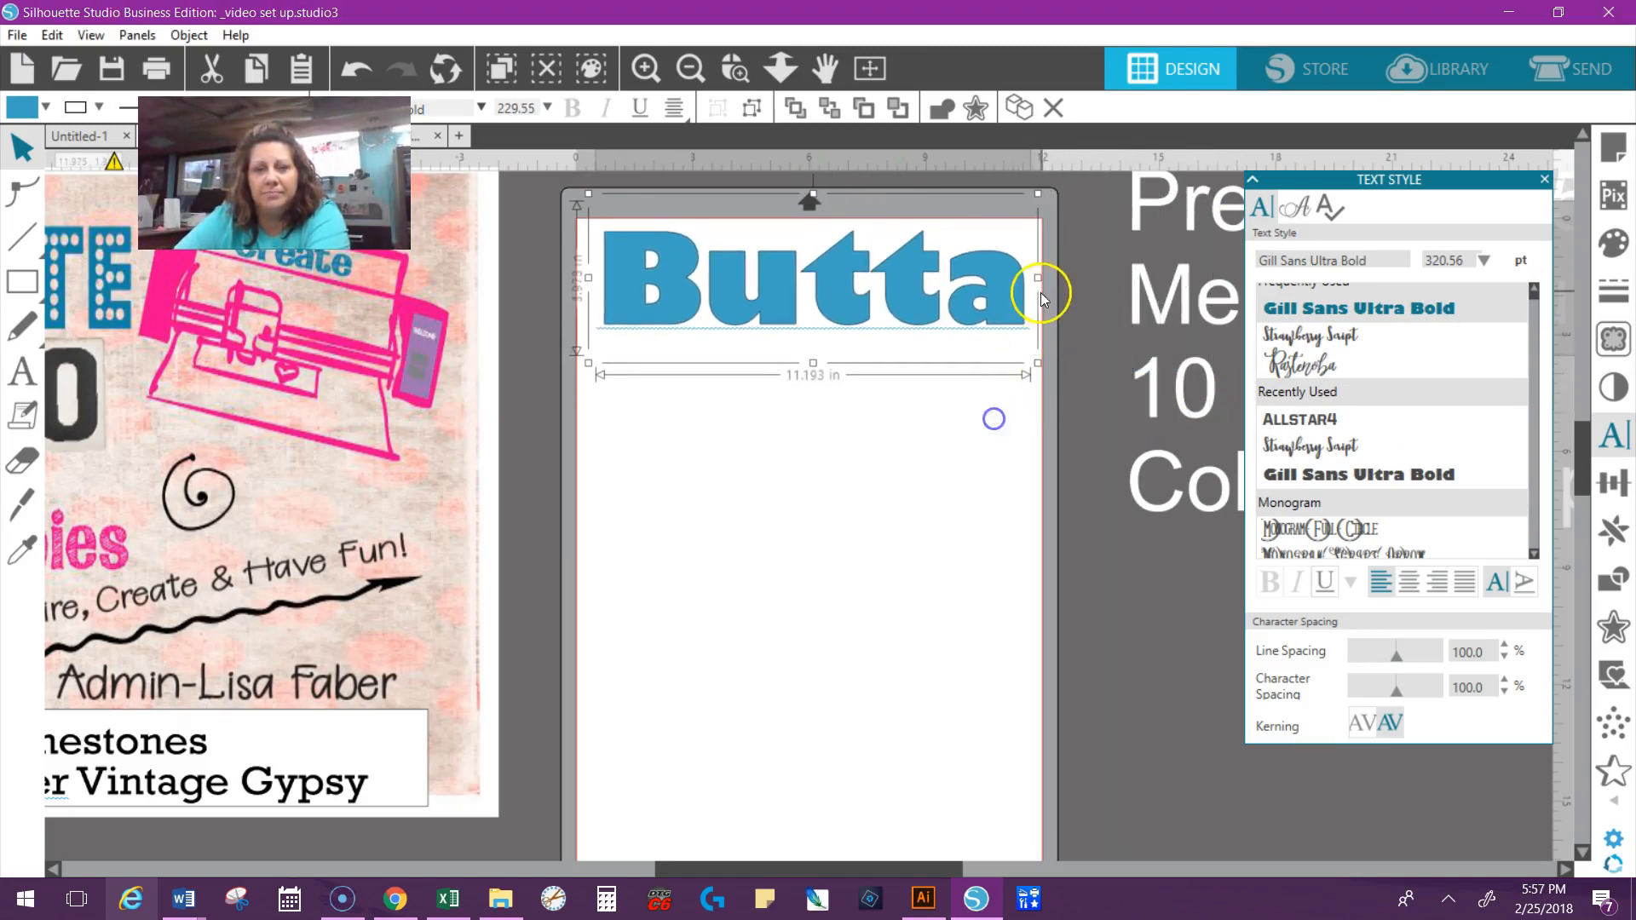
drag(982, 310, 977, 308)
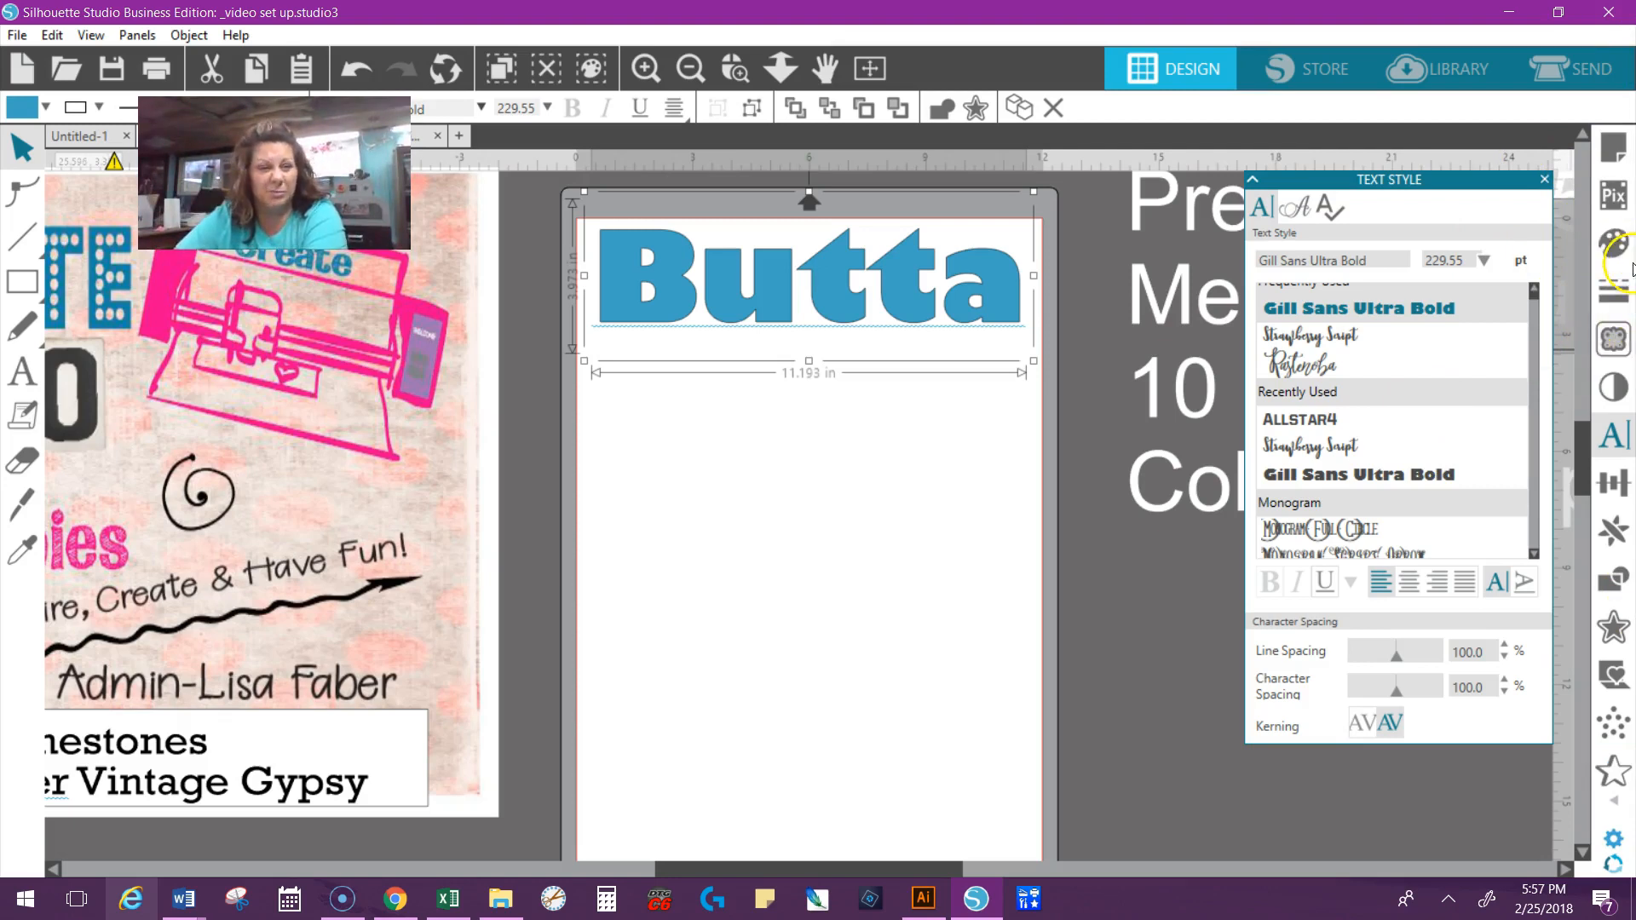
Step: Apply the edge rhinestone effect to the "Butta" text so stones follow the letter outlines
click(1621, 808)
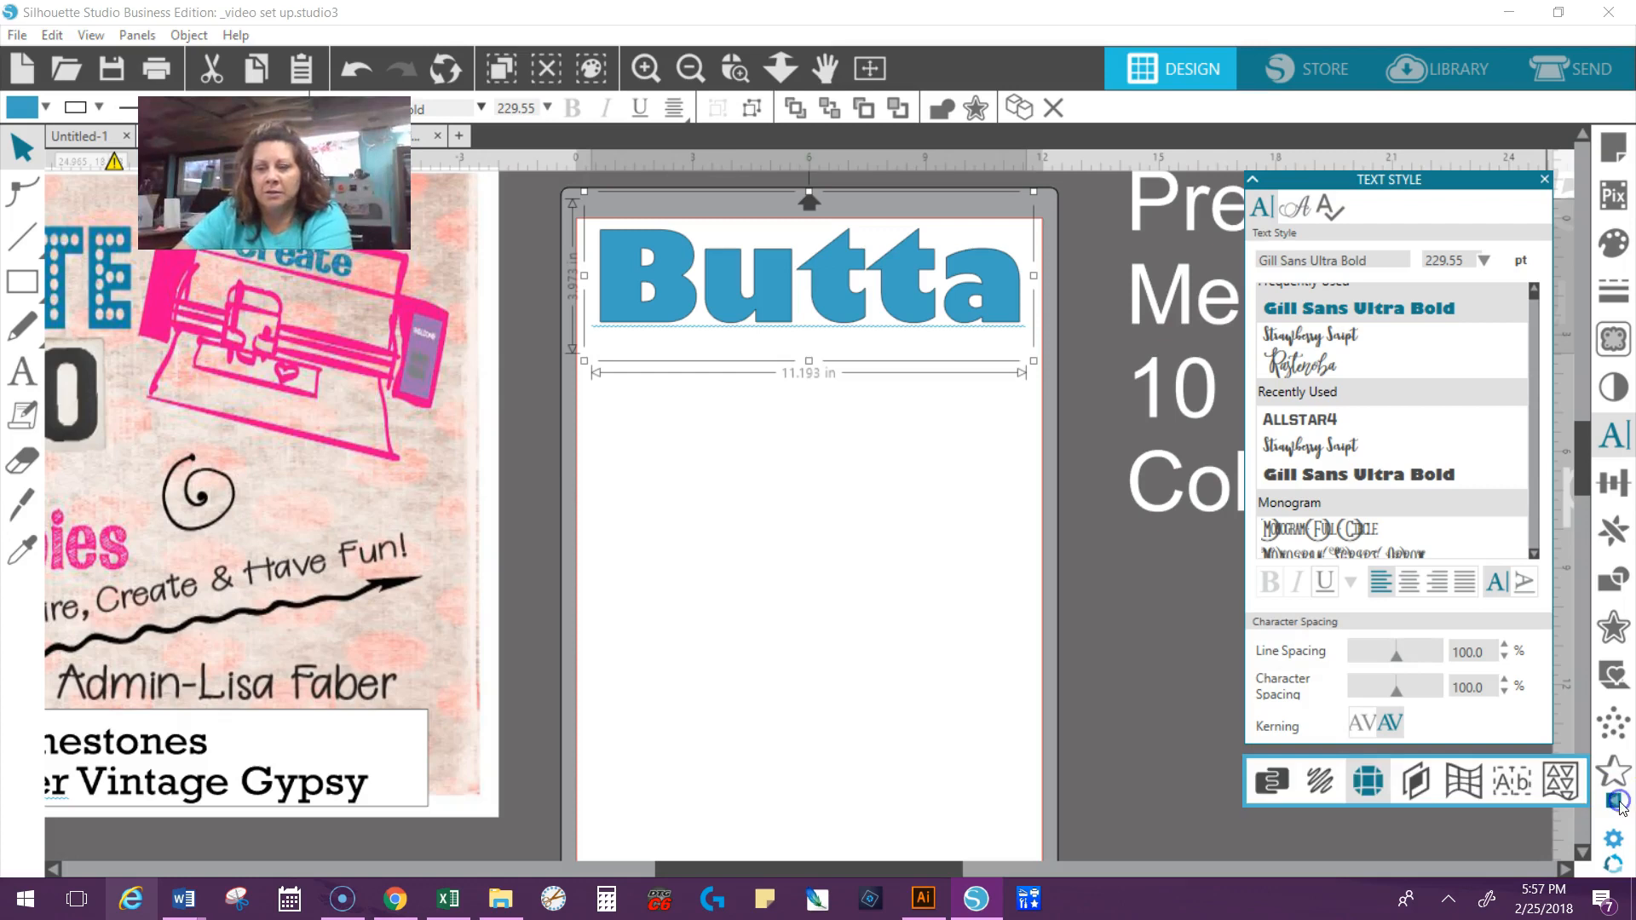
click(1370, 792)
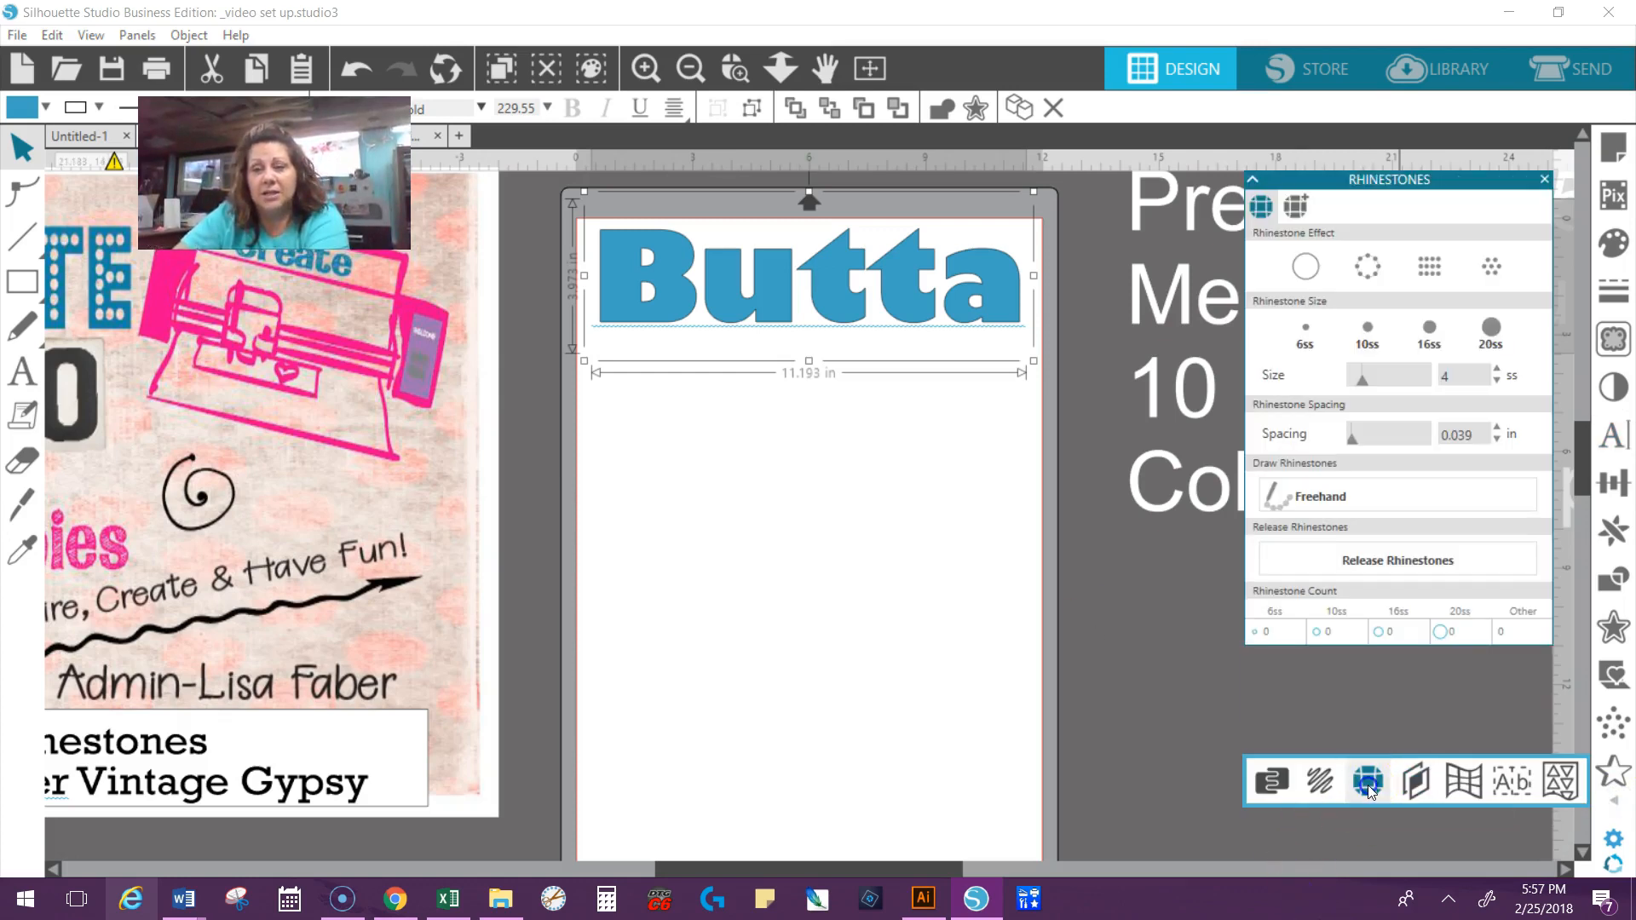
click(1306, 271)
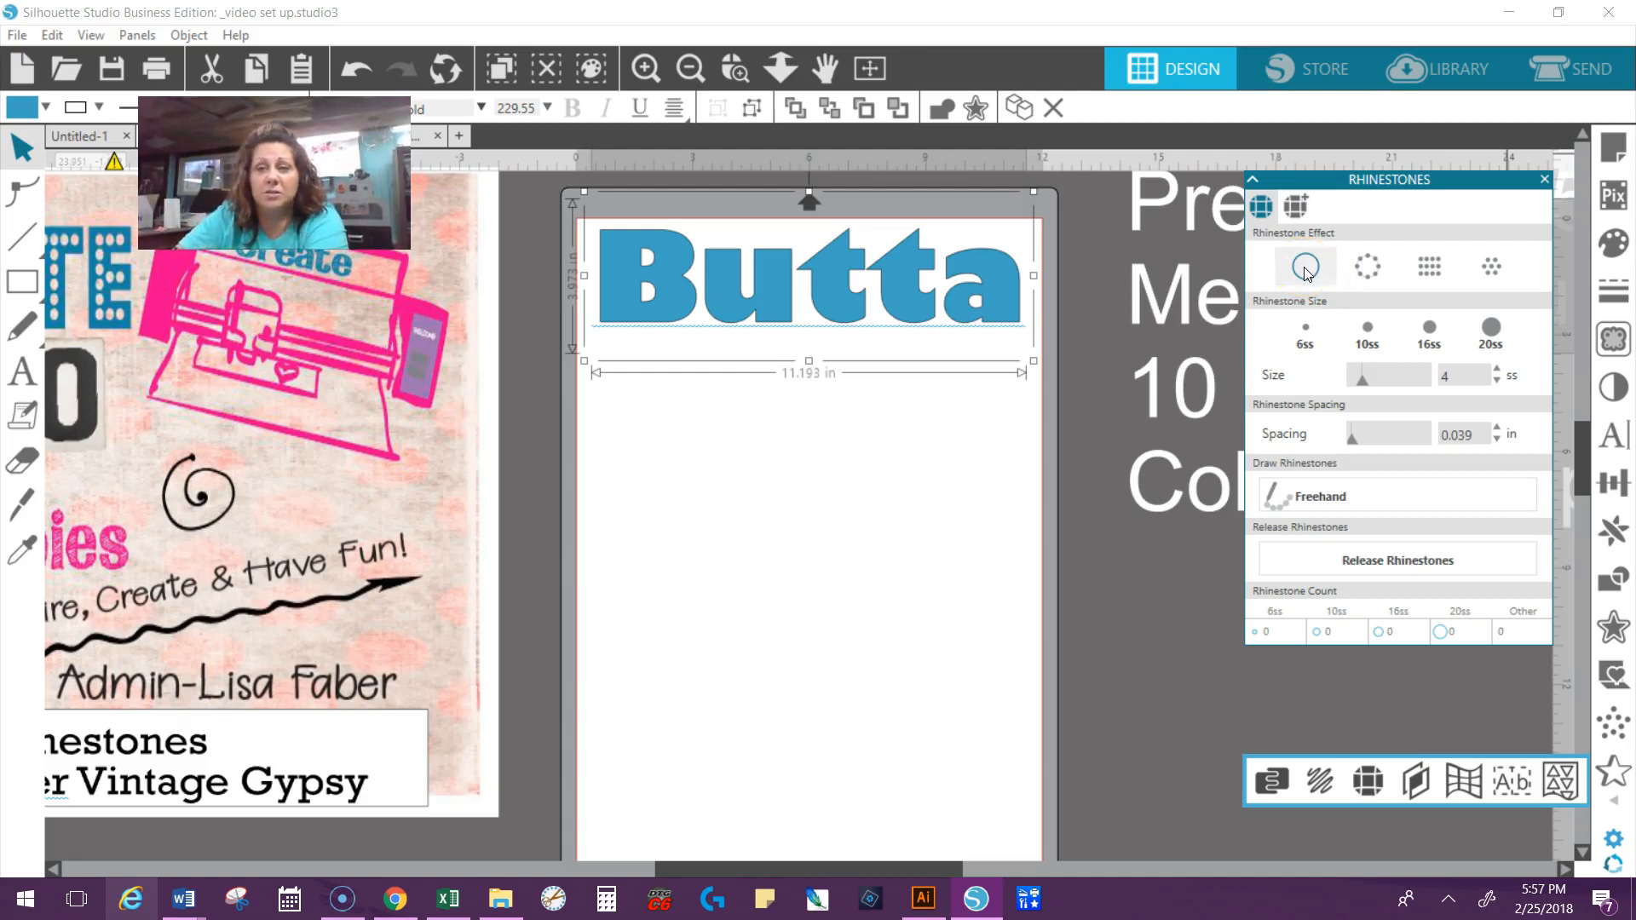
click(1364, 269)
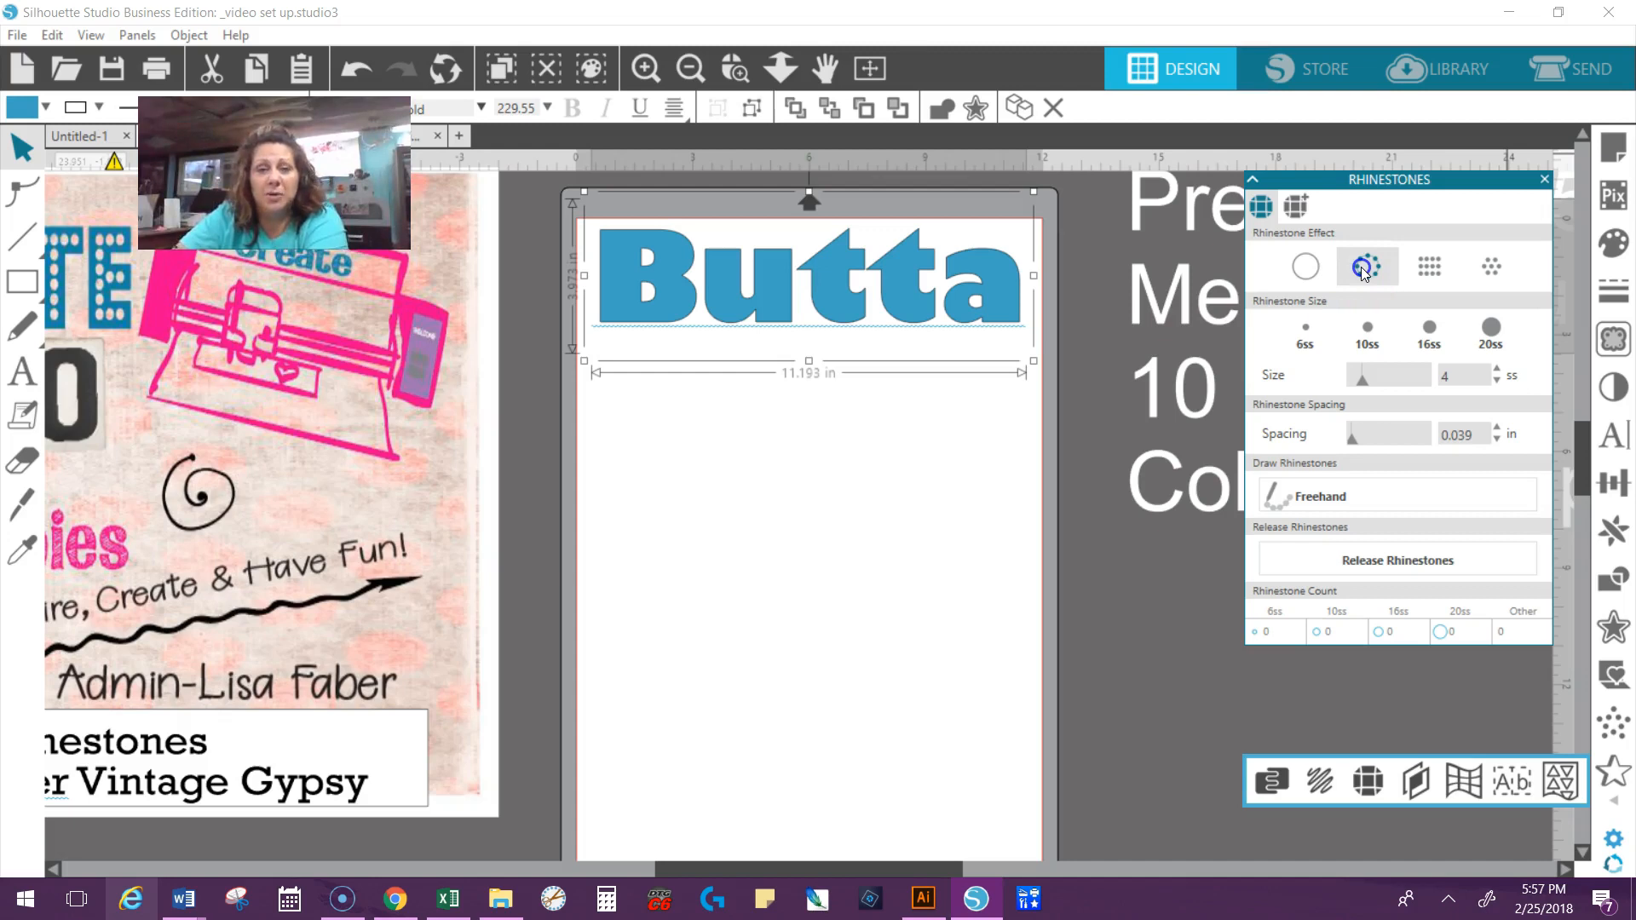
click(1363, 269)
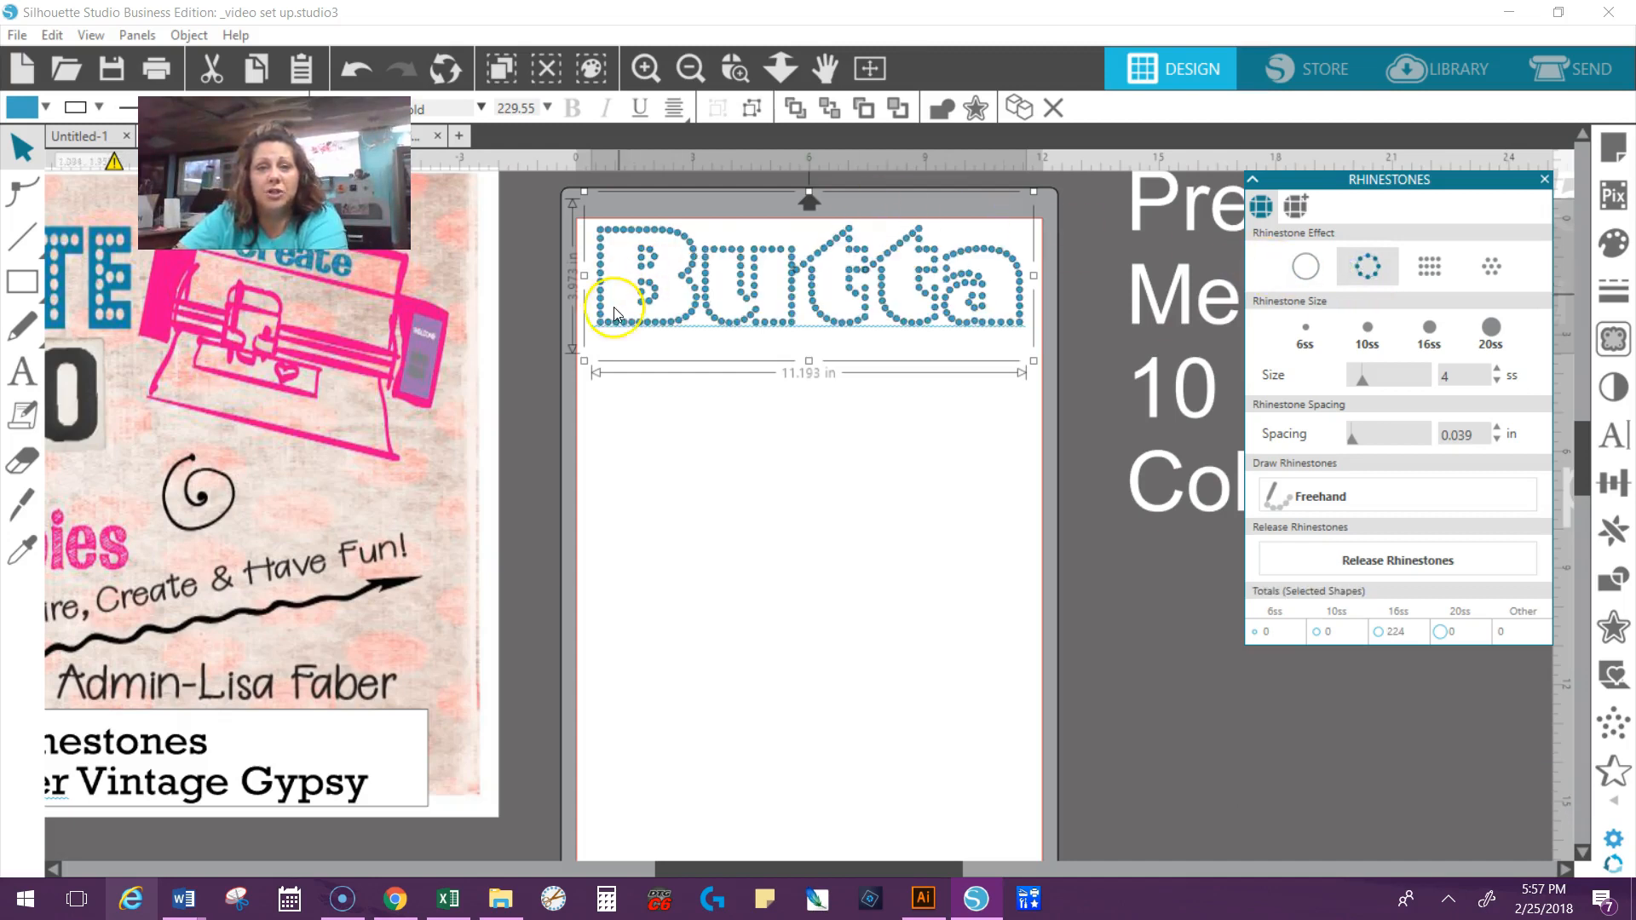
Step: Try the linear fill rhinestone effect on the "Butta" text and inspect the stone rows up close
click(1429, 266)
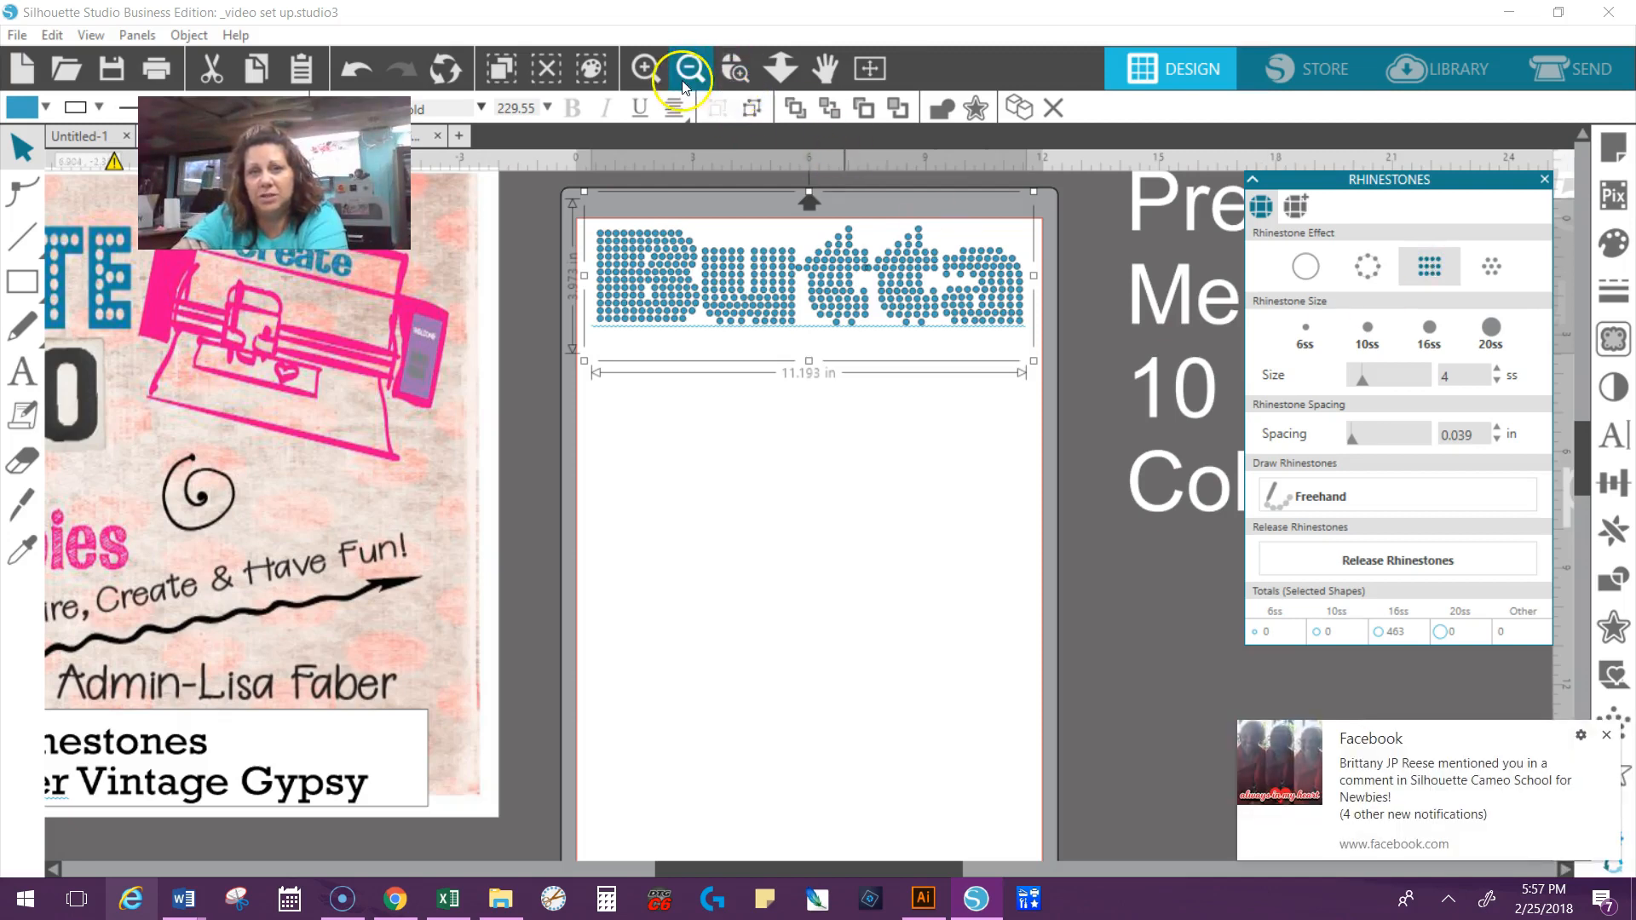
click(734, 68)
click(694, 294)
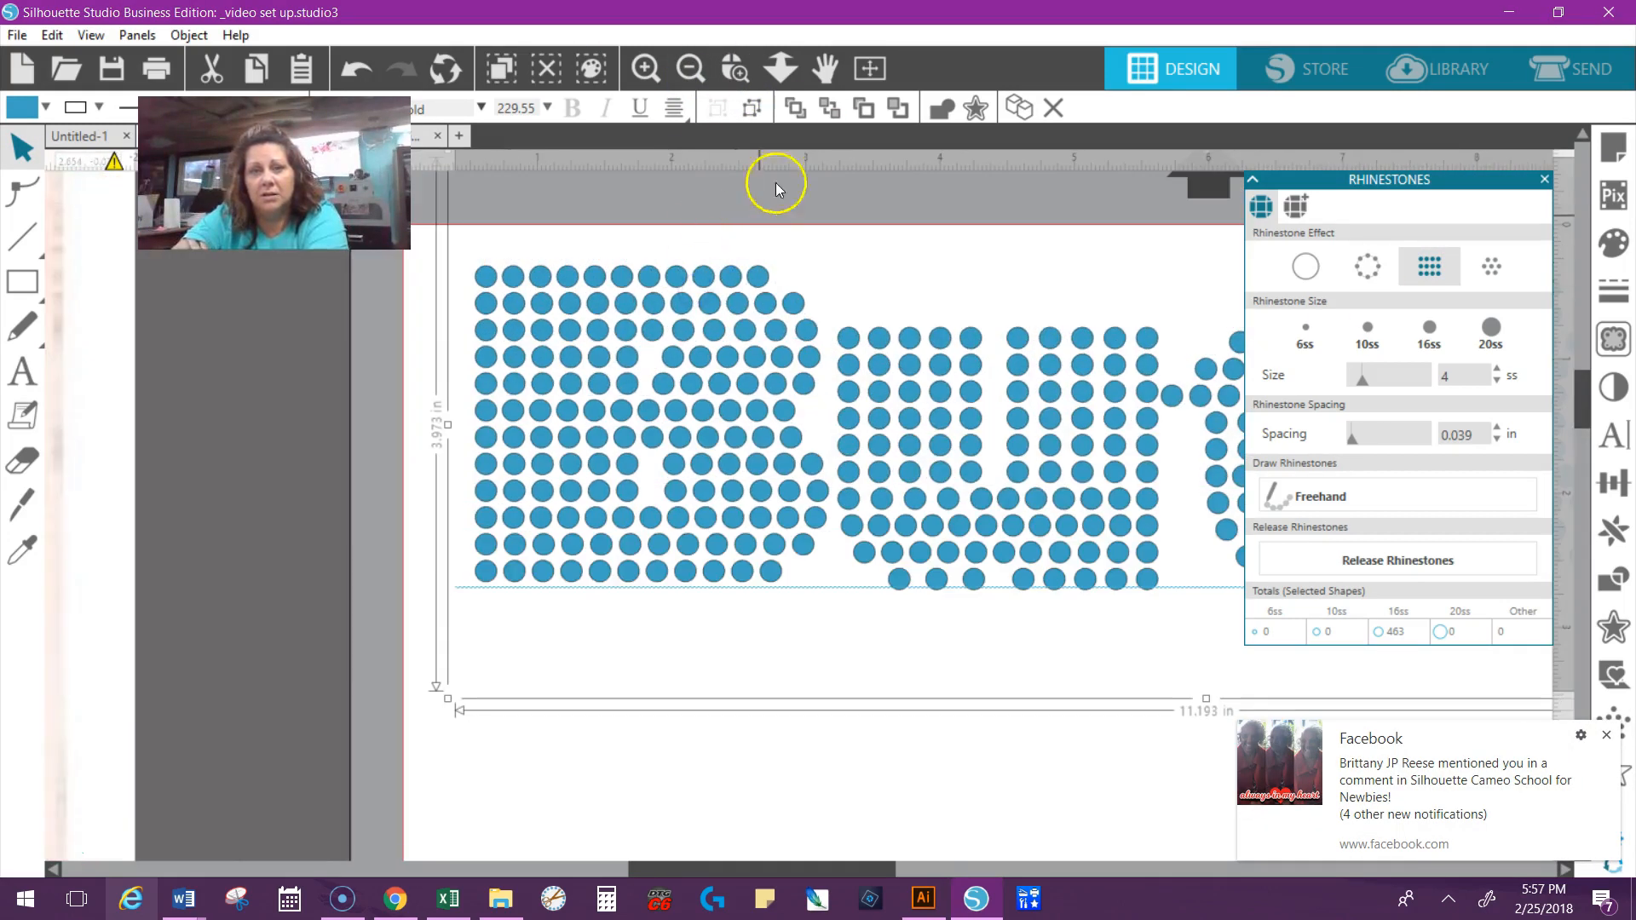
click(690, 70)
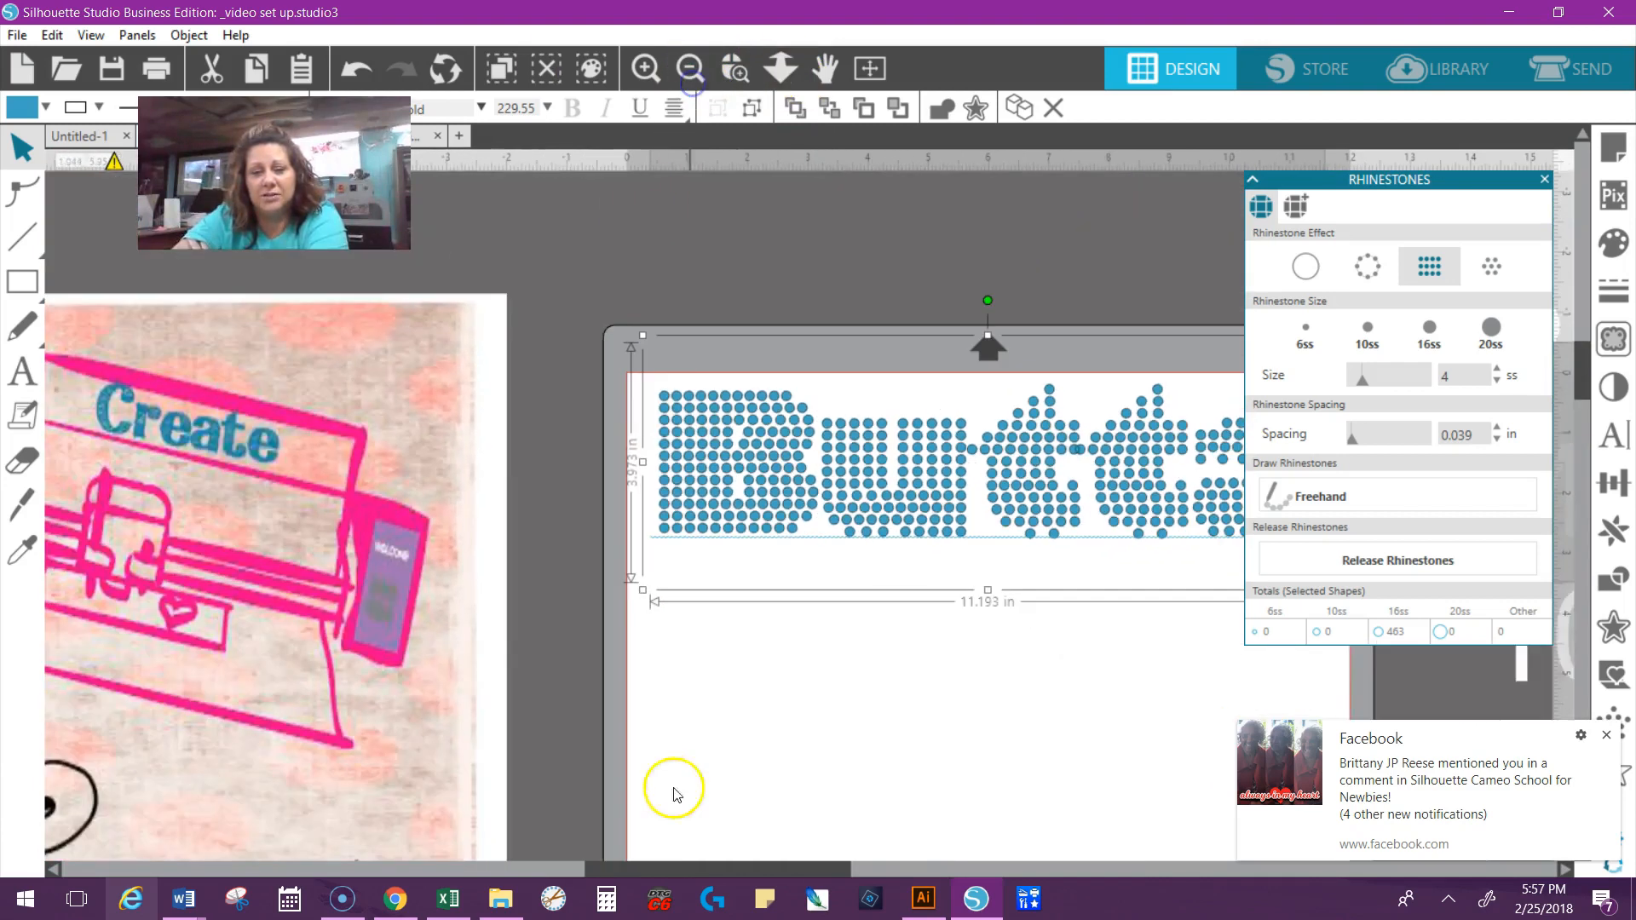
drag(746, 865, 836, 836)
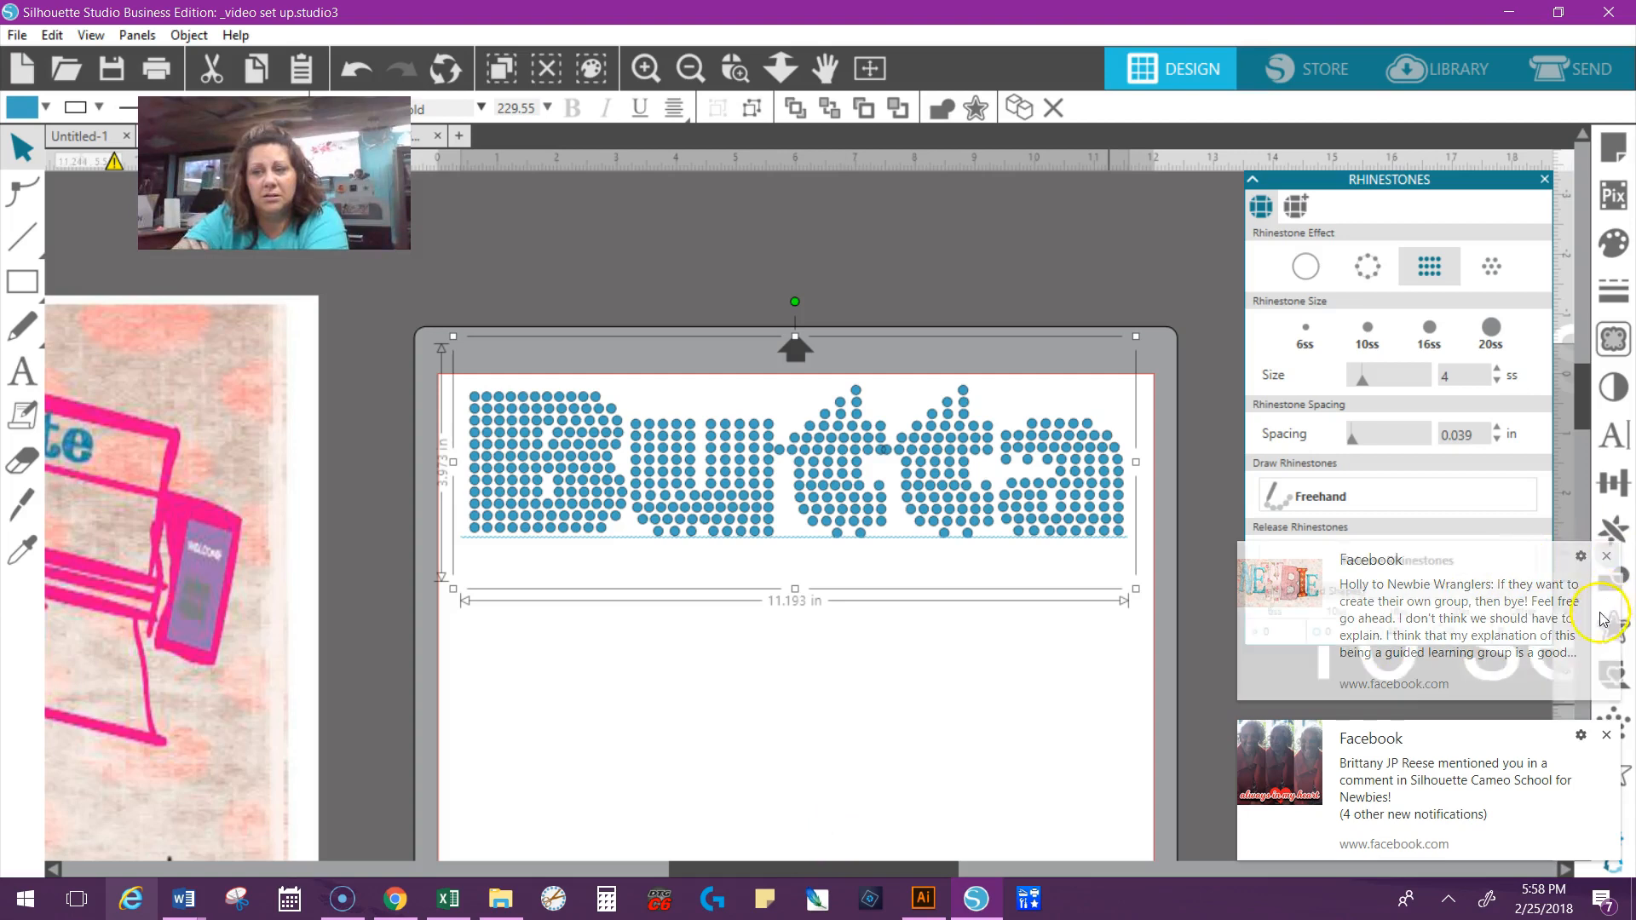
Step: Fill the "Butta" letters with the radial rhinestone effect at size 10ss, after comparing it with 20ss
click(1491, 267)
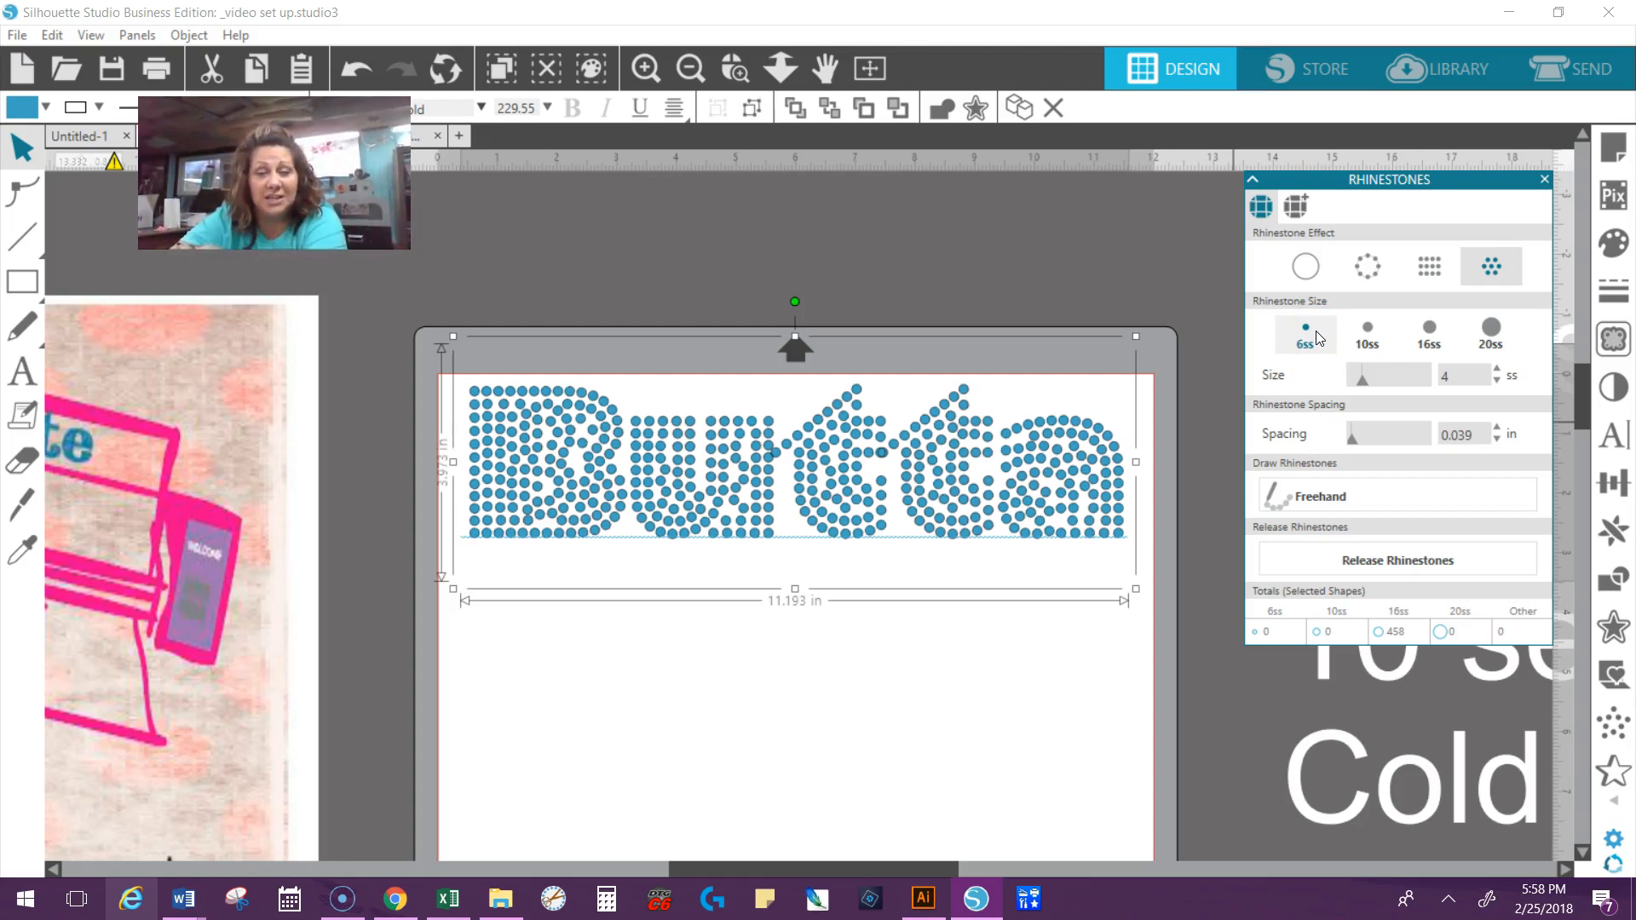
click(1355, 339)
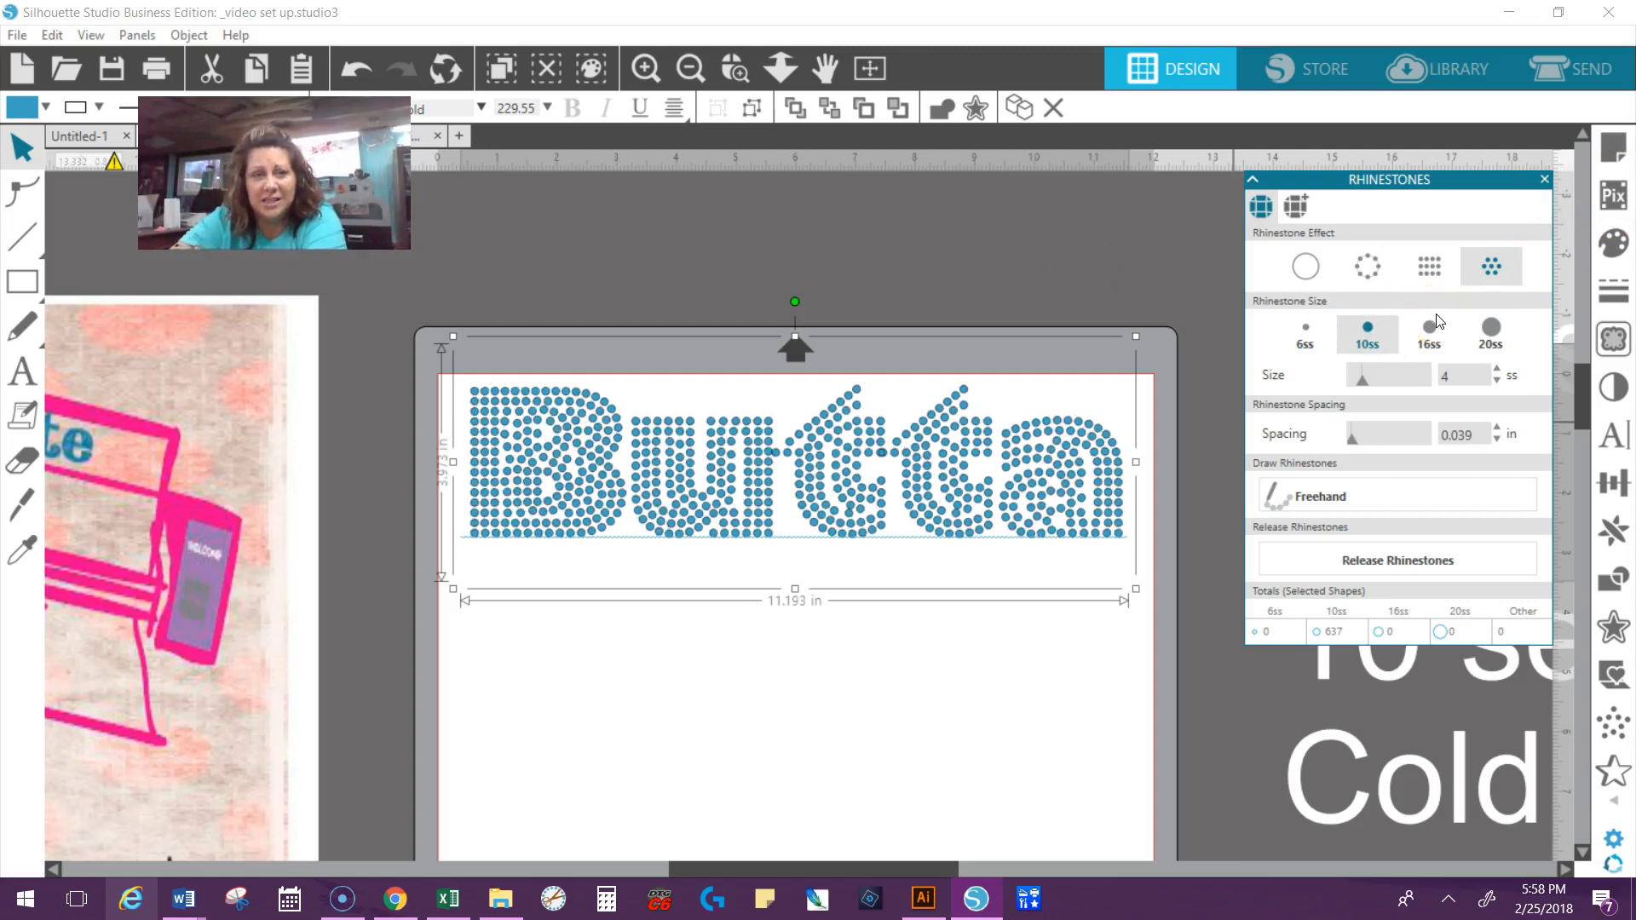
click(1487, 332)
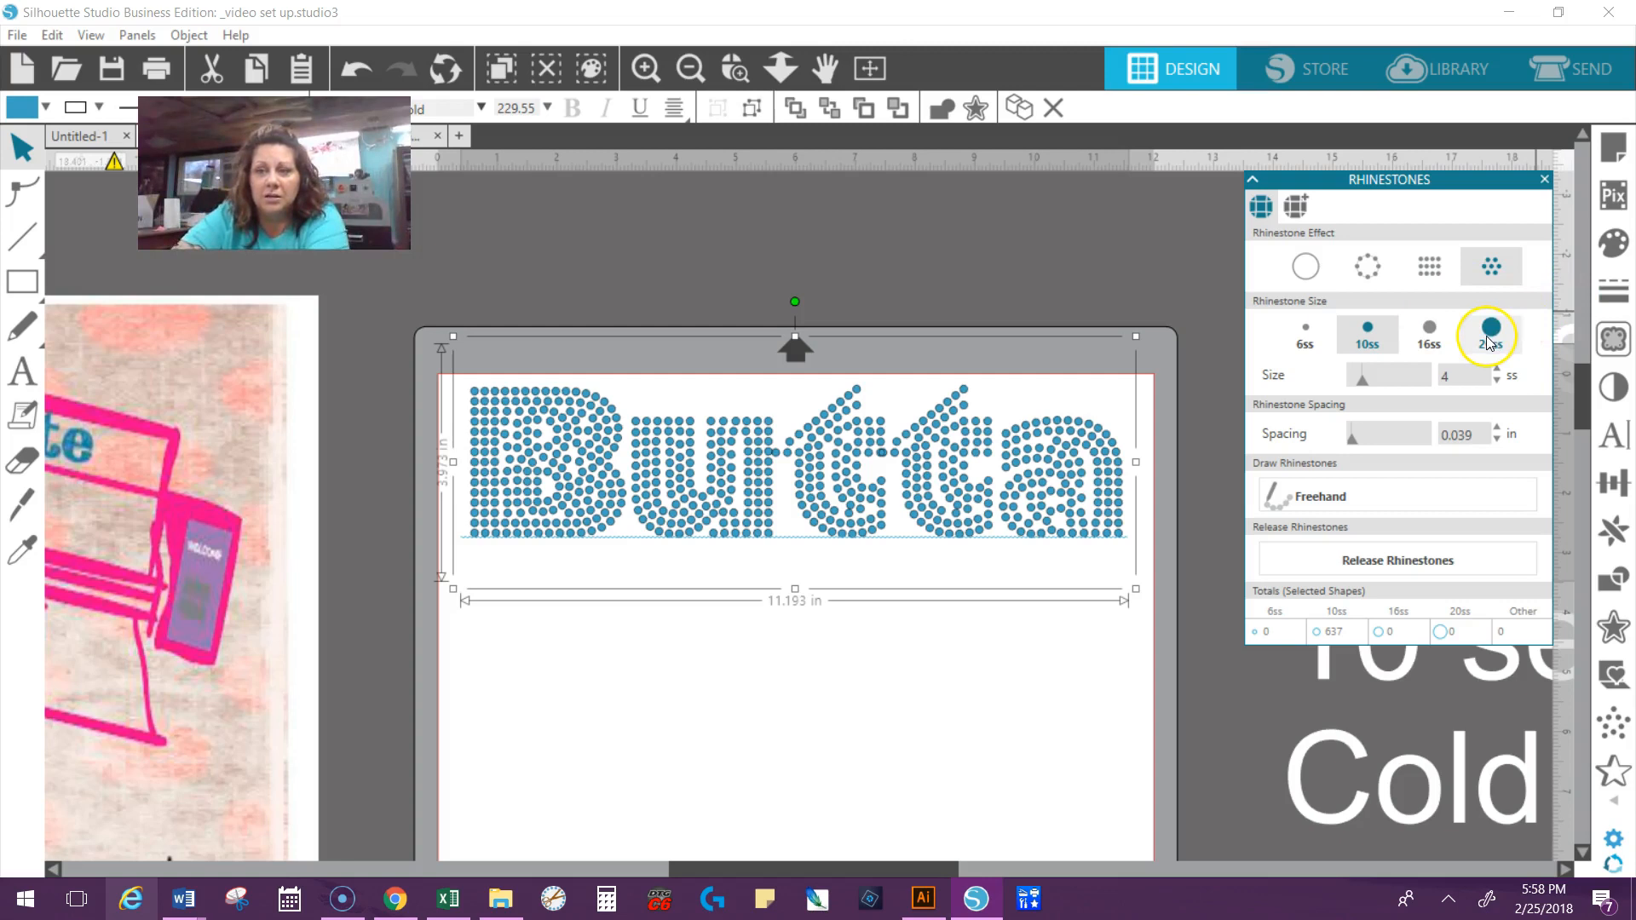
click(1372, 340)
click(1489, 334)
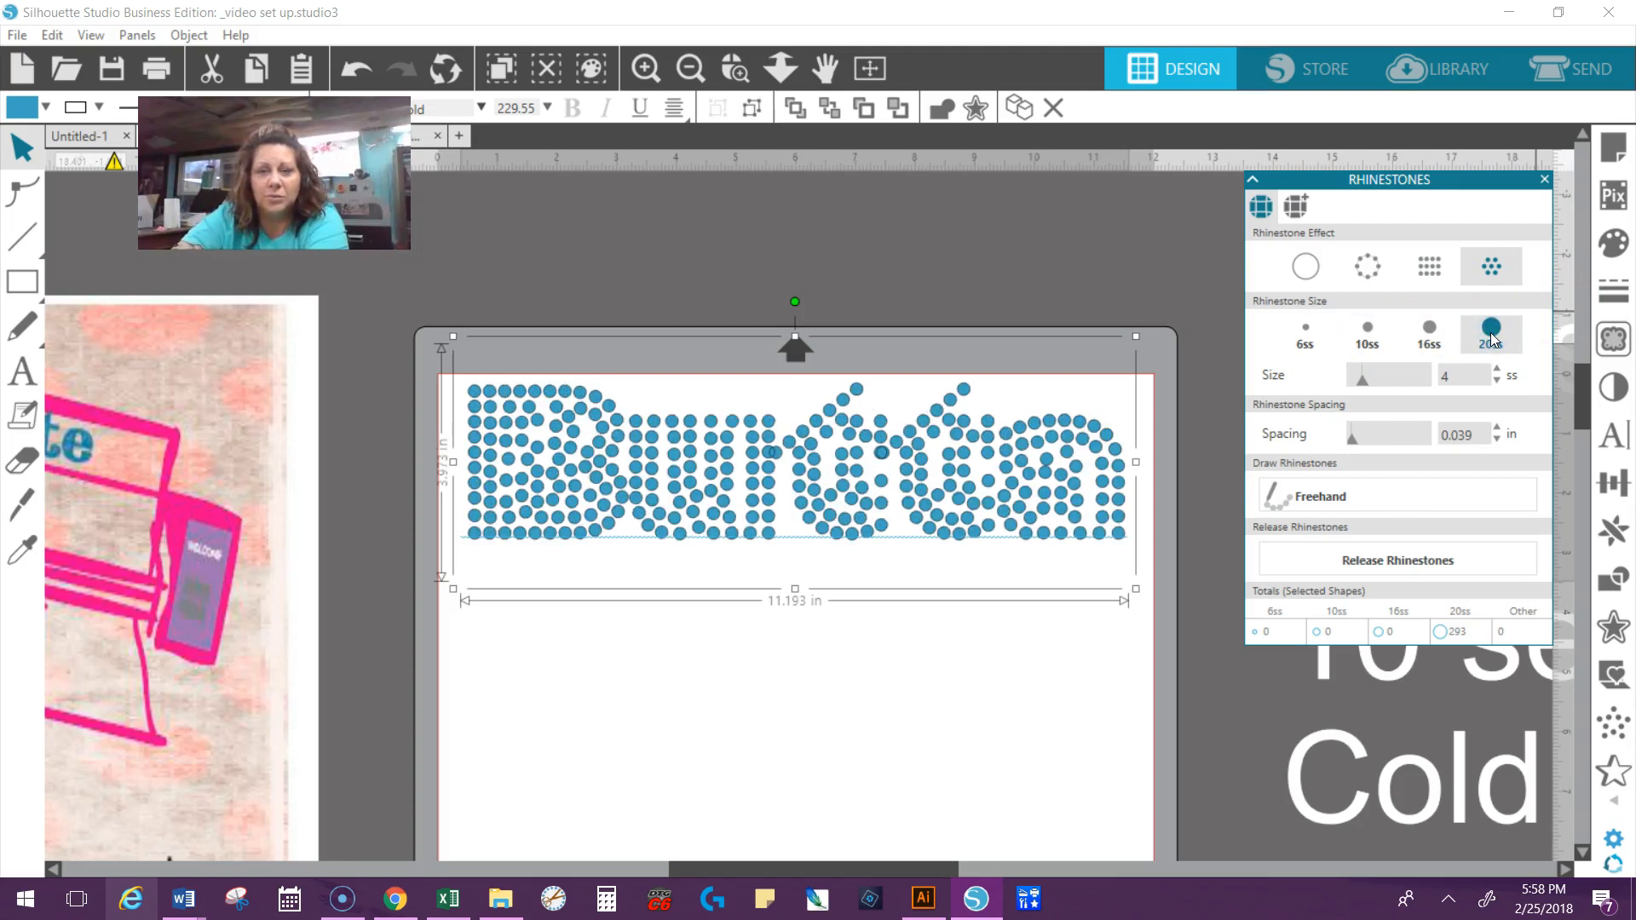
click(1369, 337)
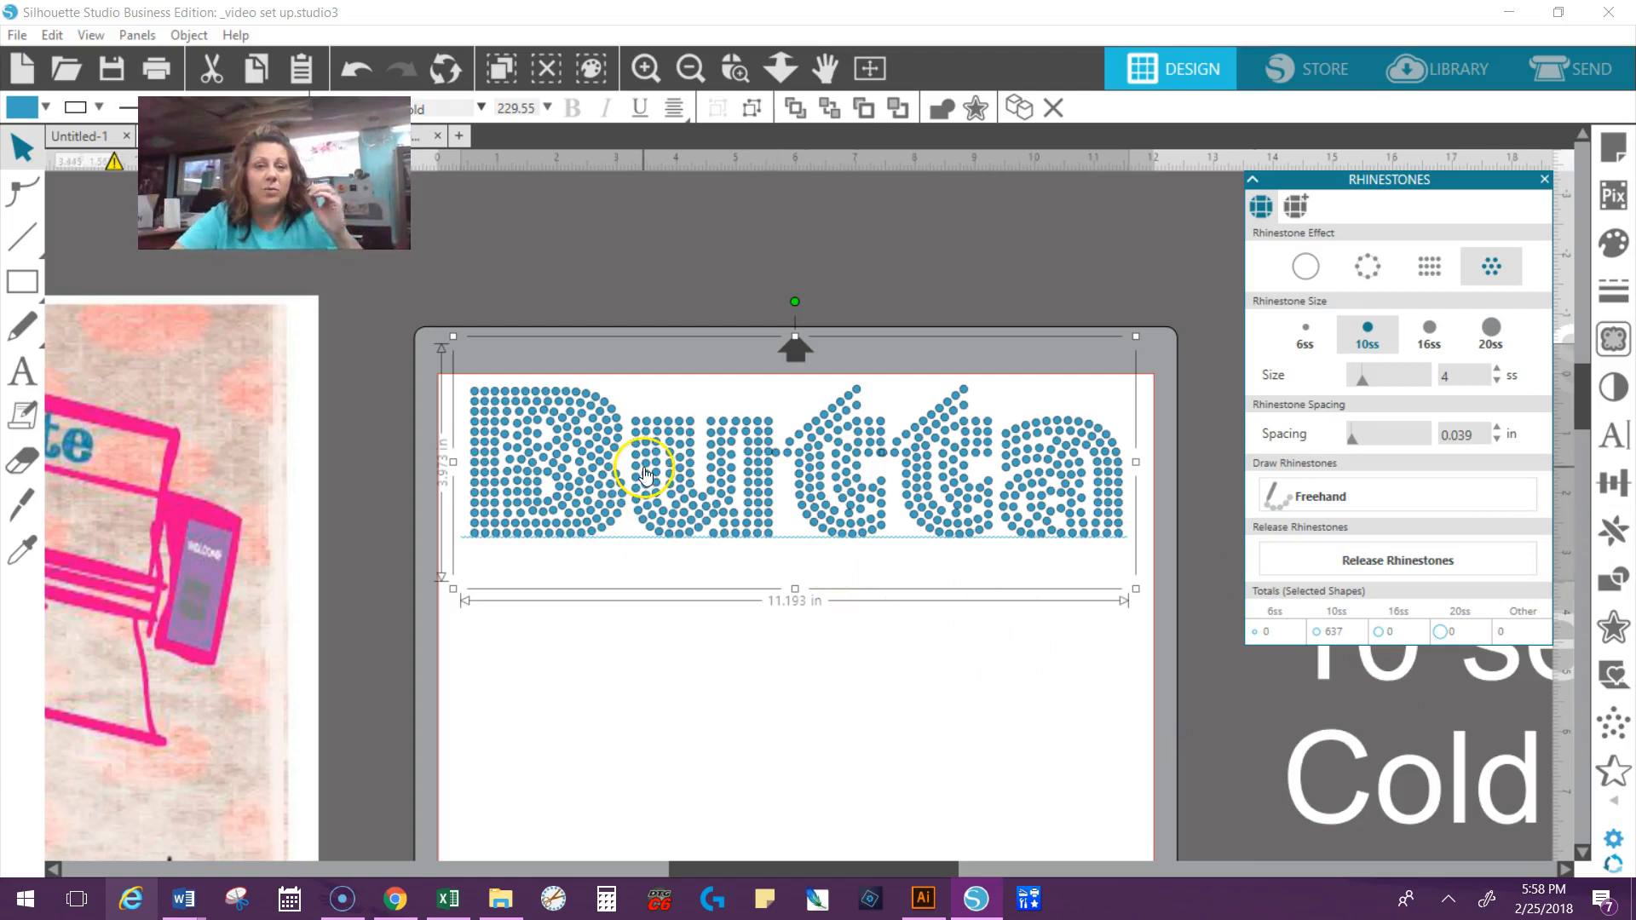
Step: Release the rhinestones of the "Butta" text into individual circles and clear the selection
click(737, 68)
click(779, 464)
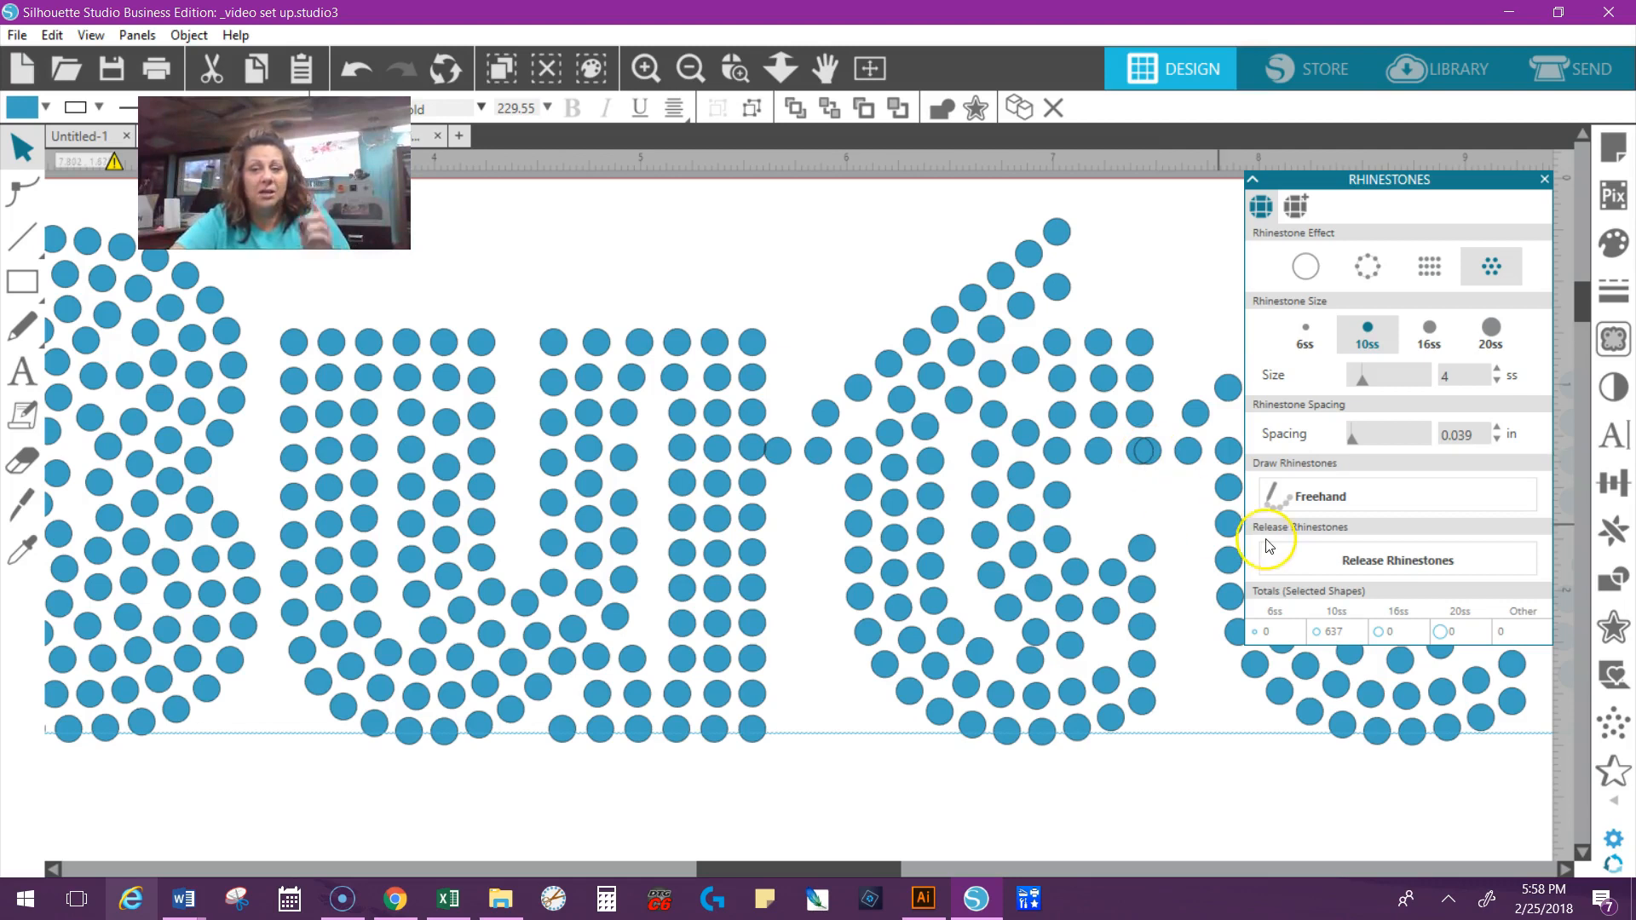
click(1375, 564)
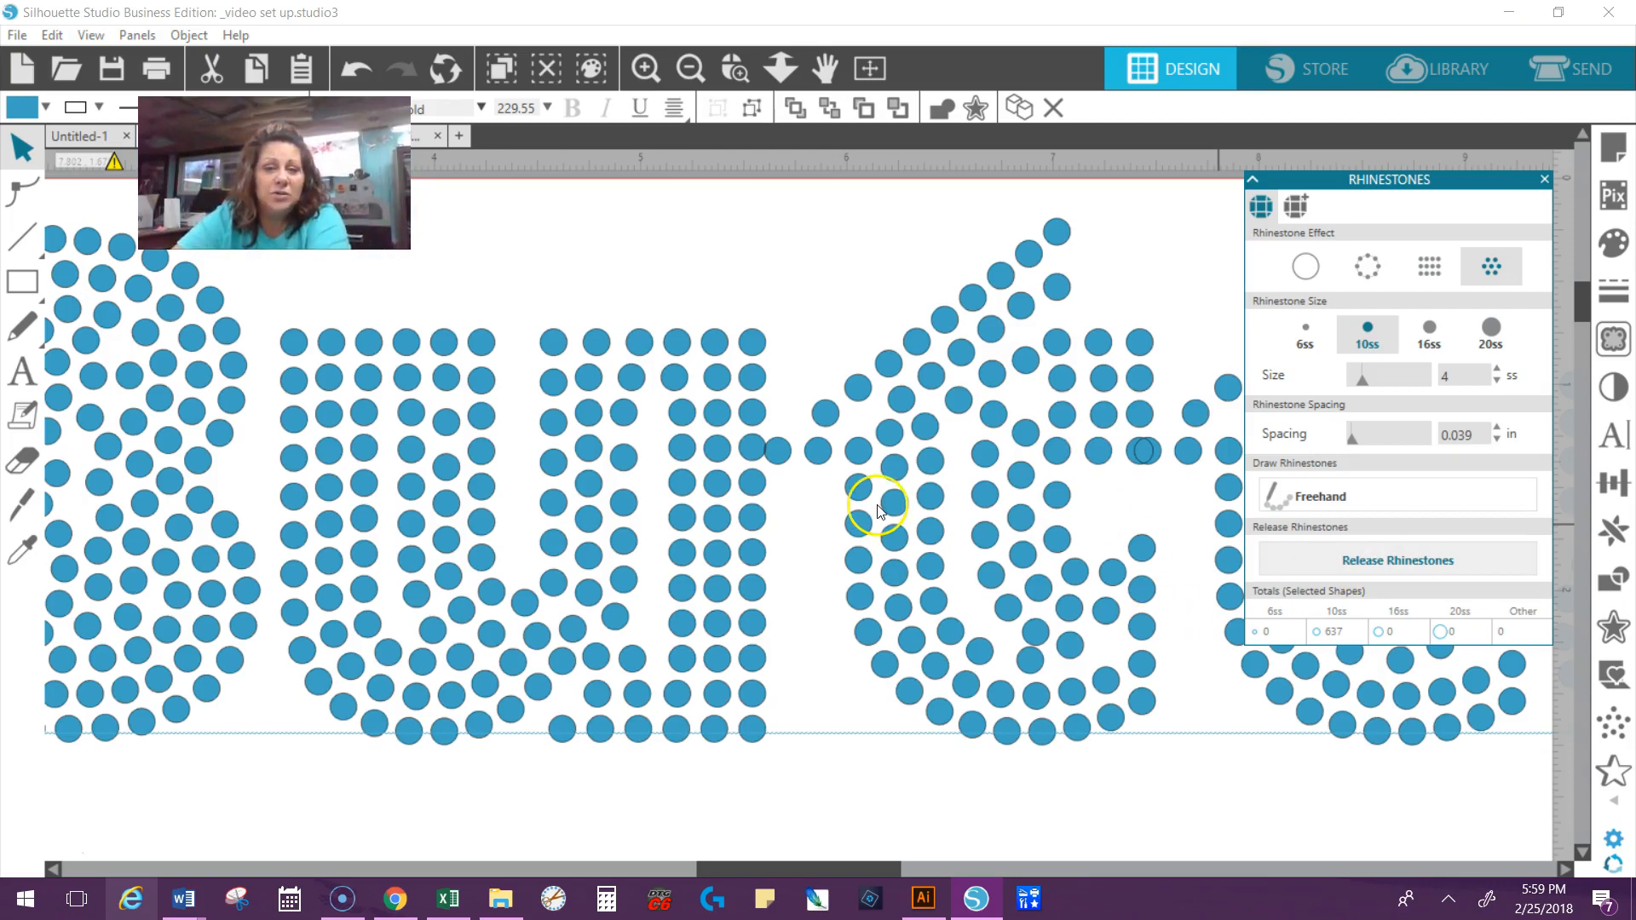
click(744, 439)
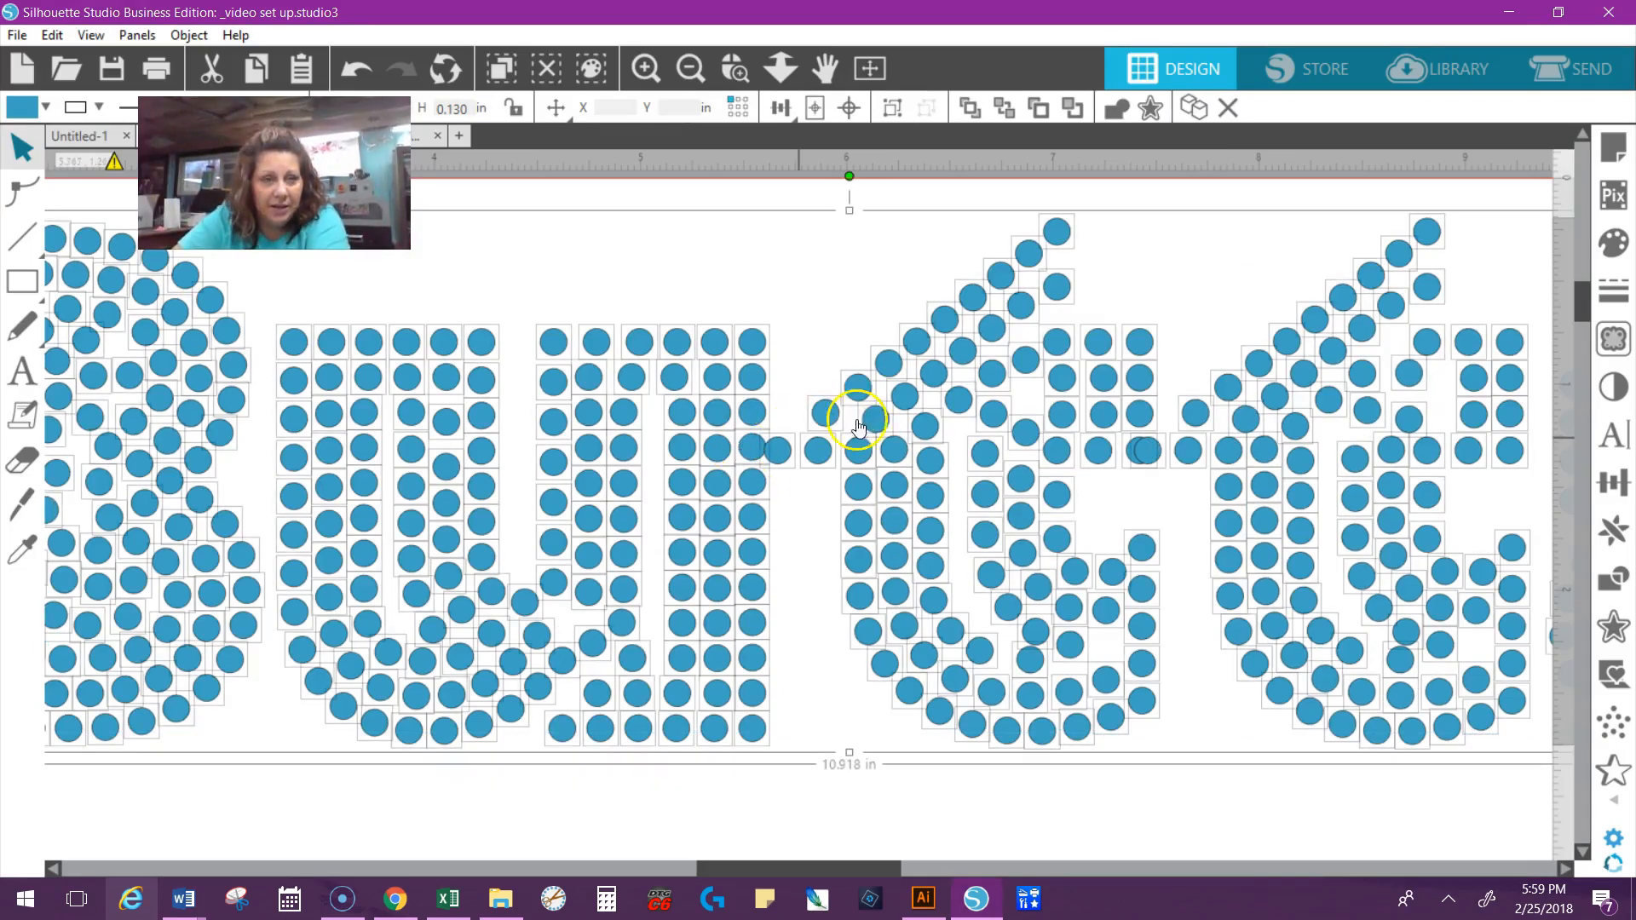
click(803, 529)
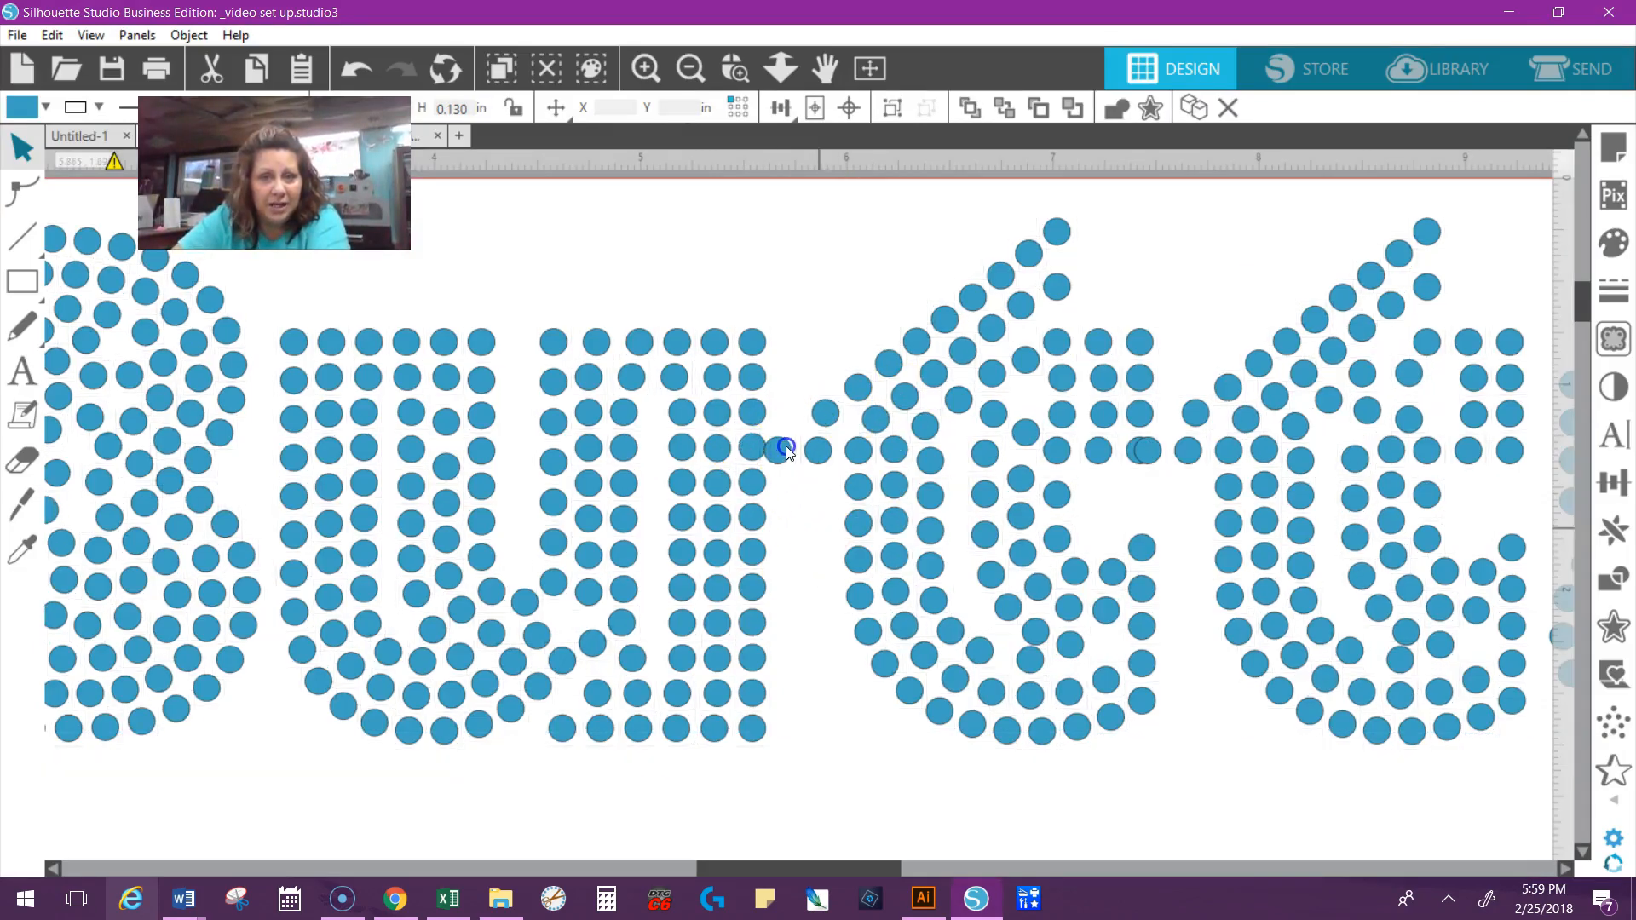
Step: Shift the overlapping stone between the u and first t, and delete the overlapping stone between the two t's
click(788, 452)
drag(788, 457, 1162, 499)
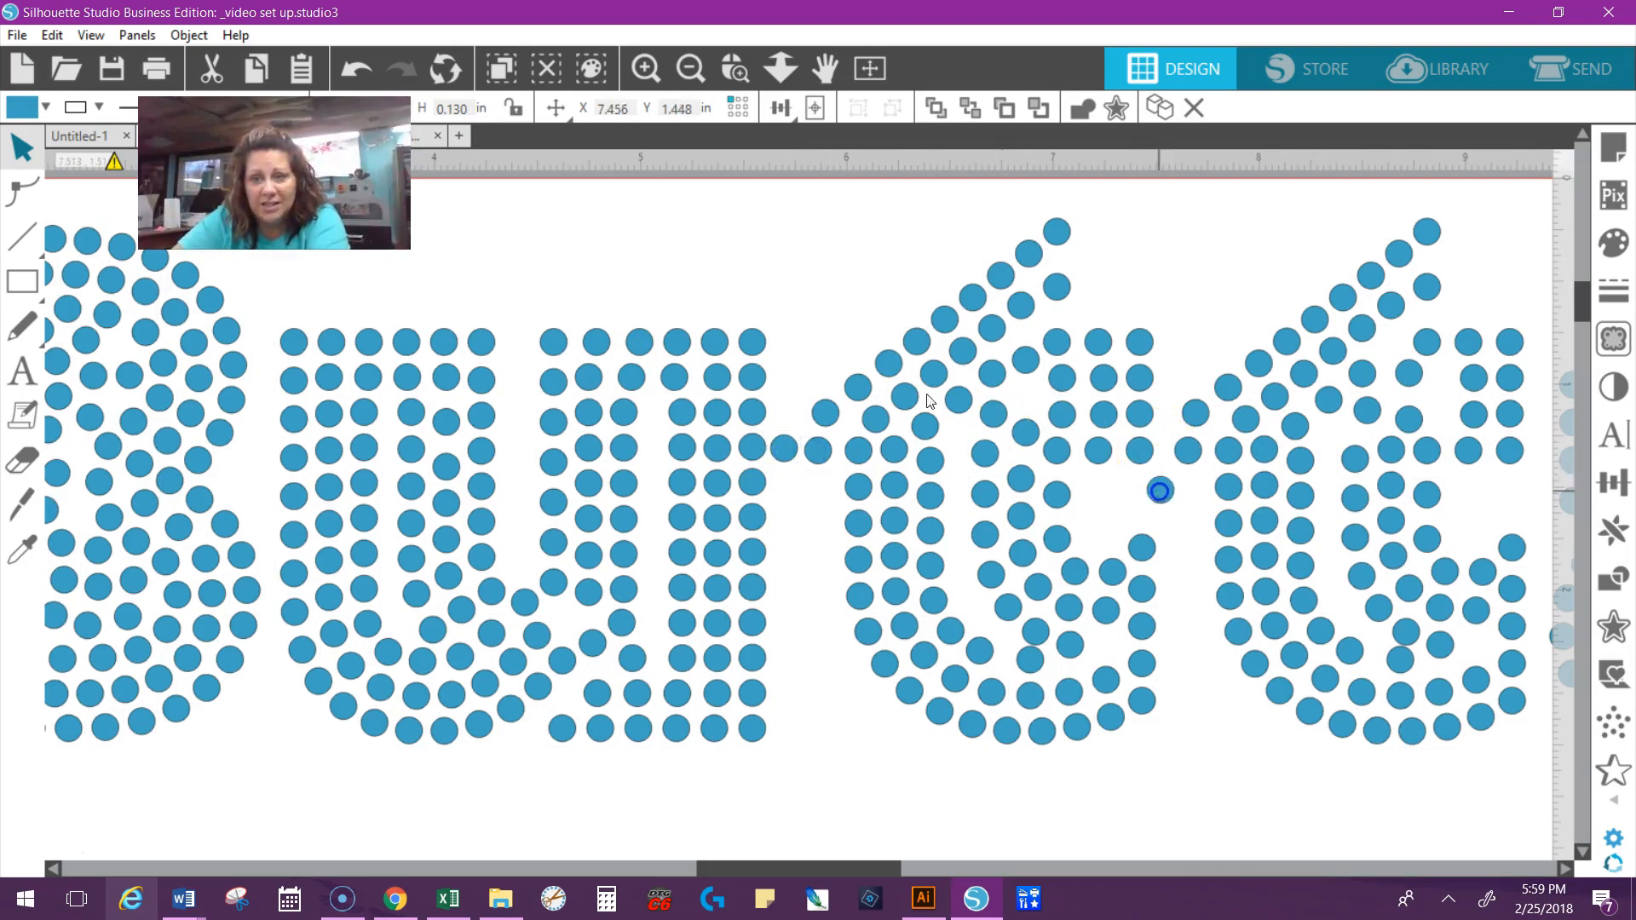
key(Delete)
Step: Nudge a crowded stone in the lower curve of the second t slightly to the left
click(1325, 614)
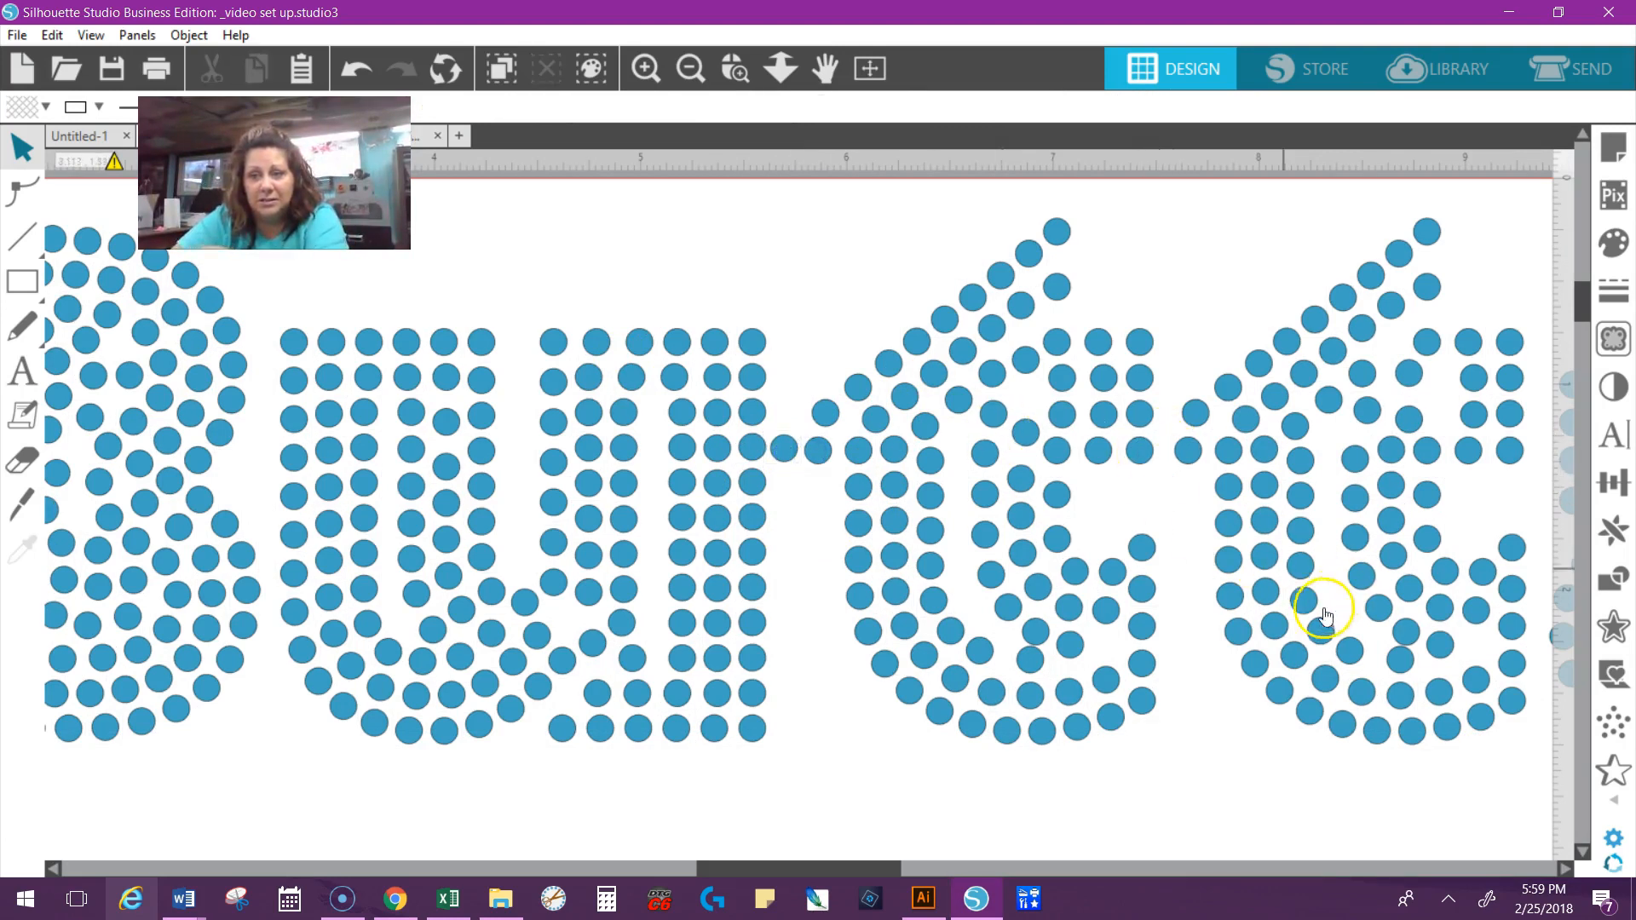
drag(1409, 666, 1386, 665)
click(832, 675)
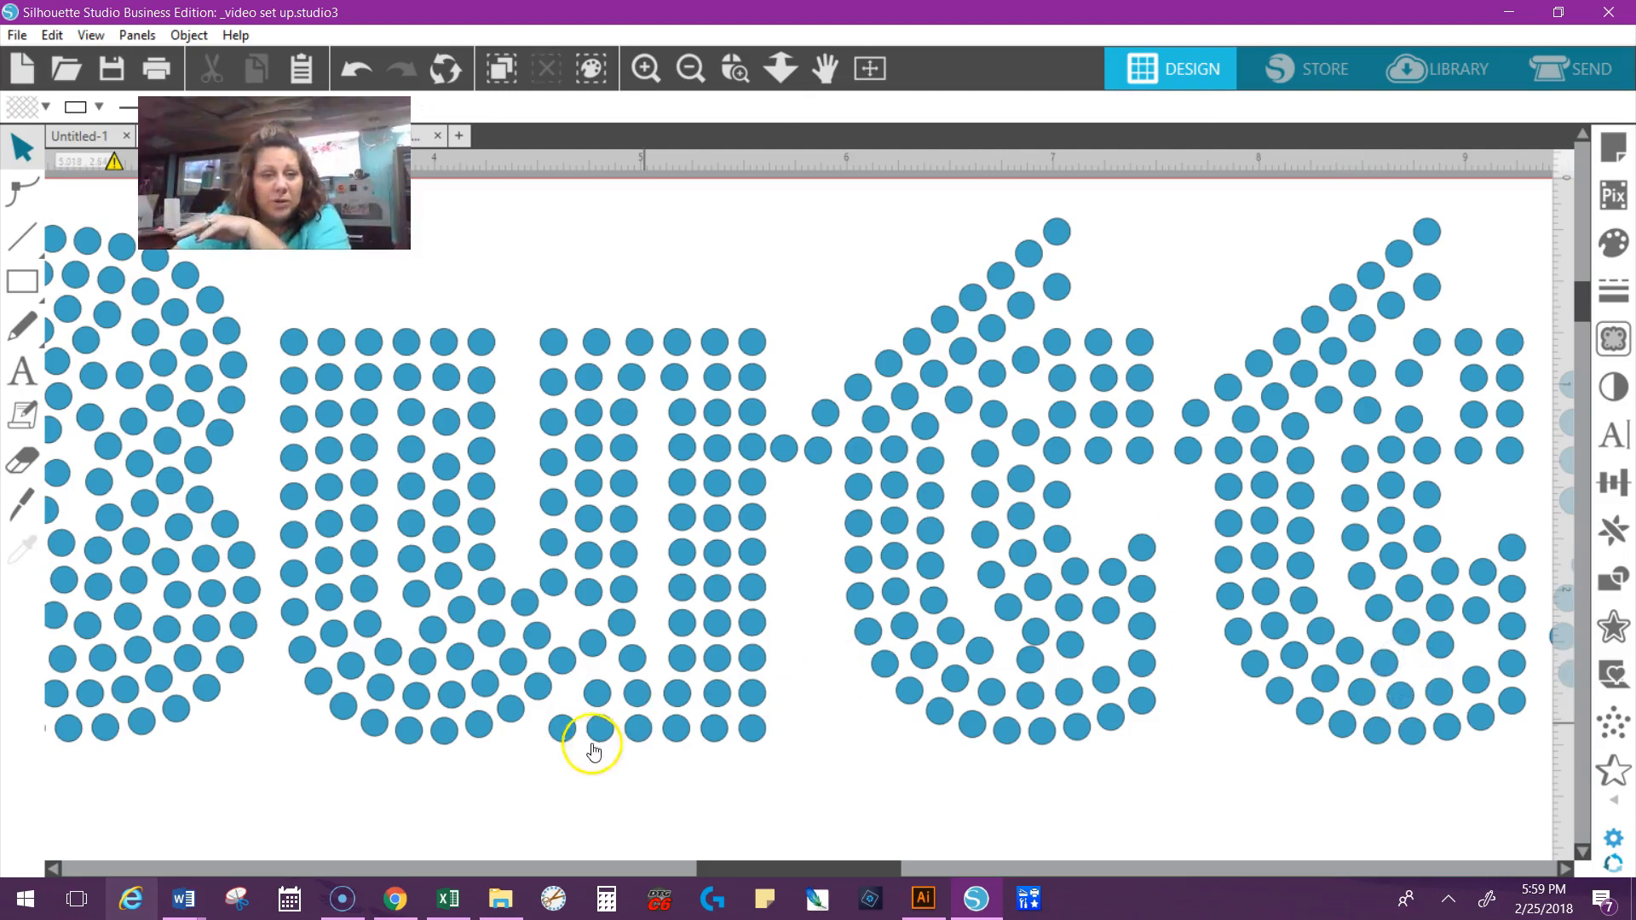
Step: Select all the rhinestone circles of the "Butta" design and group them into one object
drag(866, 865, 1045, 811)
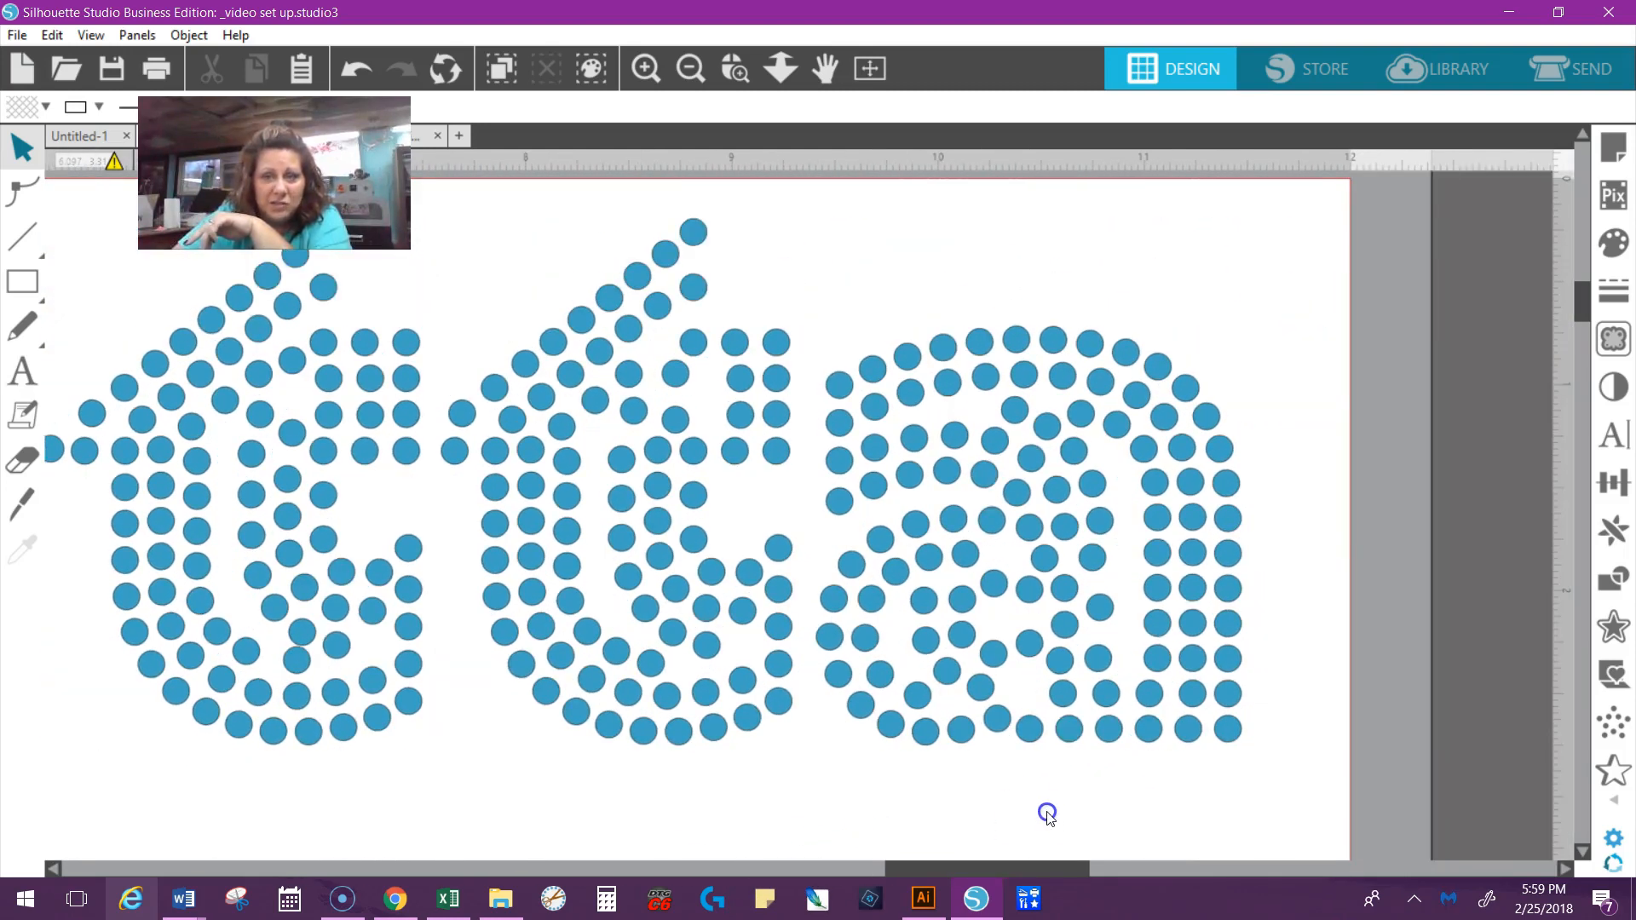
click(704, 69)
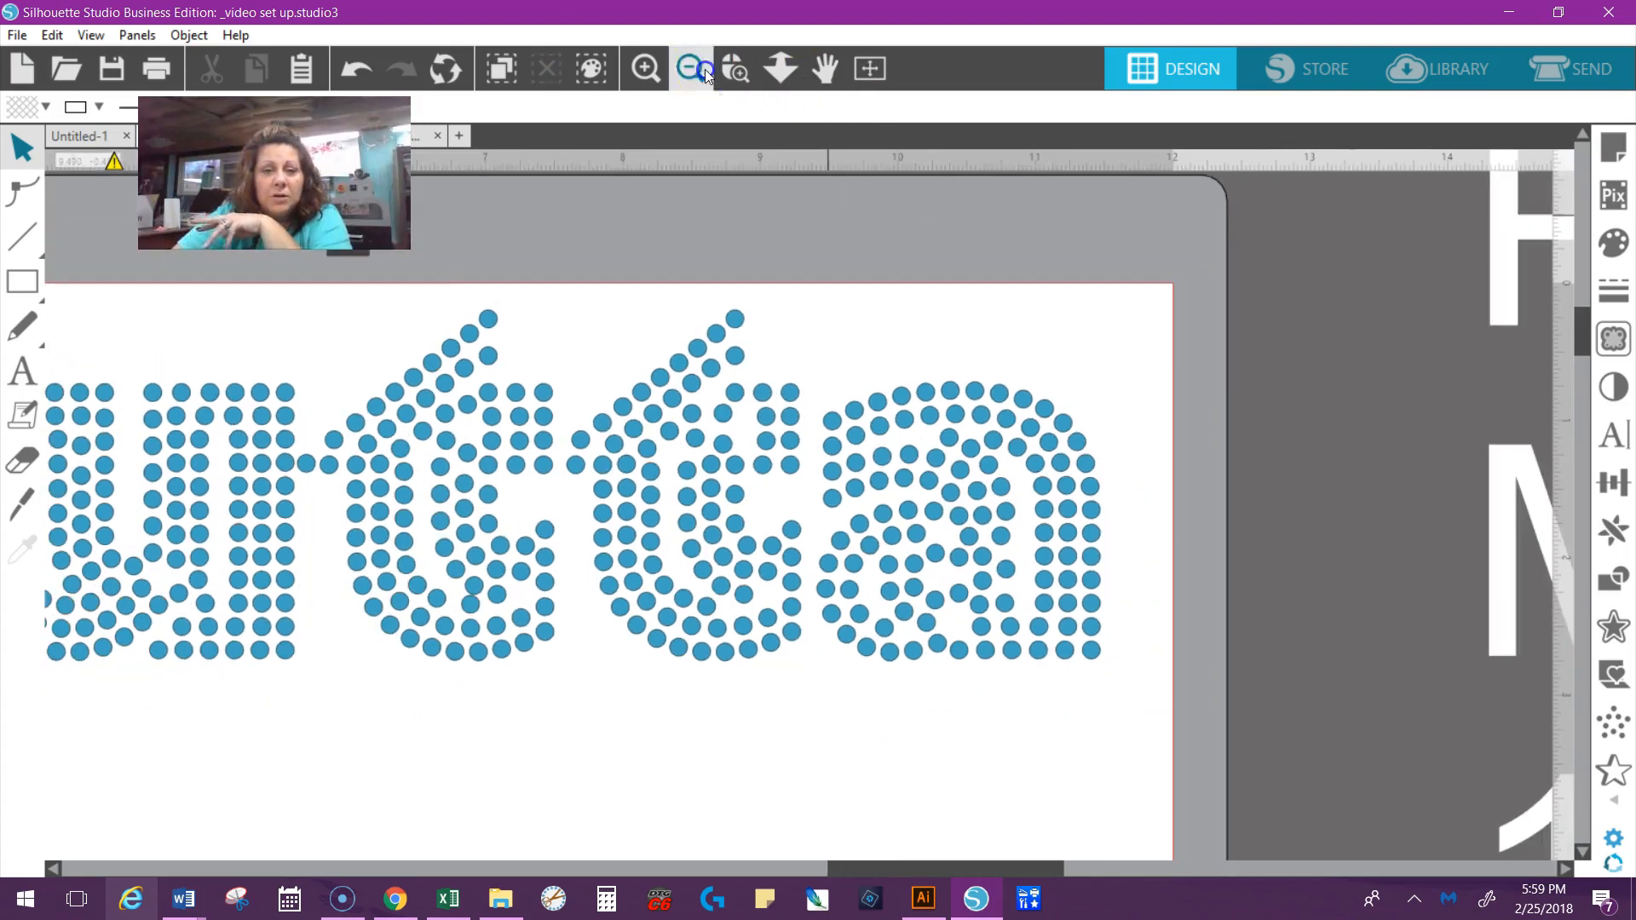
click(704, 69)
scroll(427, 345, down, 1)
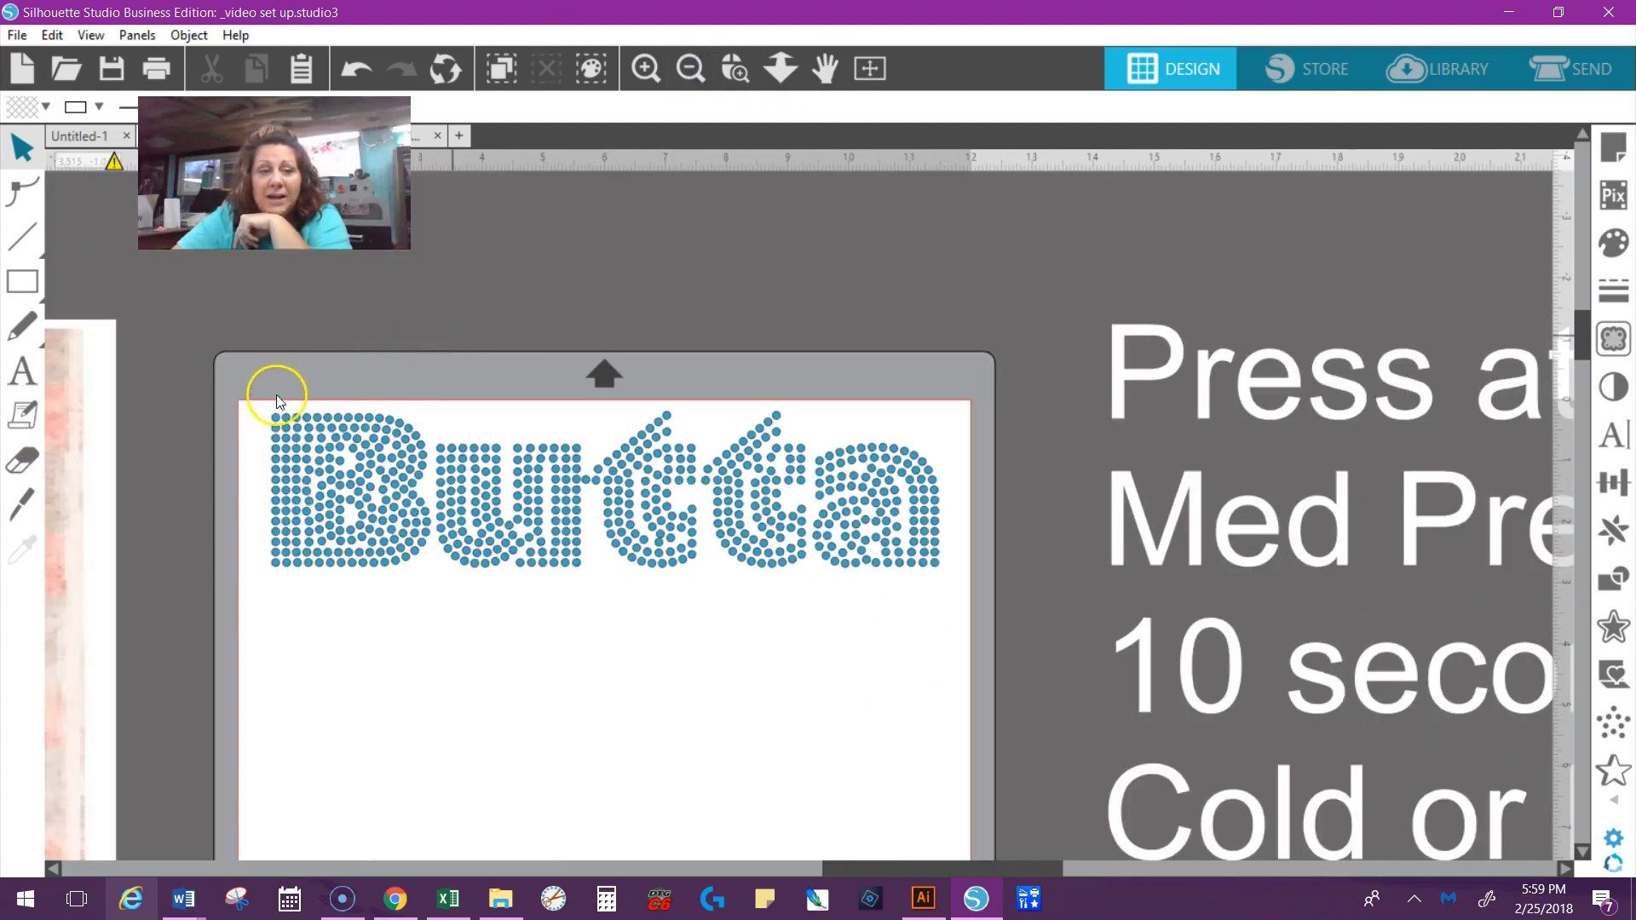
drag(238, 376, 810, 548)
mouse_move(954, 630)
mouse_down()
mouse_move(1036, 687)
mouse_move(972, 614)
mouse_up()
click(889, 576)
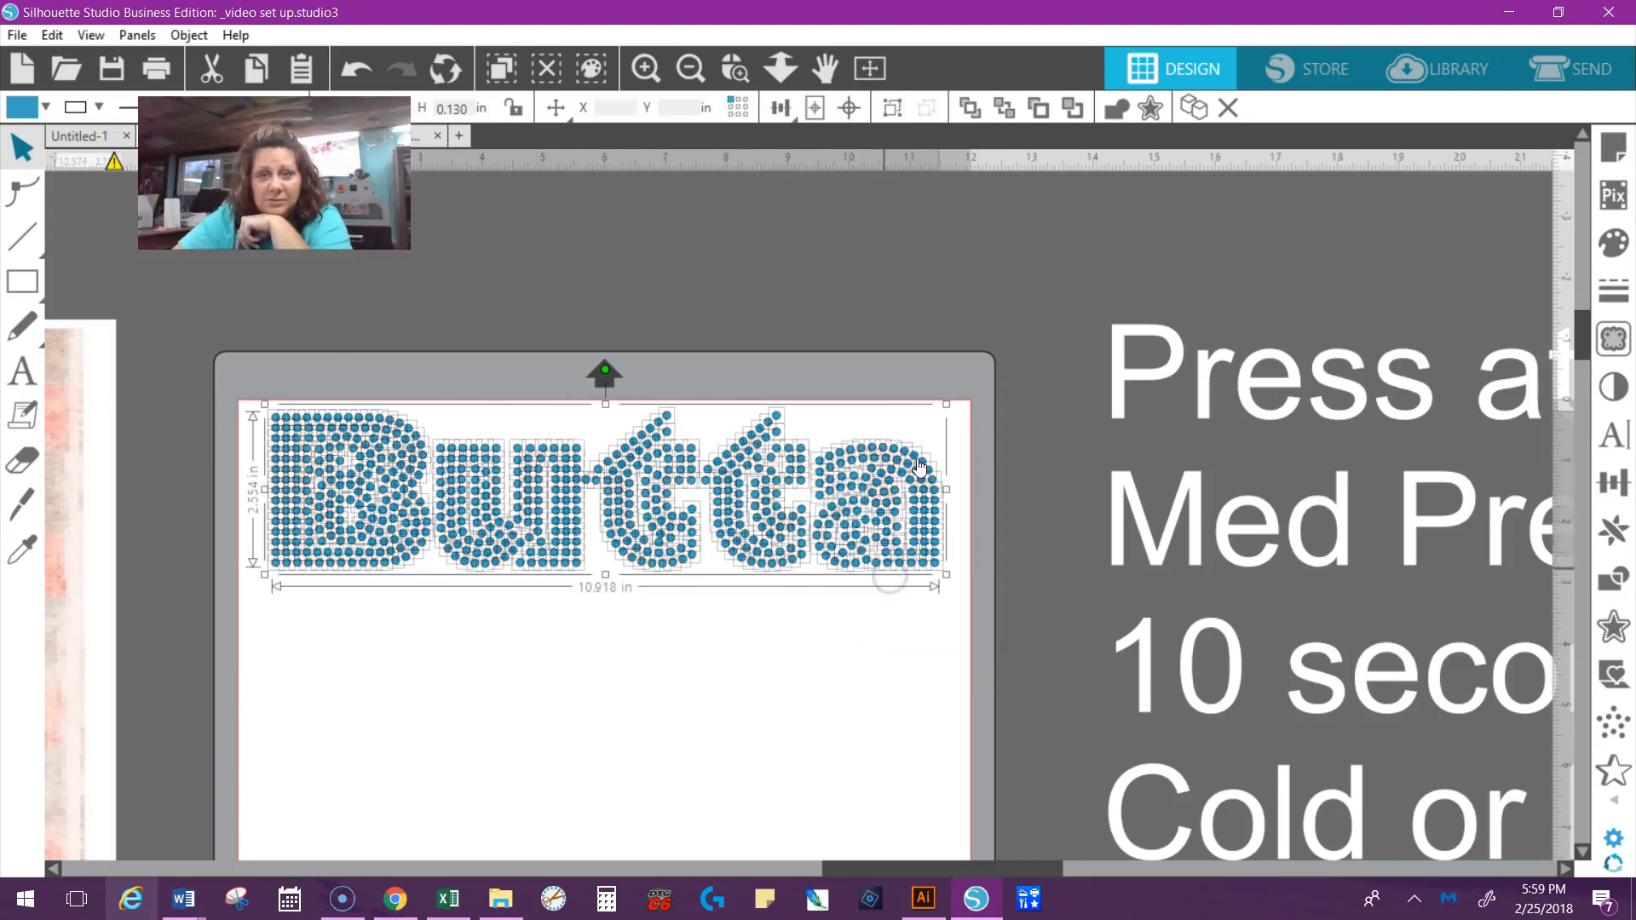
click(893, 107)
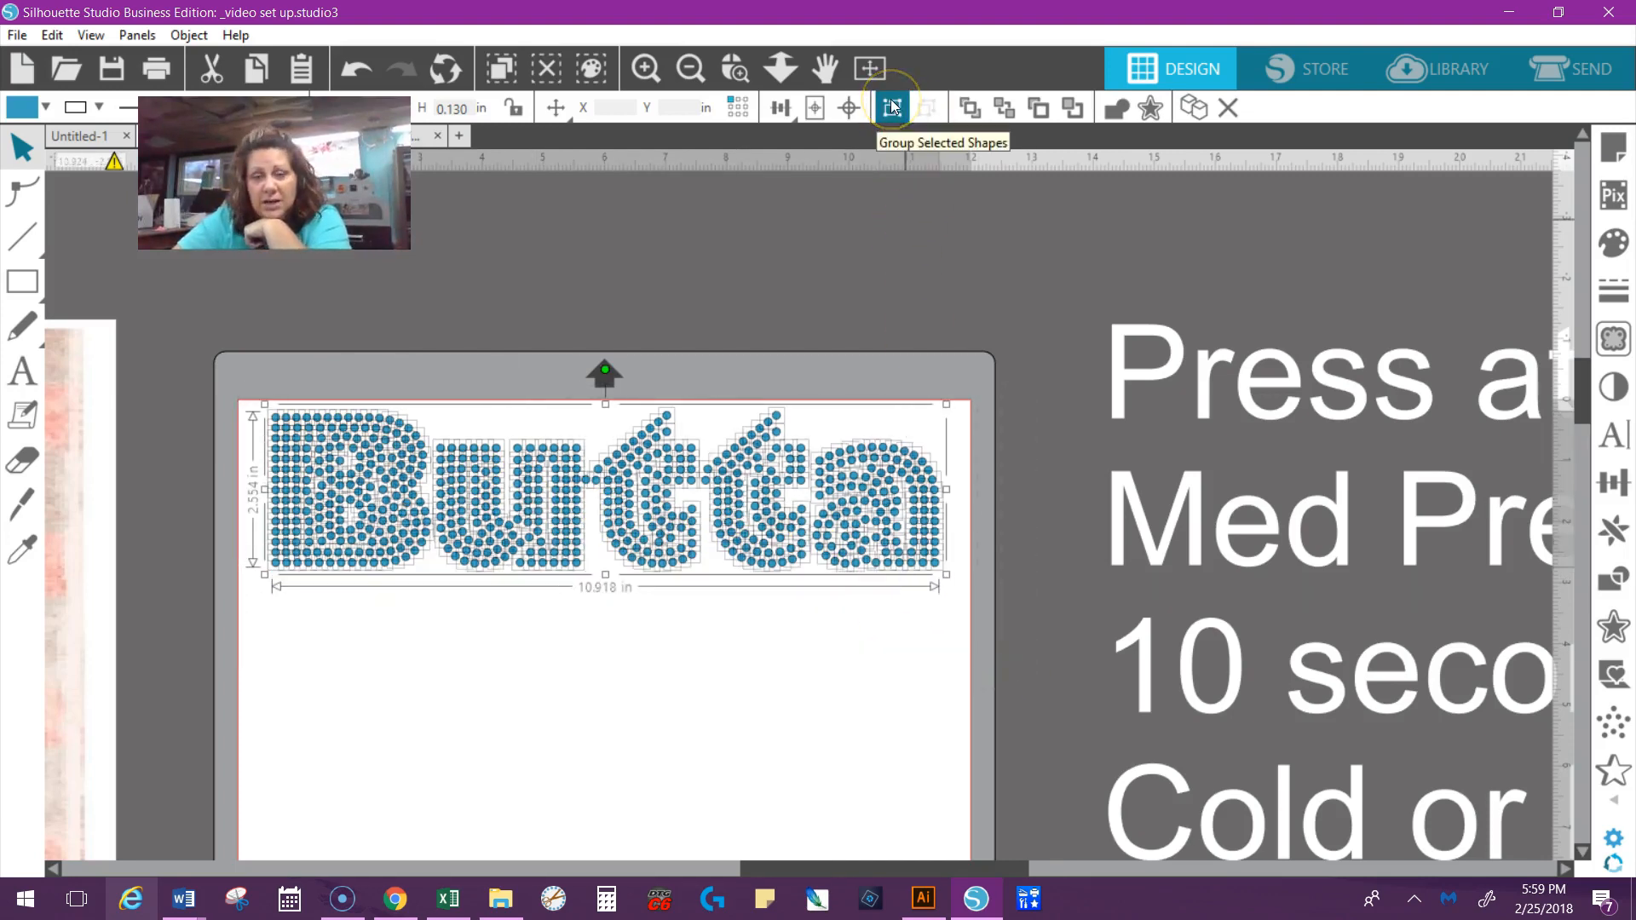
click(891, 109)
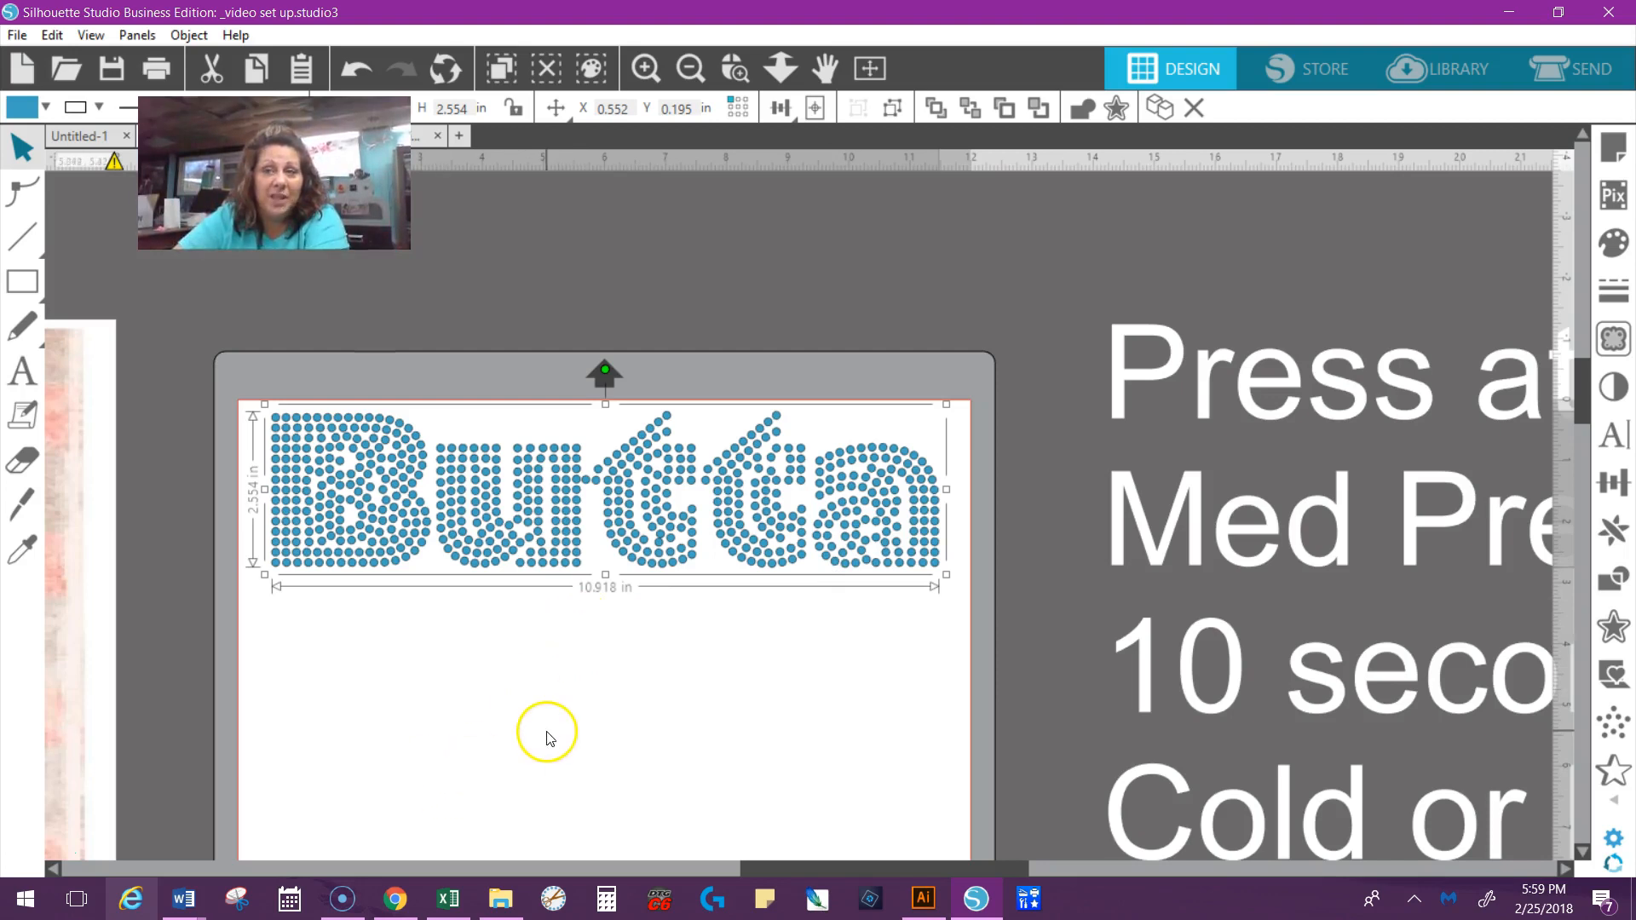
Step: Open the send setup for the "Butta" design and look through the Tool 1 material list for heat transfer materials
click(1607, 70)
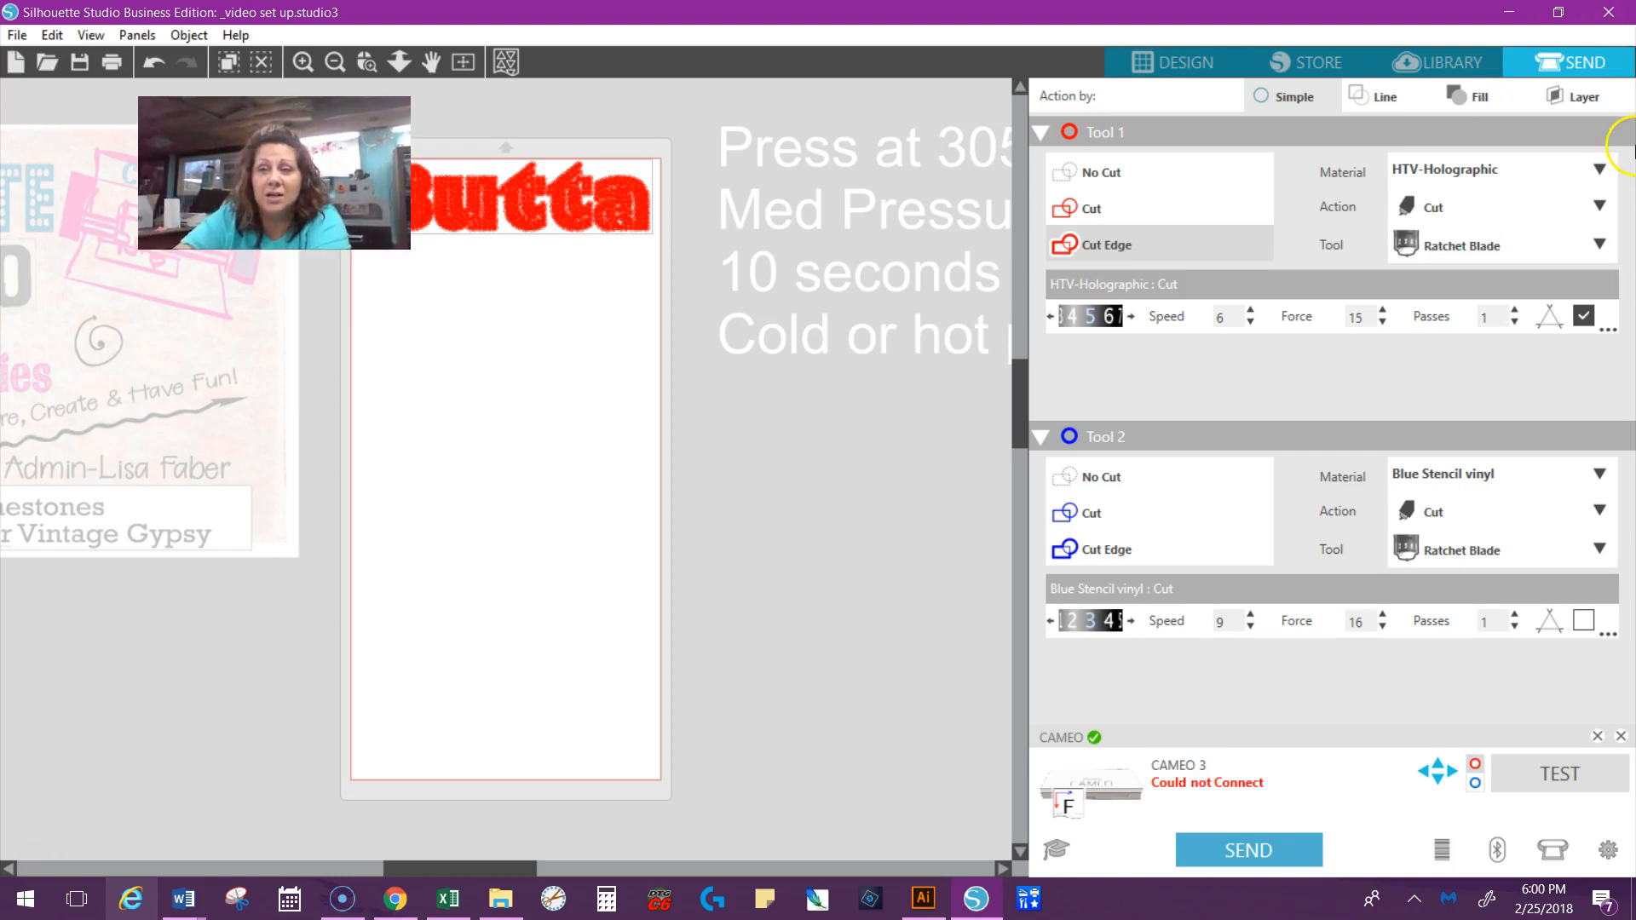
click(1599, 169)
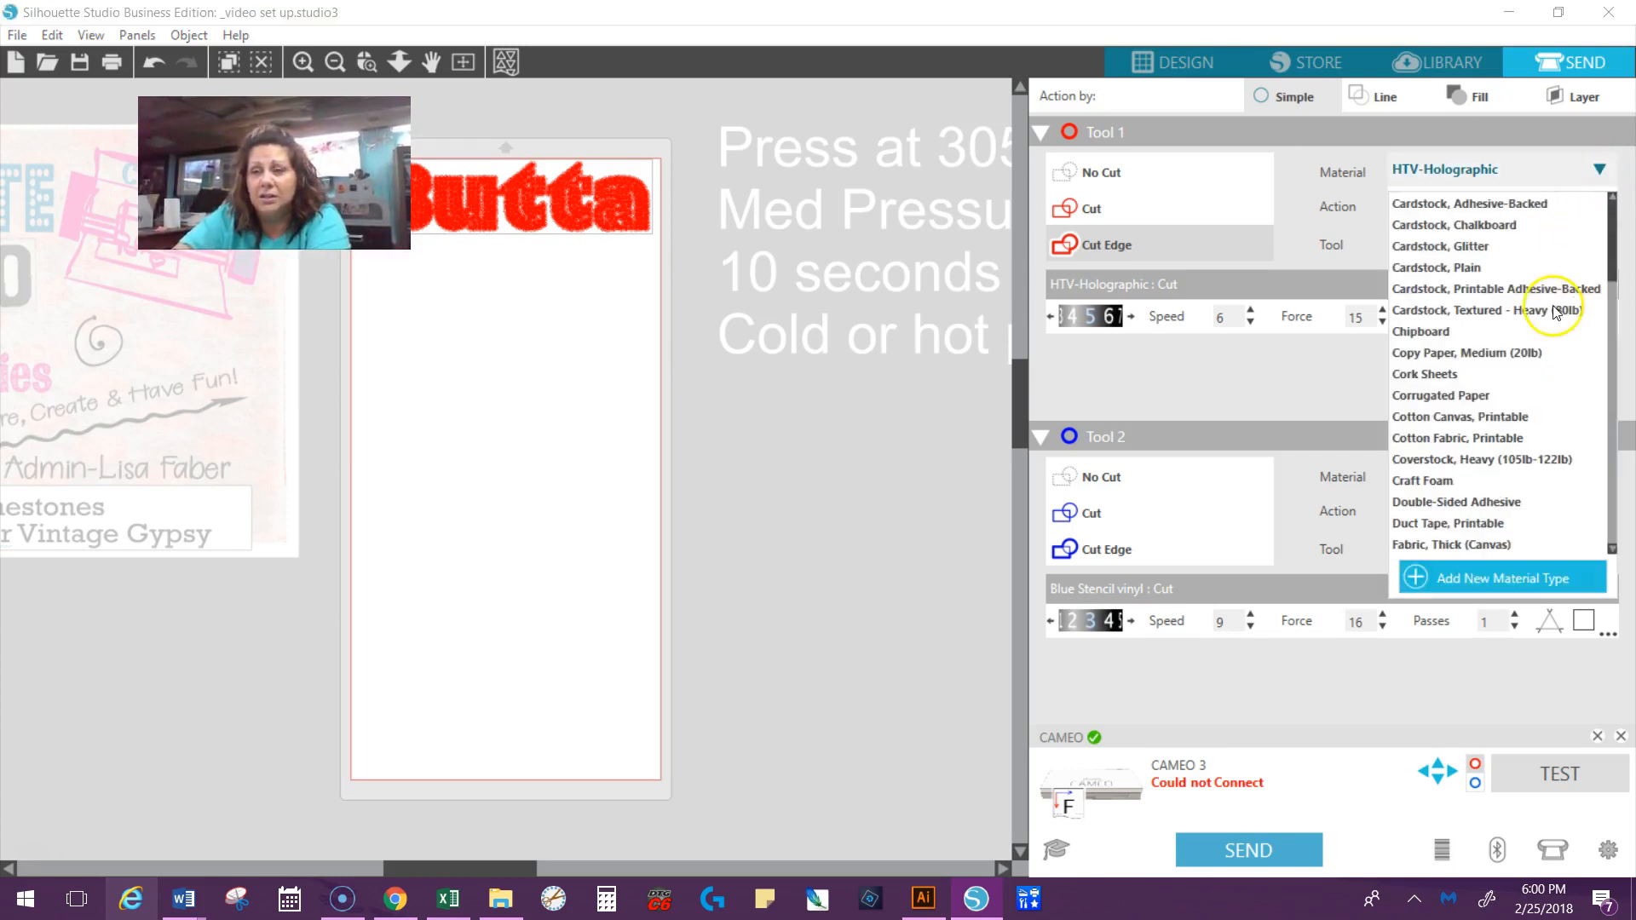
scroll(1553, 312, down, 3)
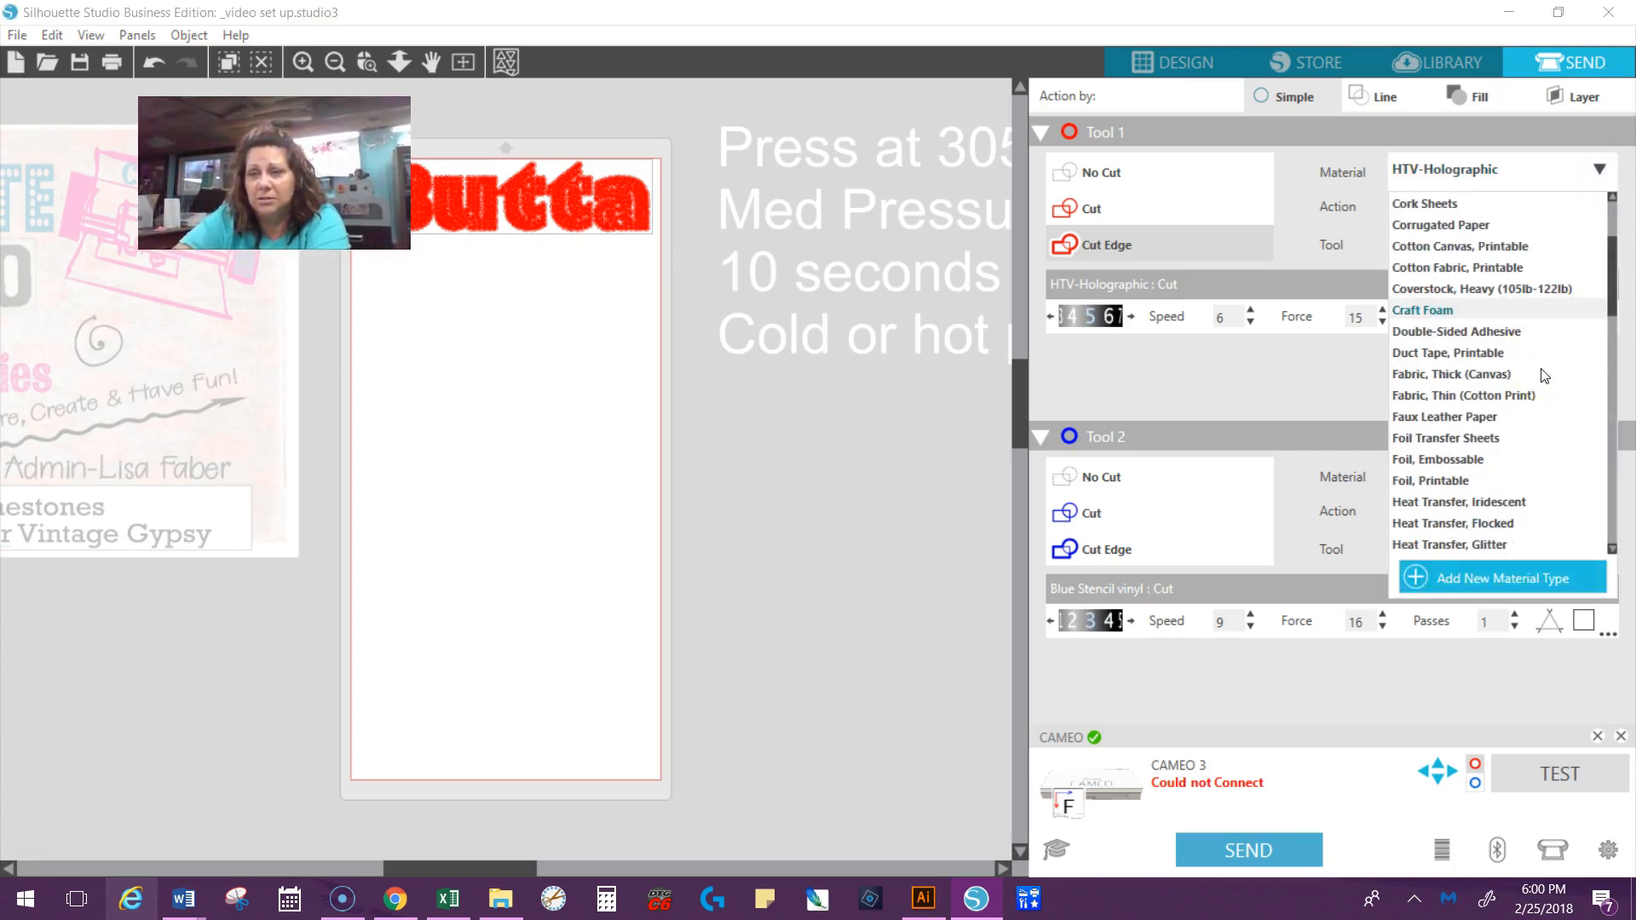
scroll(1544, 375, down, 3)
scroll(1544, 375, down, 1)
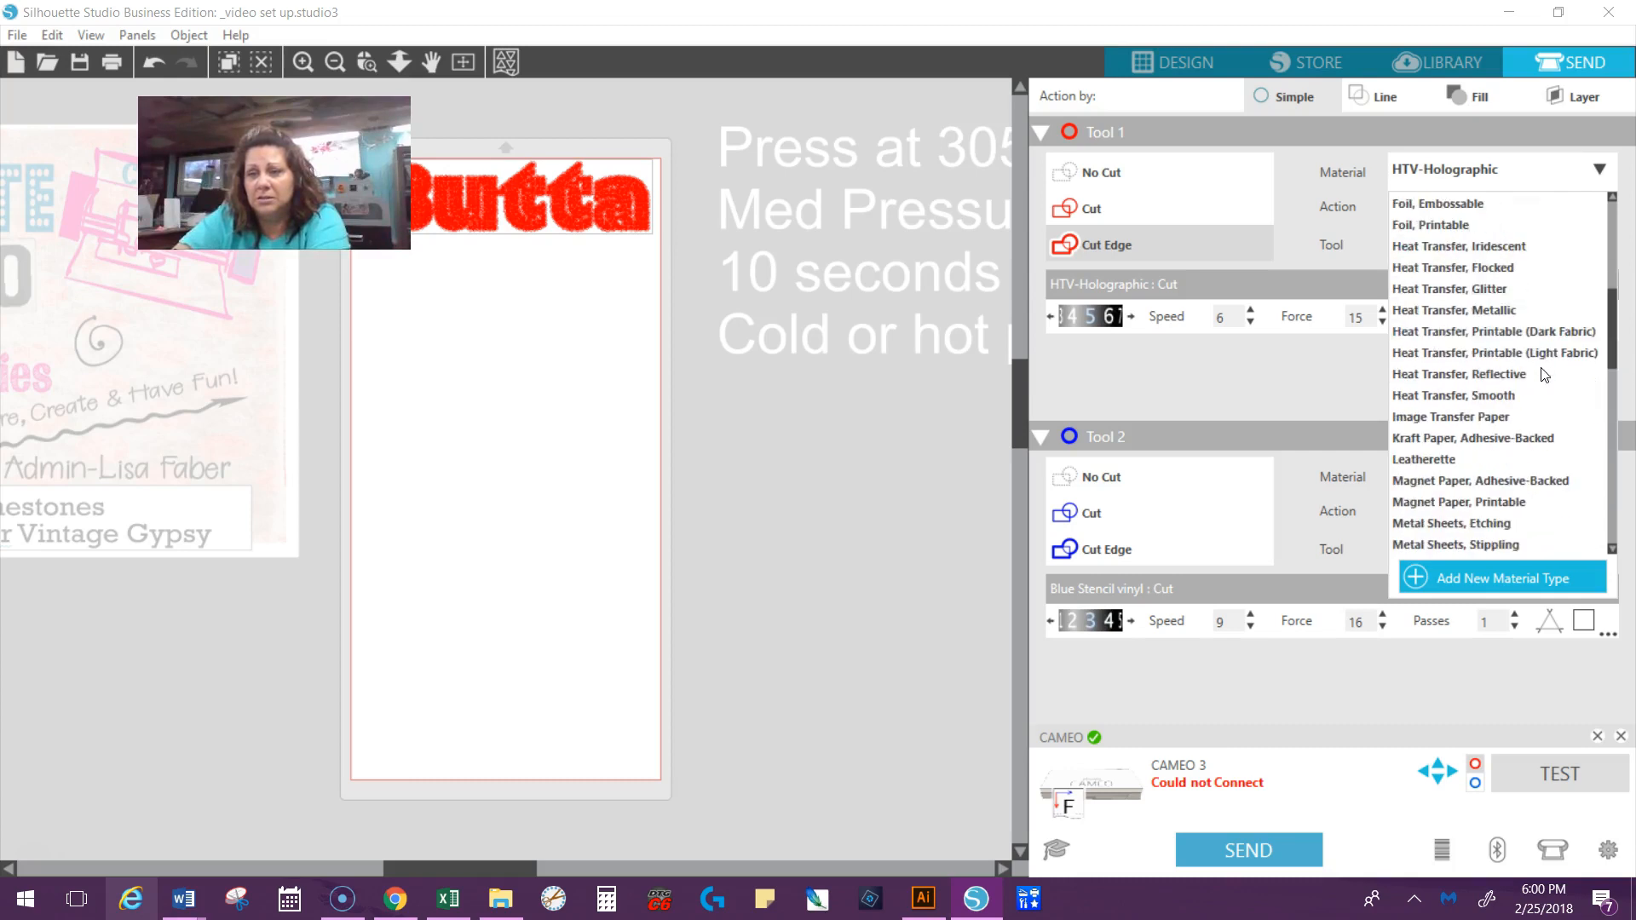
click(1302, 417)
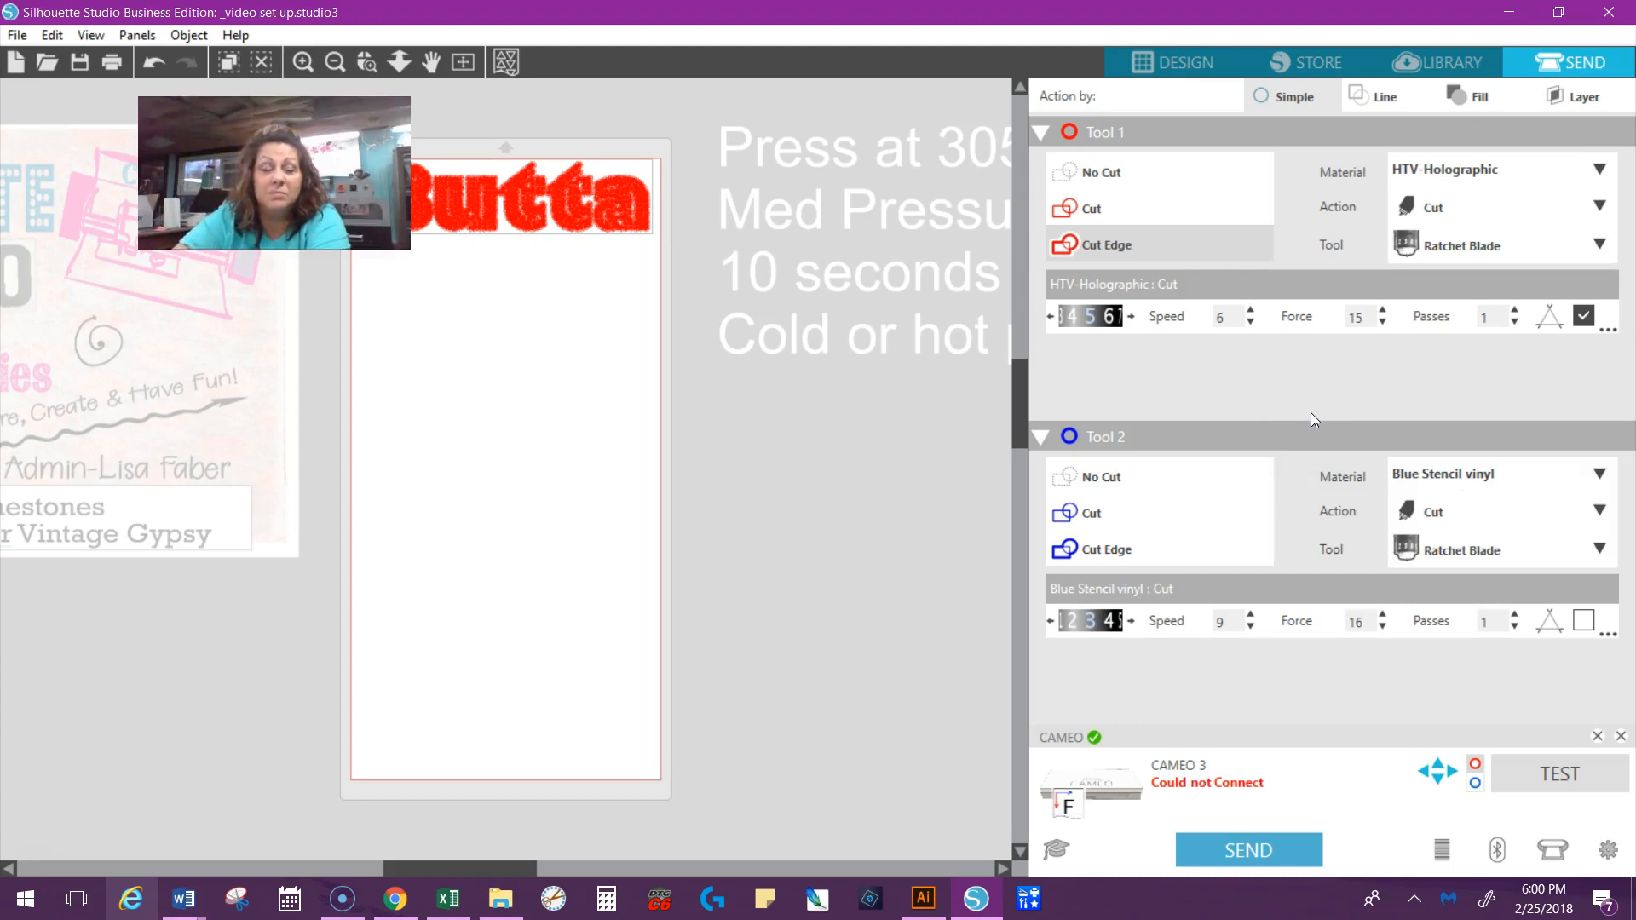
click(1322, 406)
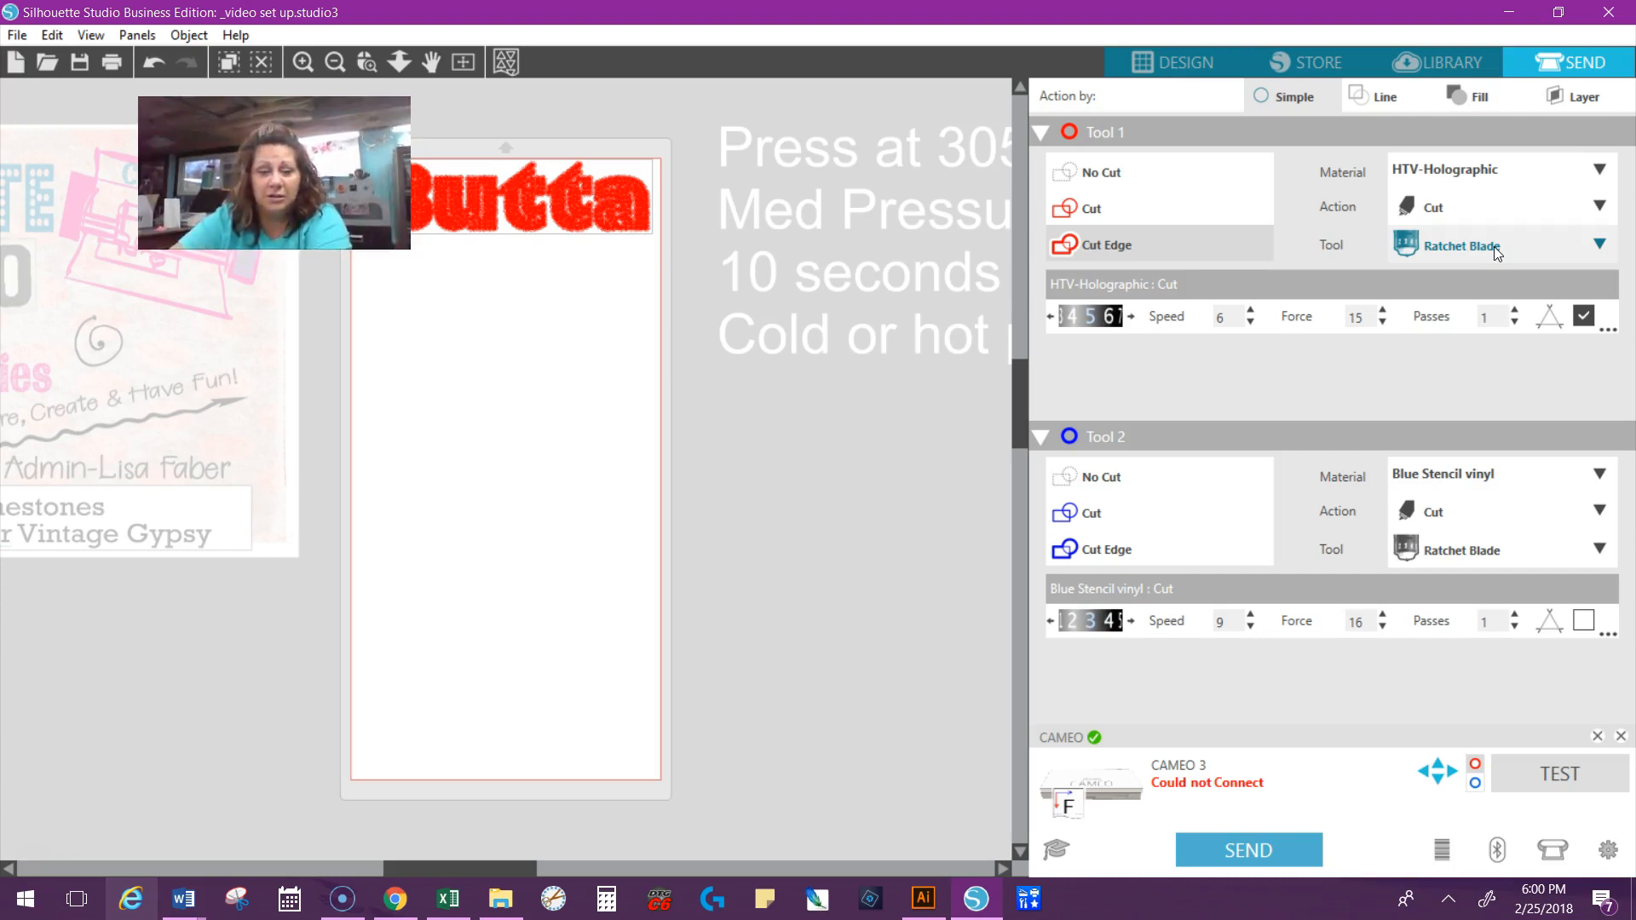
Step: Examine the advanced HTV-Holographic cut settings, including line segment overcut, and check the Tool 1 material list for adding a new type
key(XF86AudioLowerVolume)
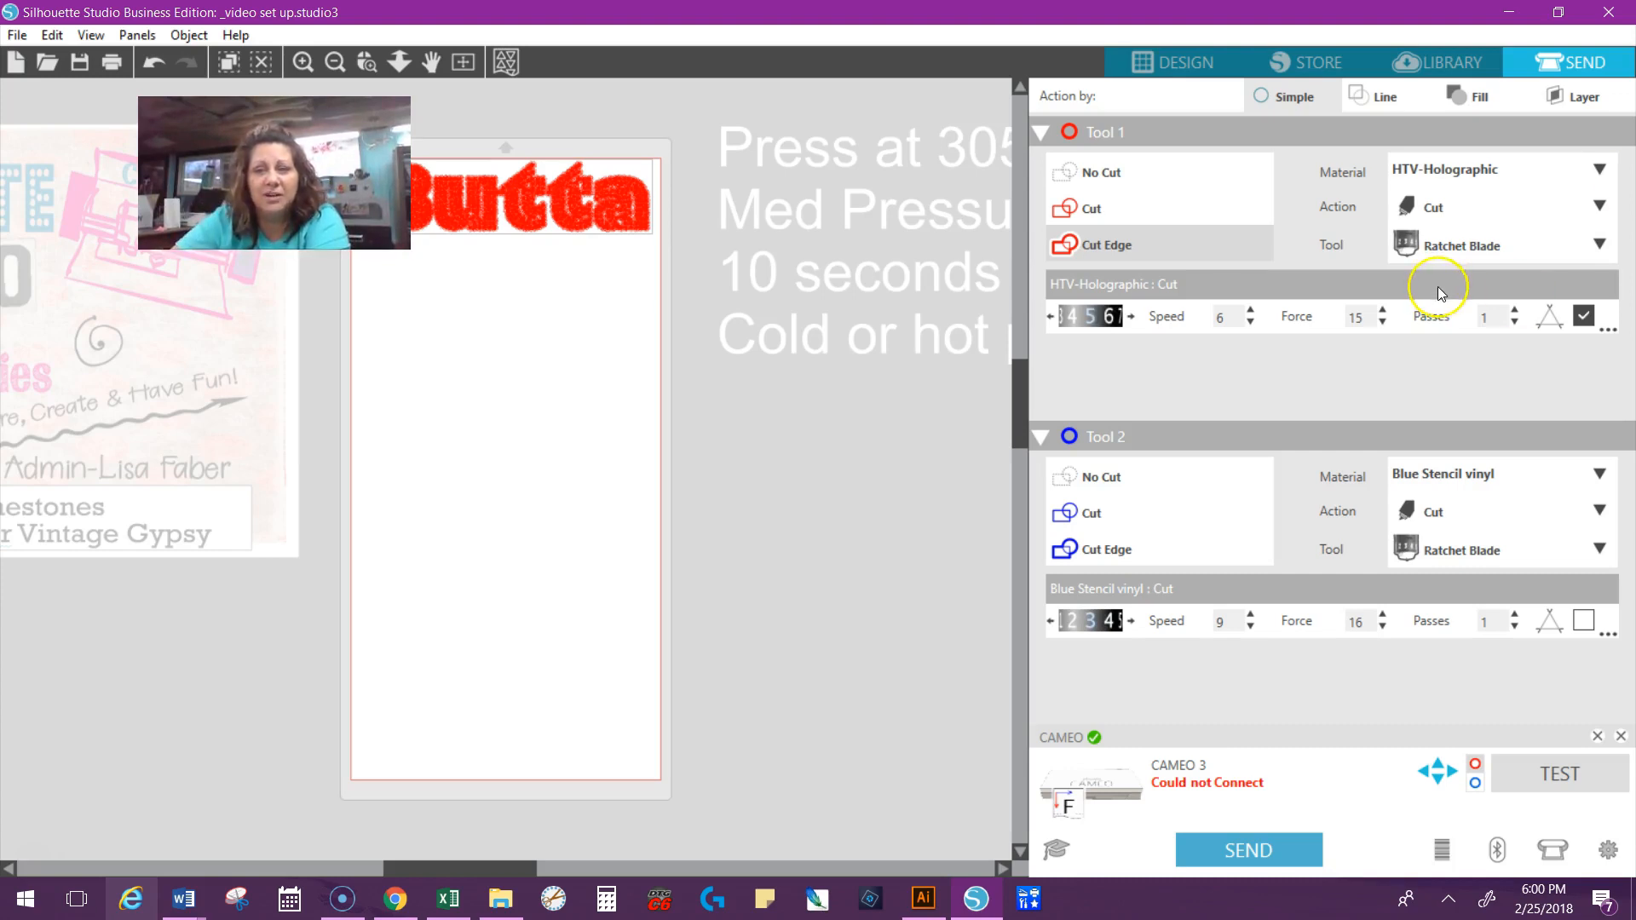
click(1508, 320)
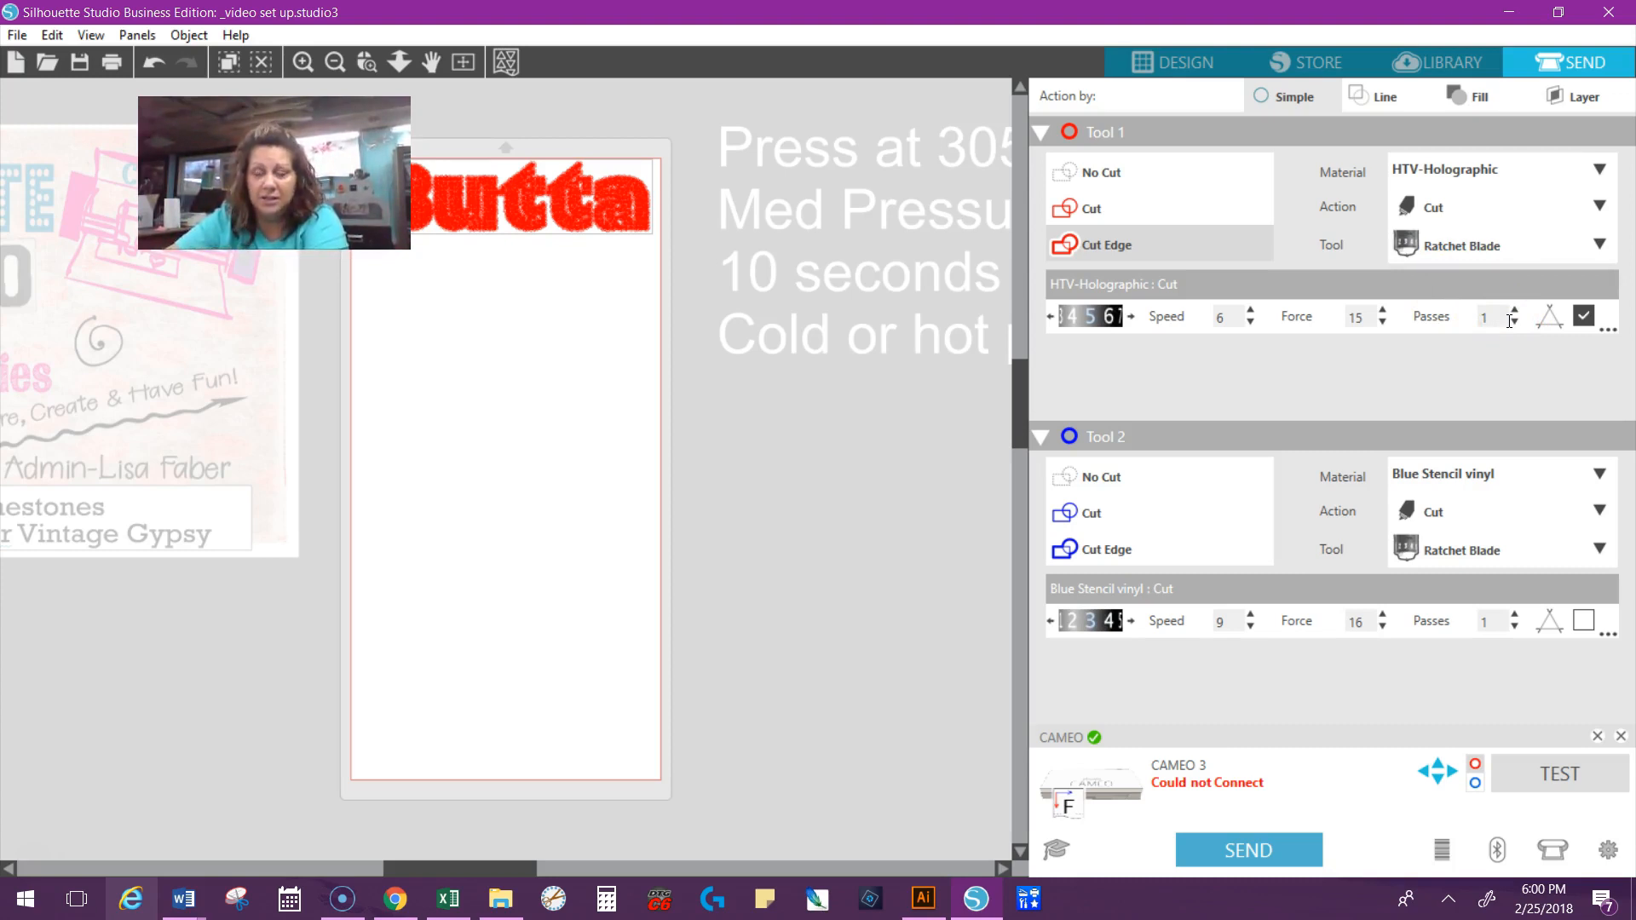
click(1605, 333)
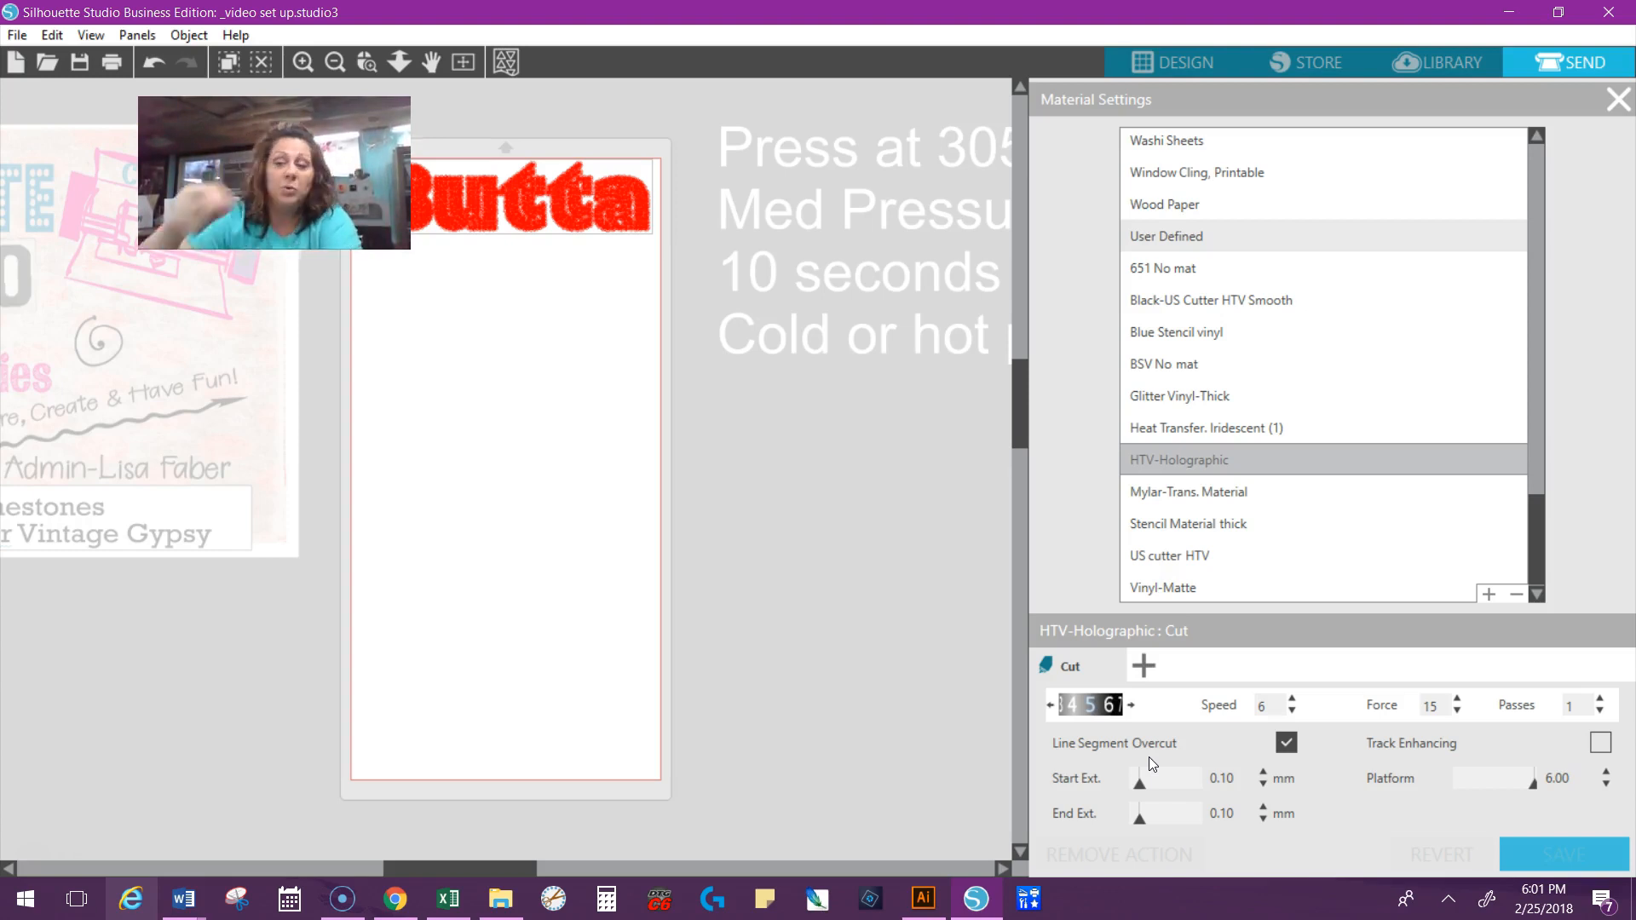
click(1334, 780)
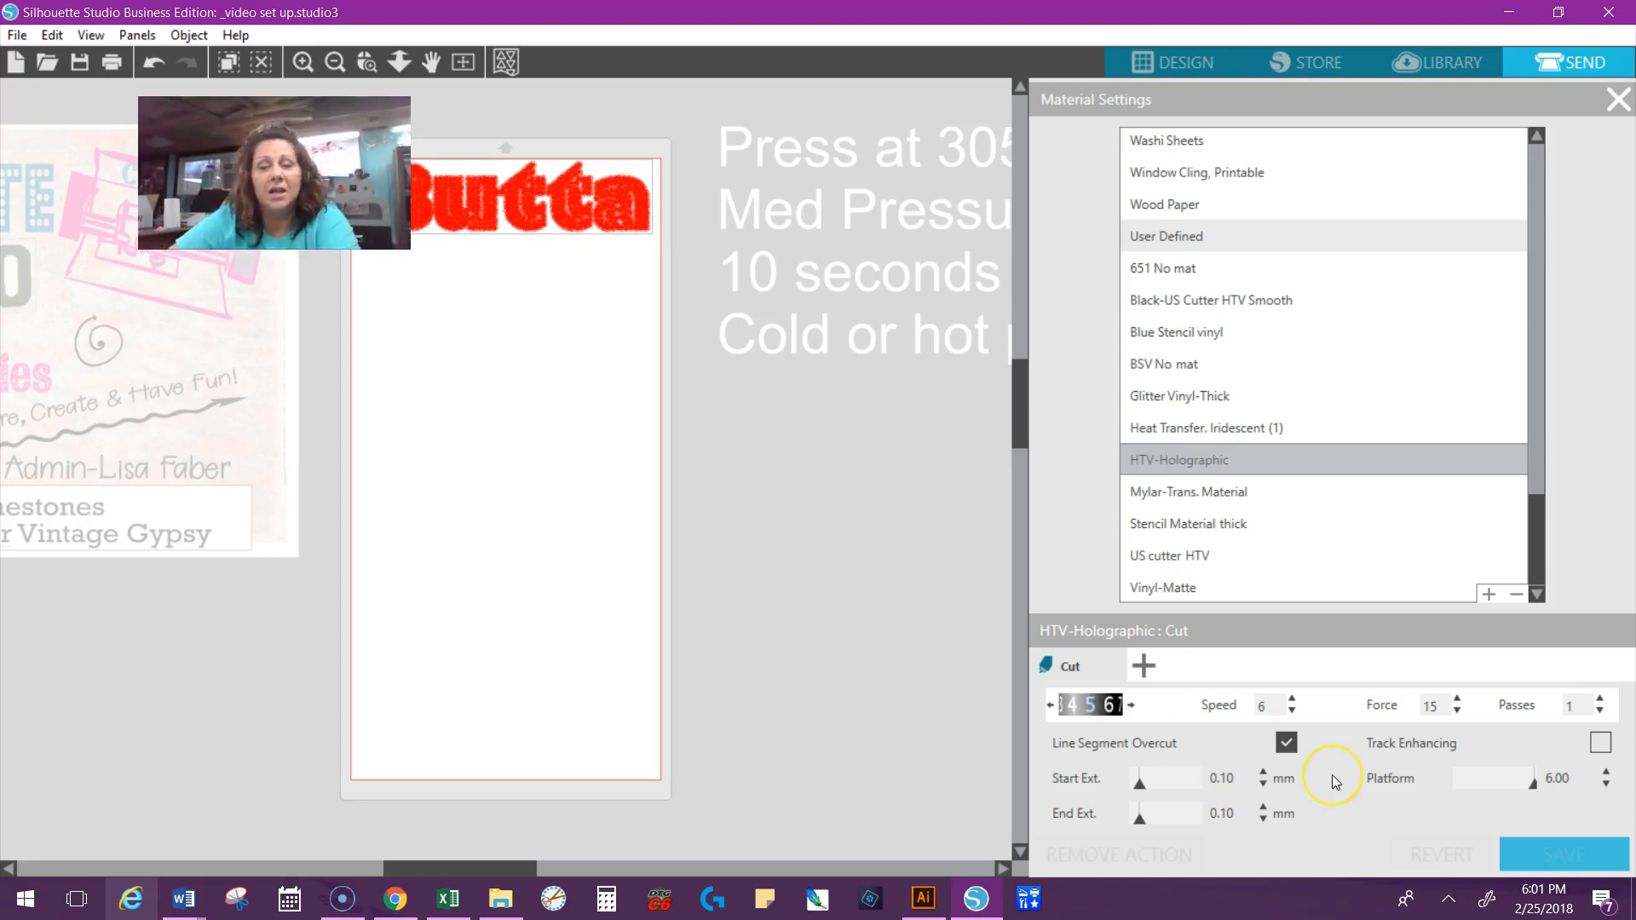
click(1619, 99)
click(1461, 195)
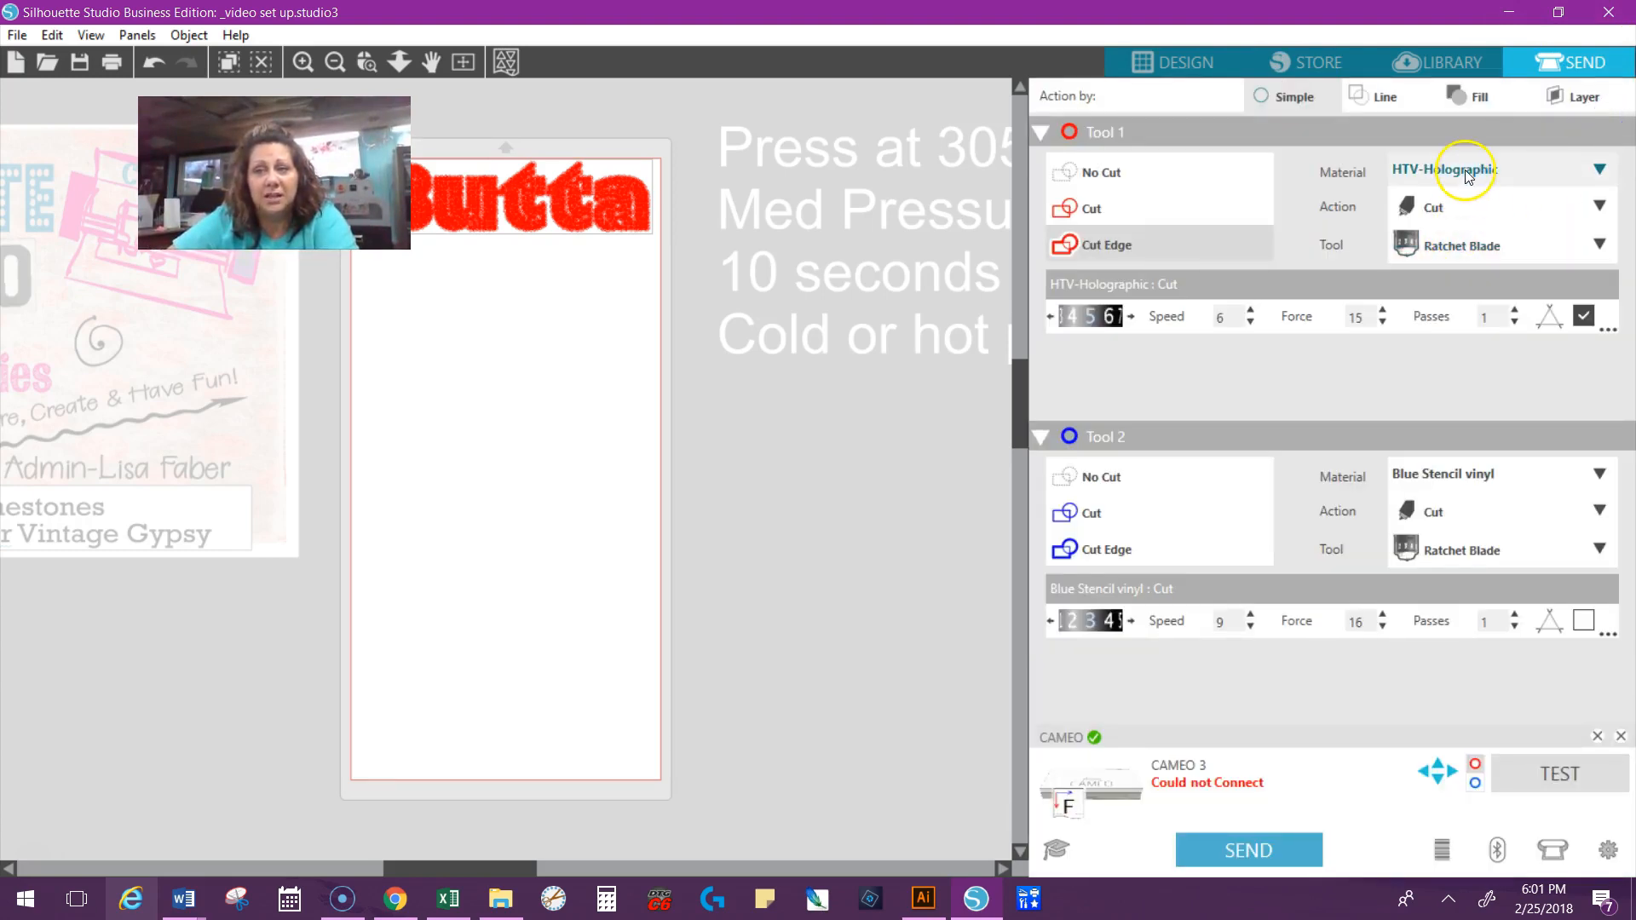
click(1600, 170)
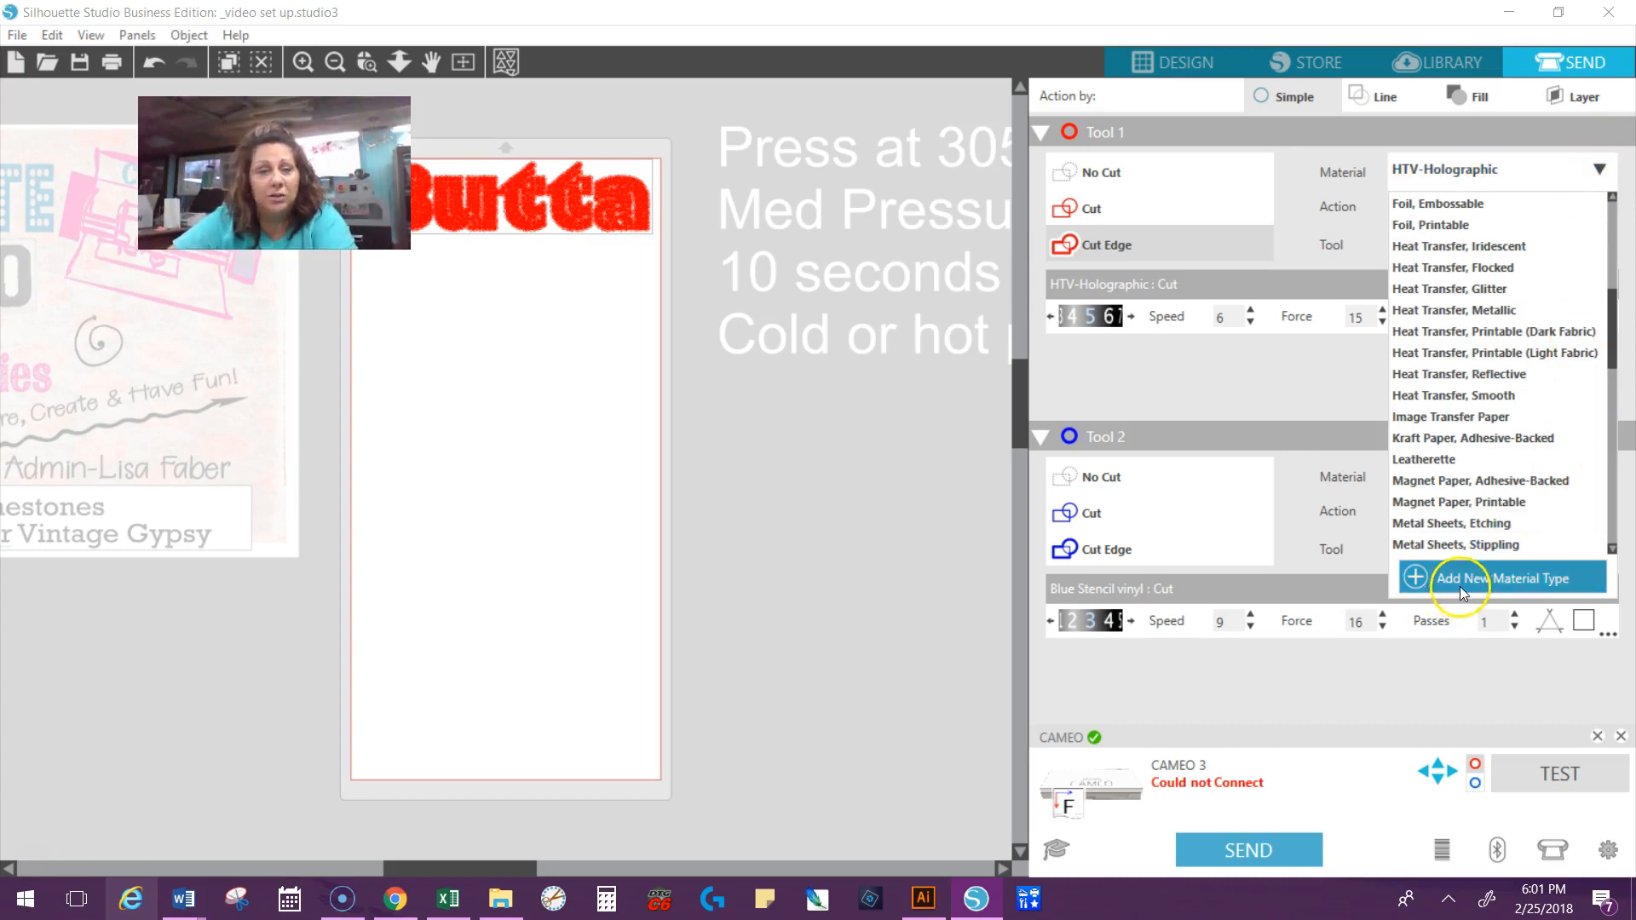
click(1295, 392)
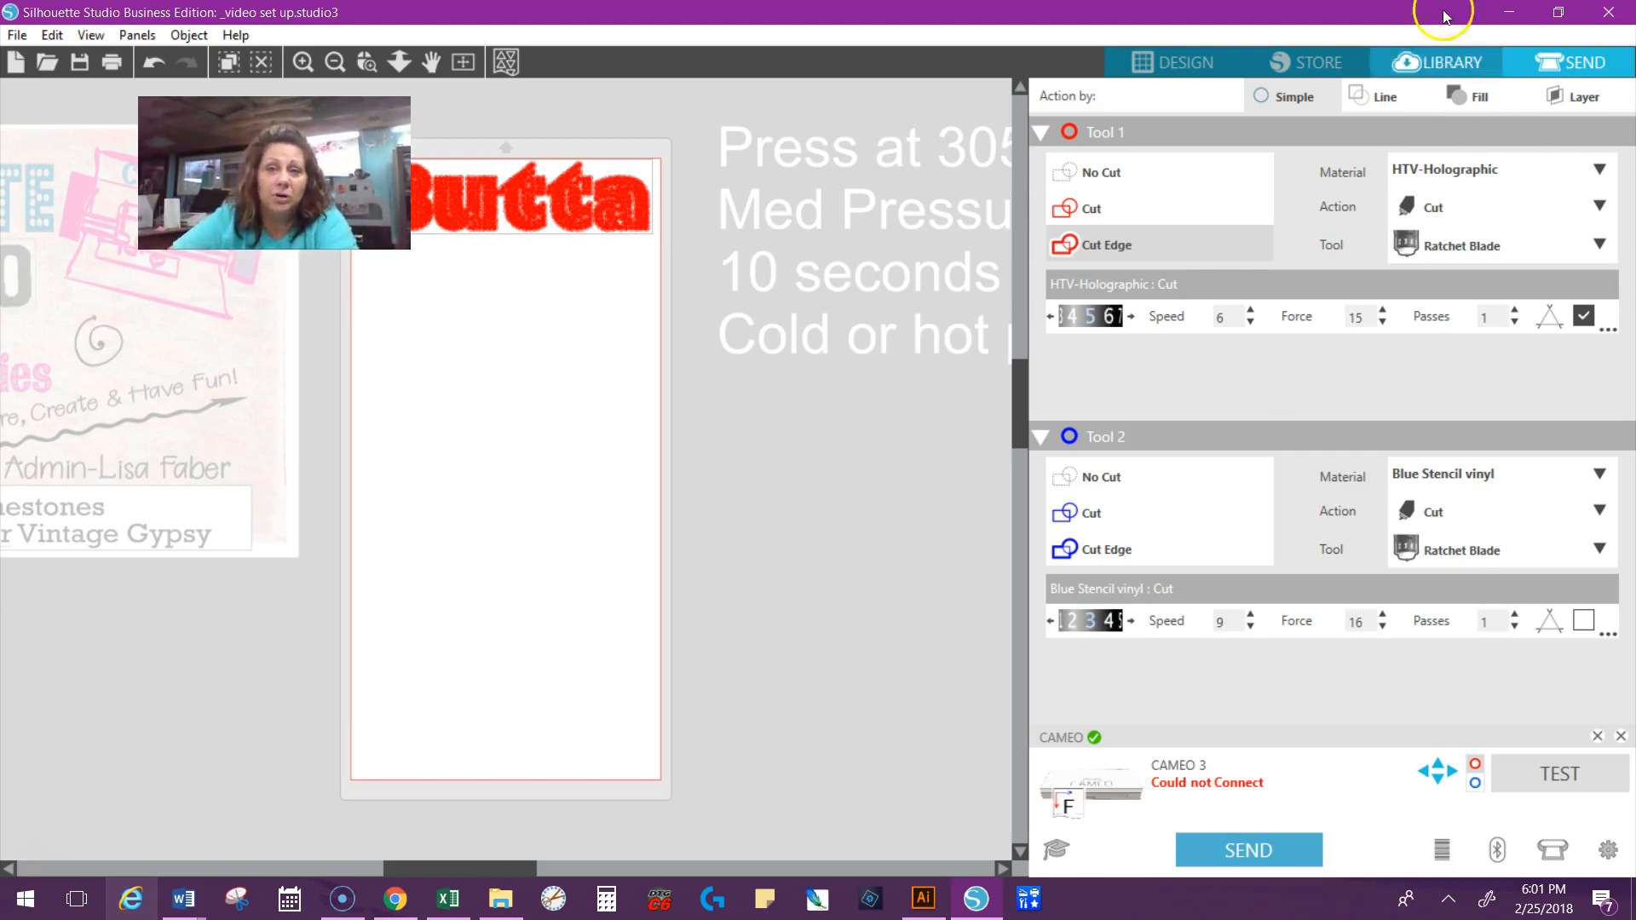
Step: Return to the design workspace and clear the selection of the rhinestone "Butta" text
click(1183, 70)
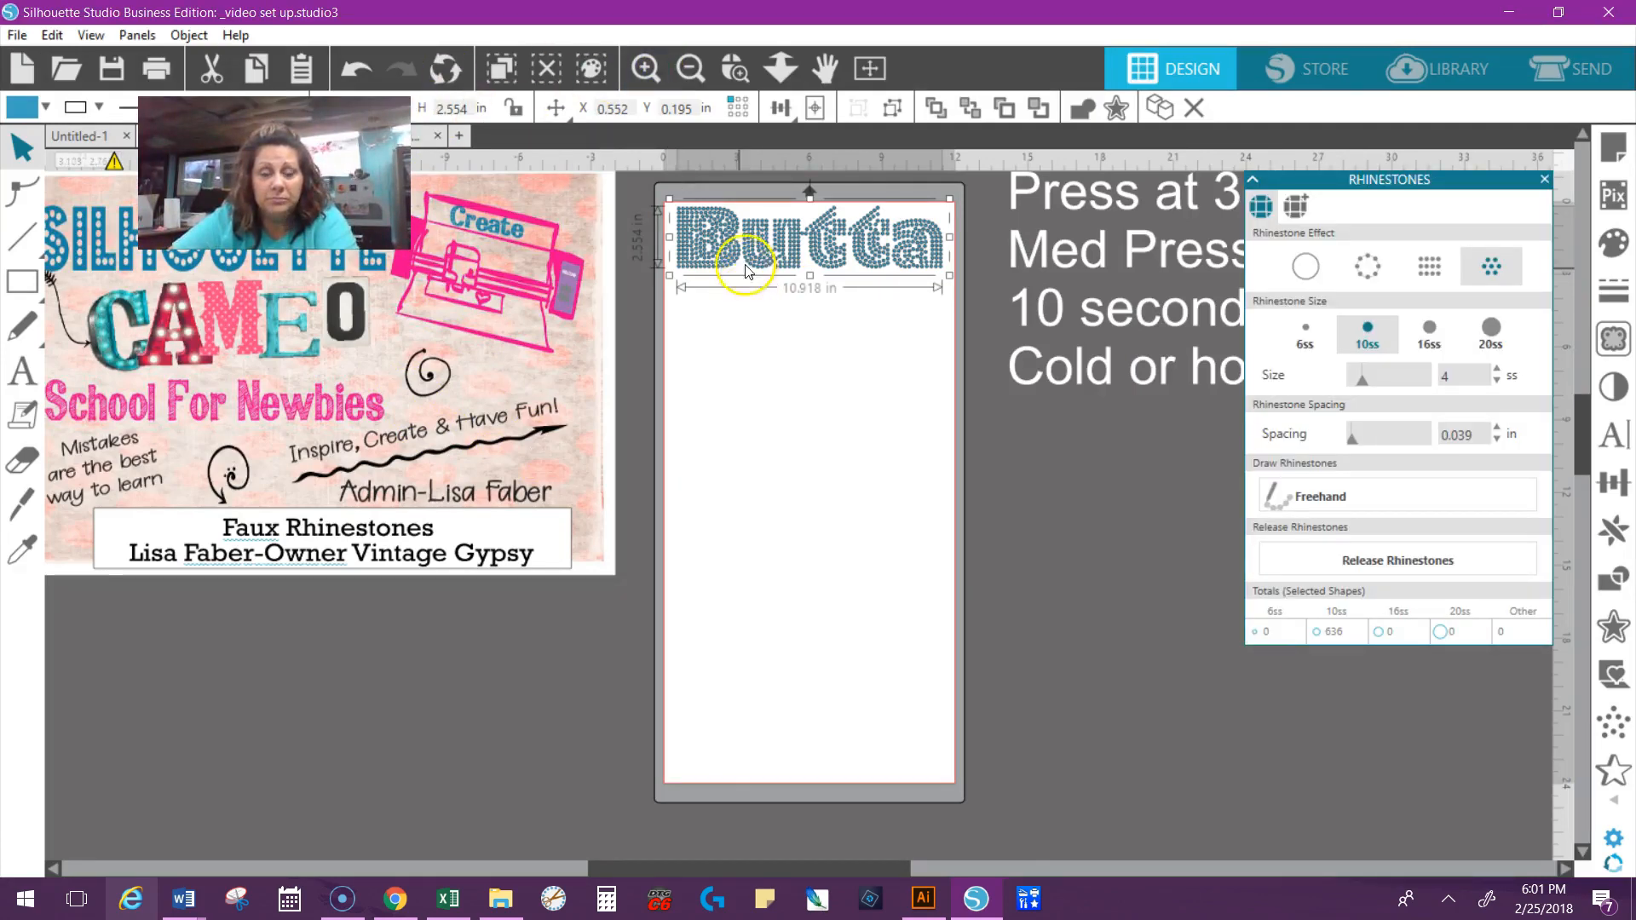
click(736, 68)
click(814, 318)
scroll(819, 458, up, 4)
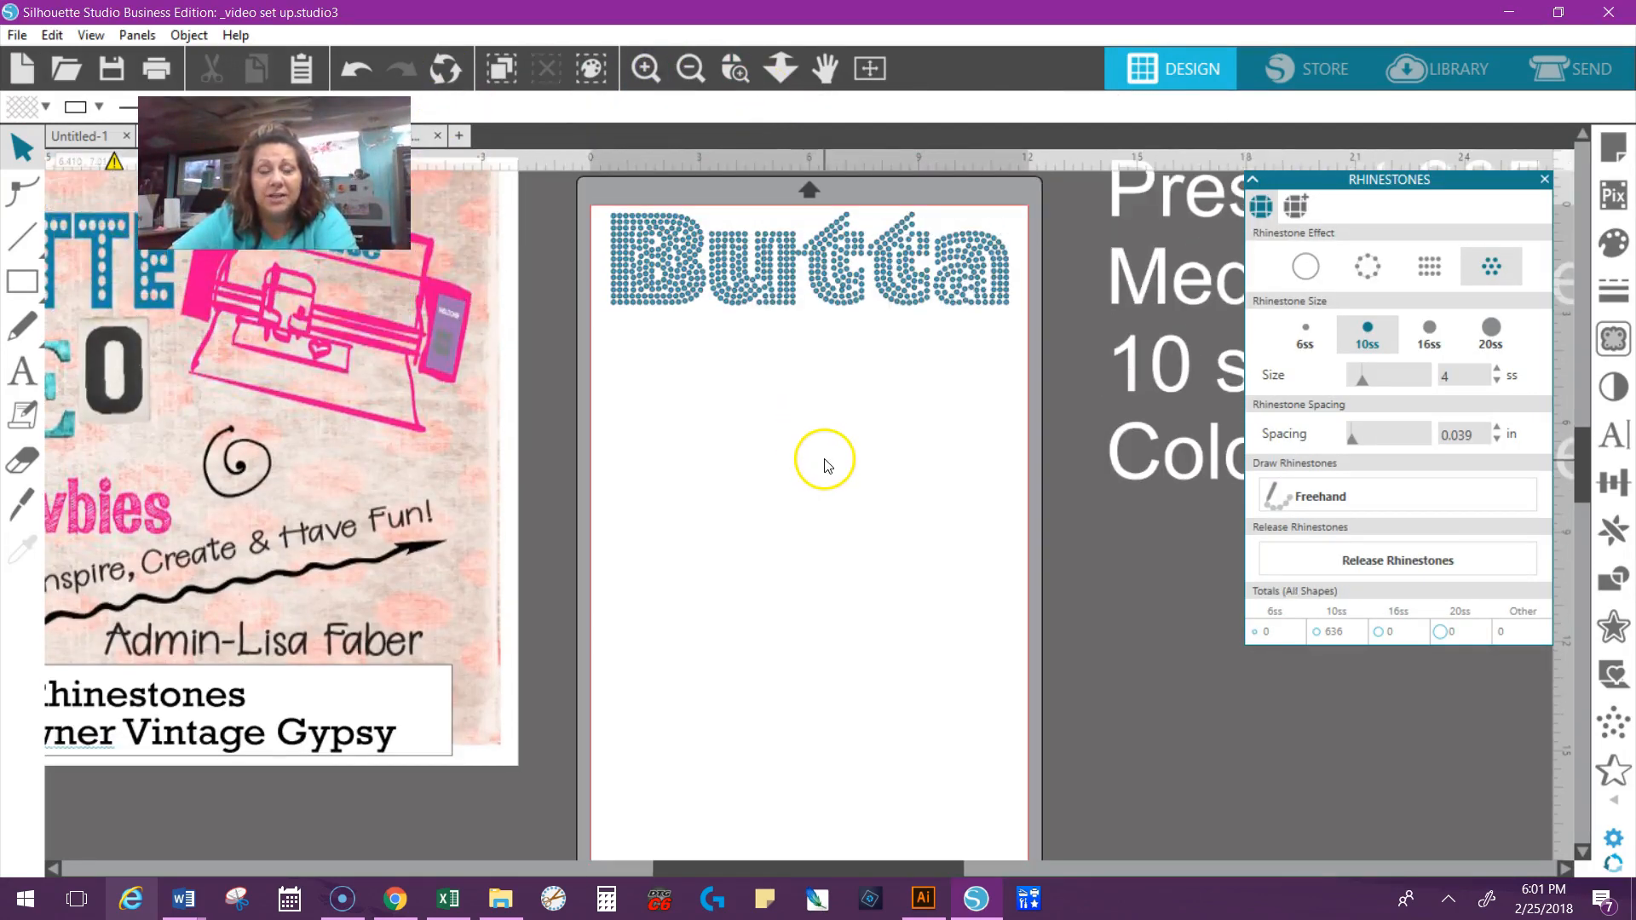
Step: Search the library for "rhine" in place of the previous search term
click(1464, 69)
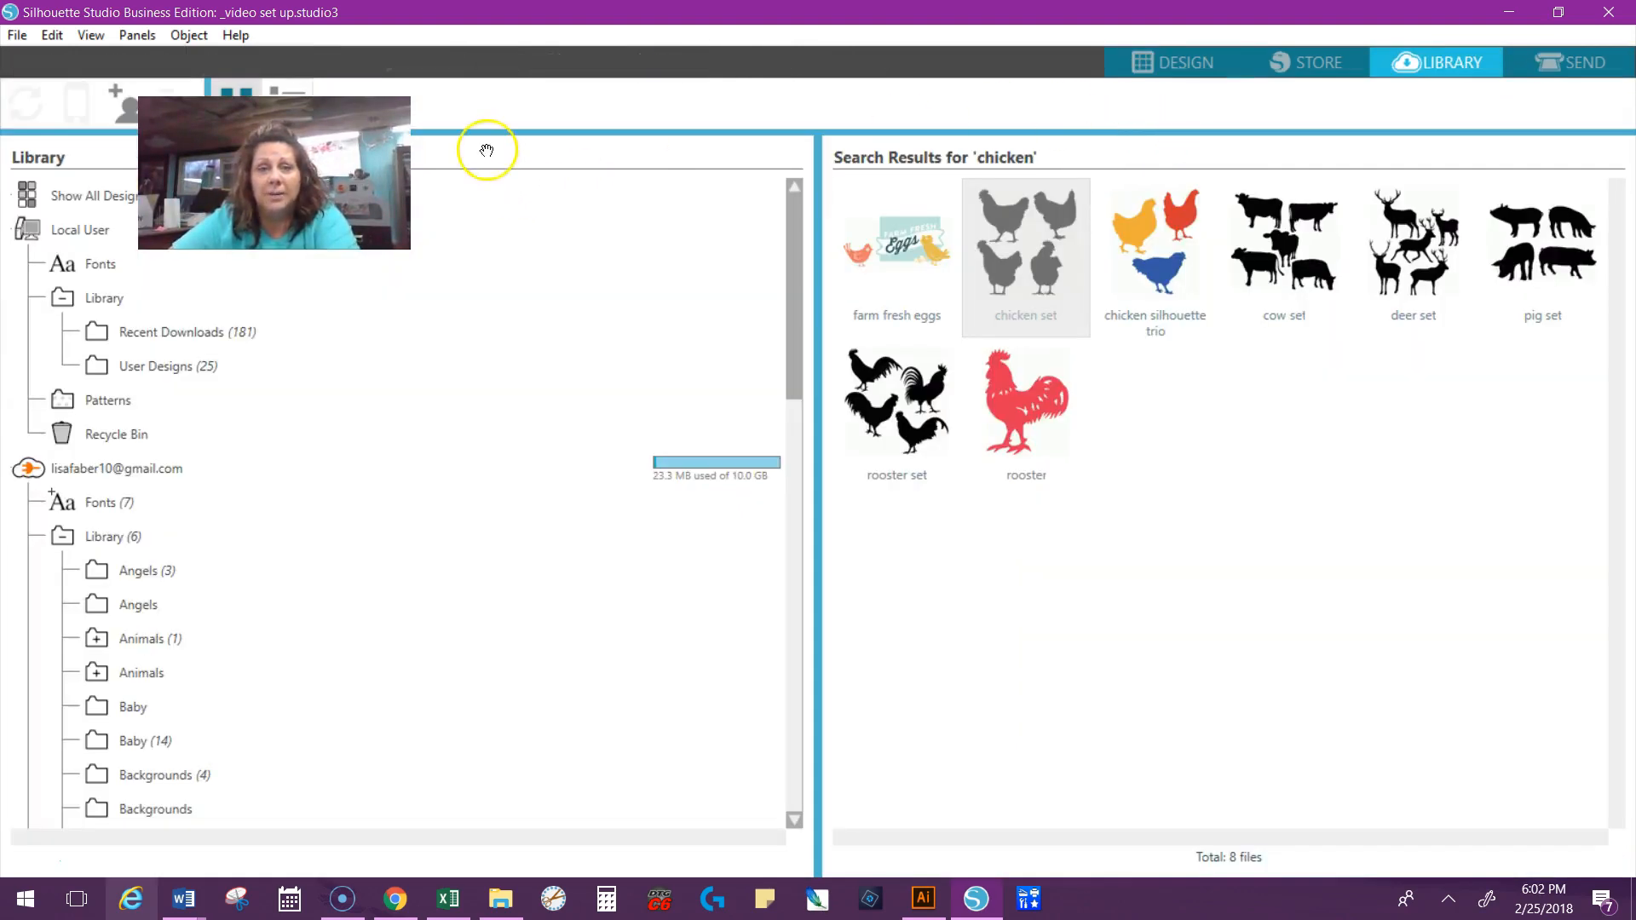
text(rhie)
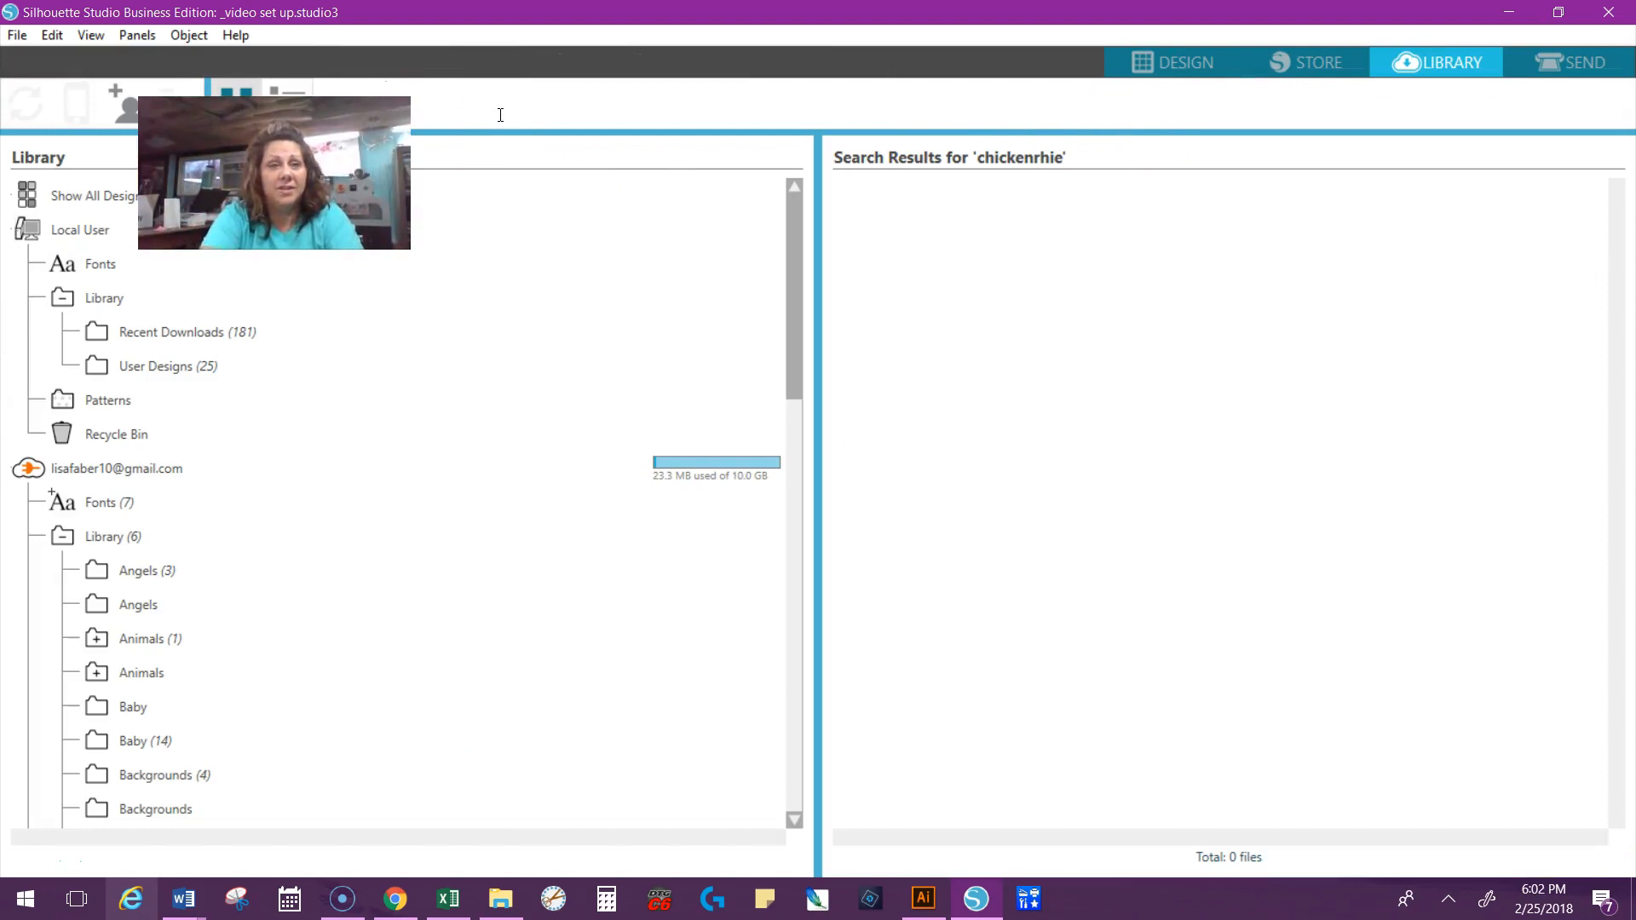
key(BackSpace)
key(BackSpace)
key(BackSpace)
key(BackSpace)
key(BackSpace)
key(BackSpace)
key(BackSpace)
key(BackSpace)
key(BackSpace)
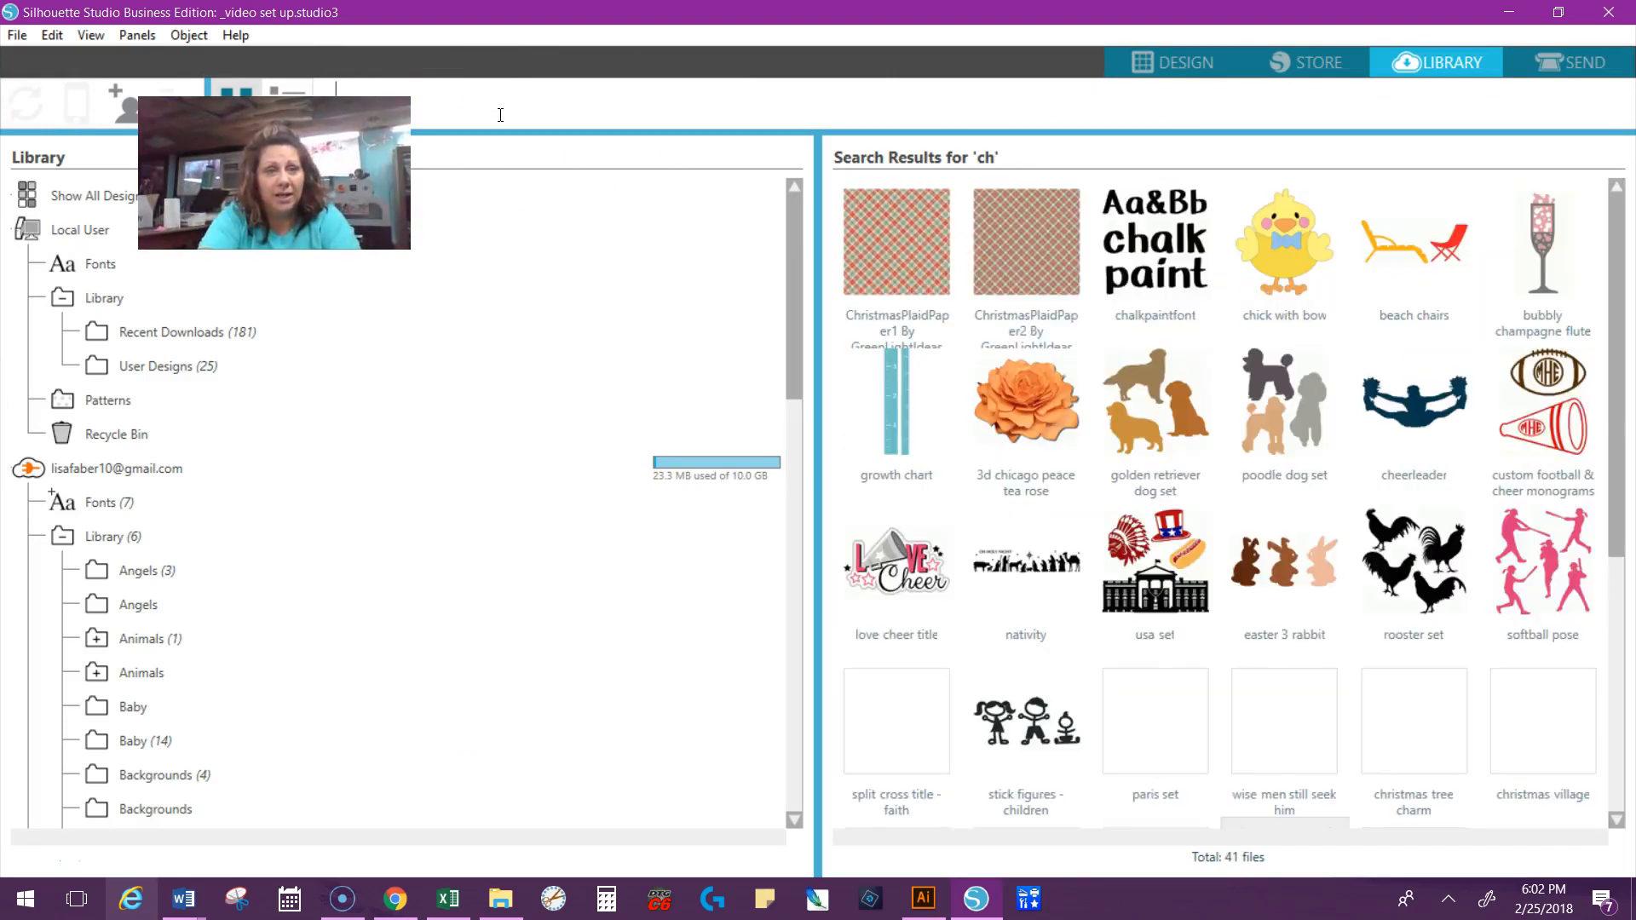
key(BackSpace)
text(rhine)
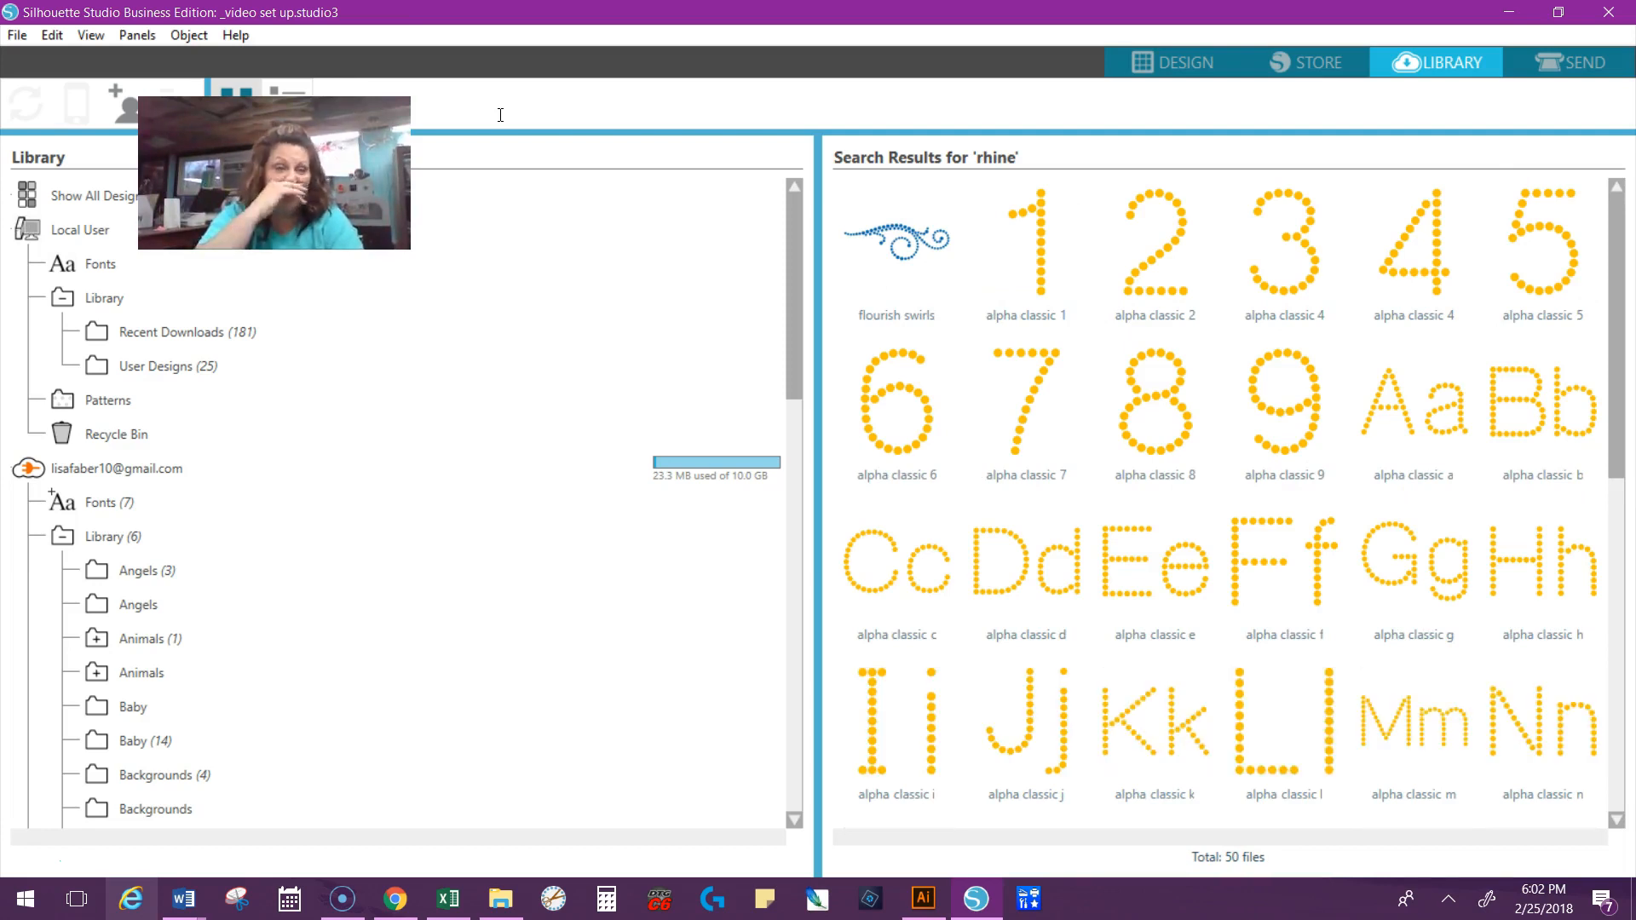
Step: Search the library for "chic" and place the chicken set on the design page below the "Butta" text
key(BackSpace)
key(BackSpace)
key(BackSpace)
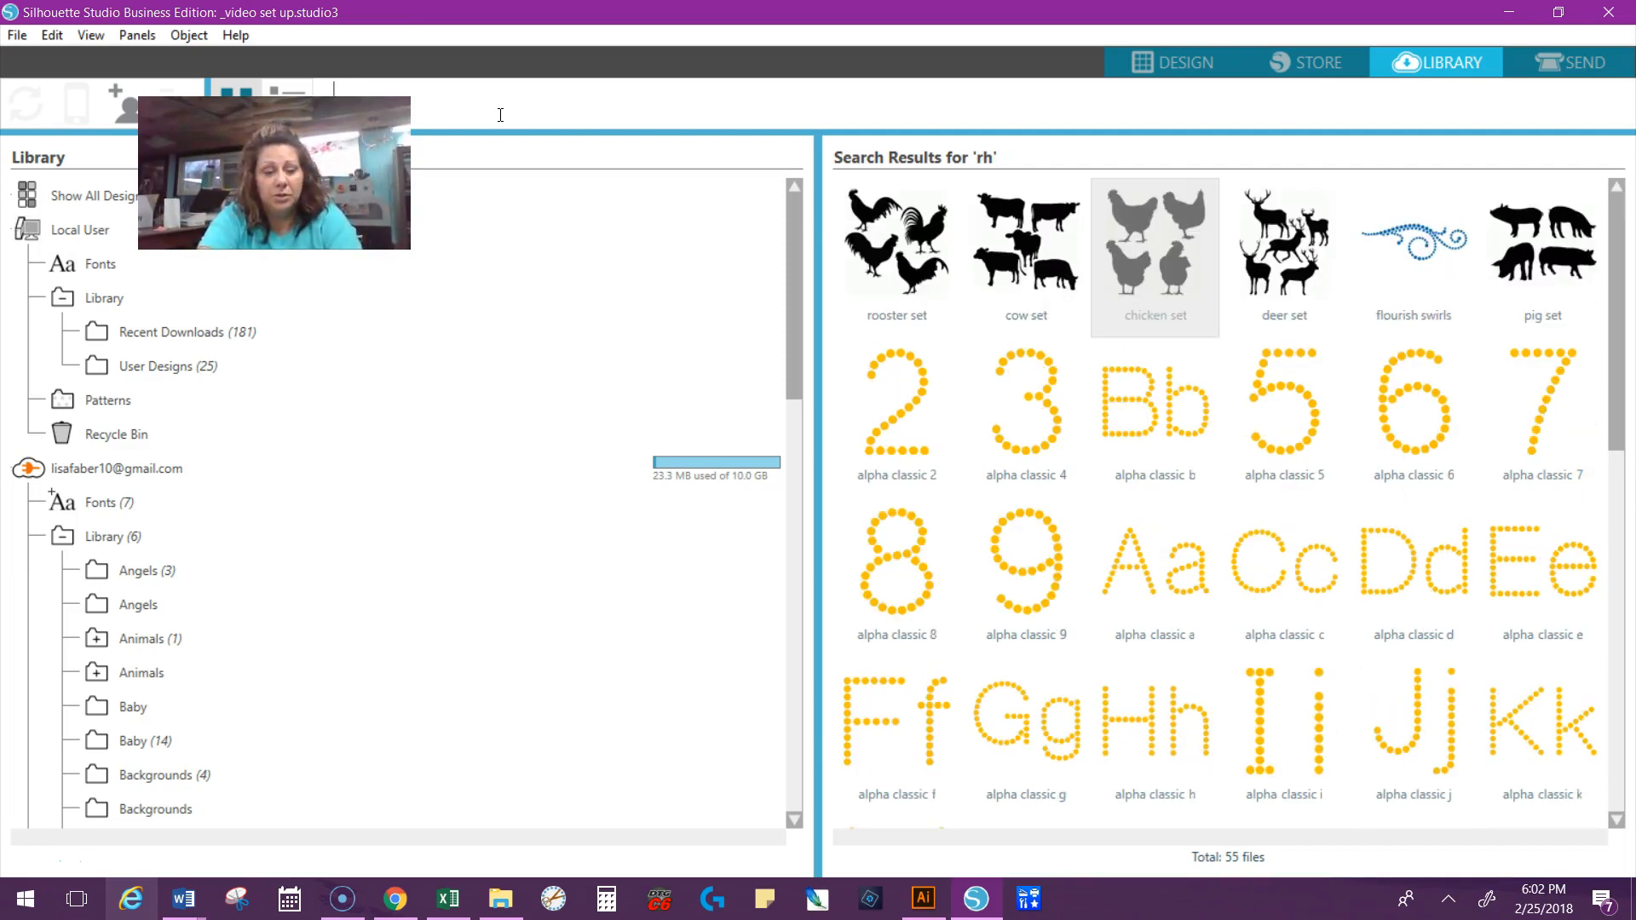
key(BackSpace)
key(BackSpace)
text(chic)
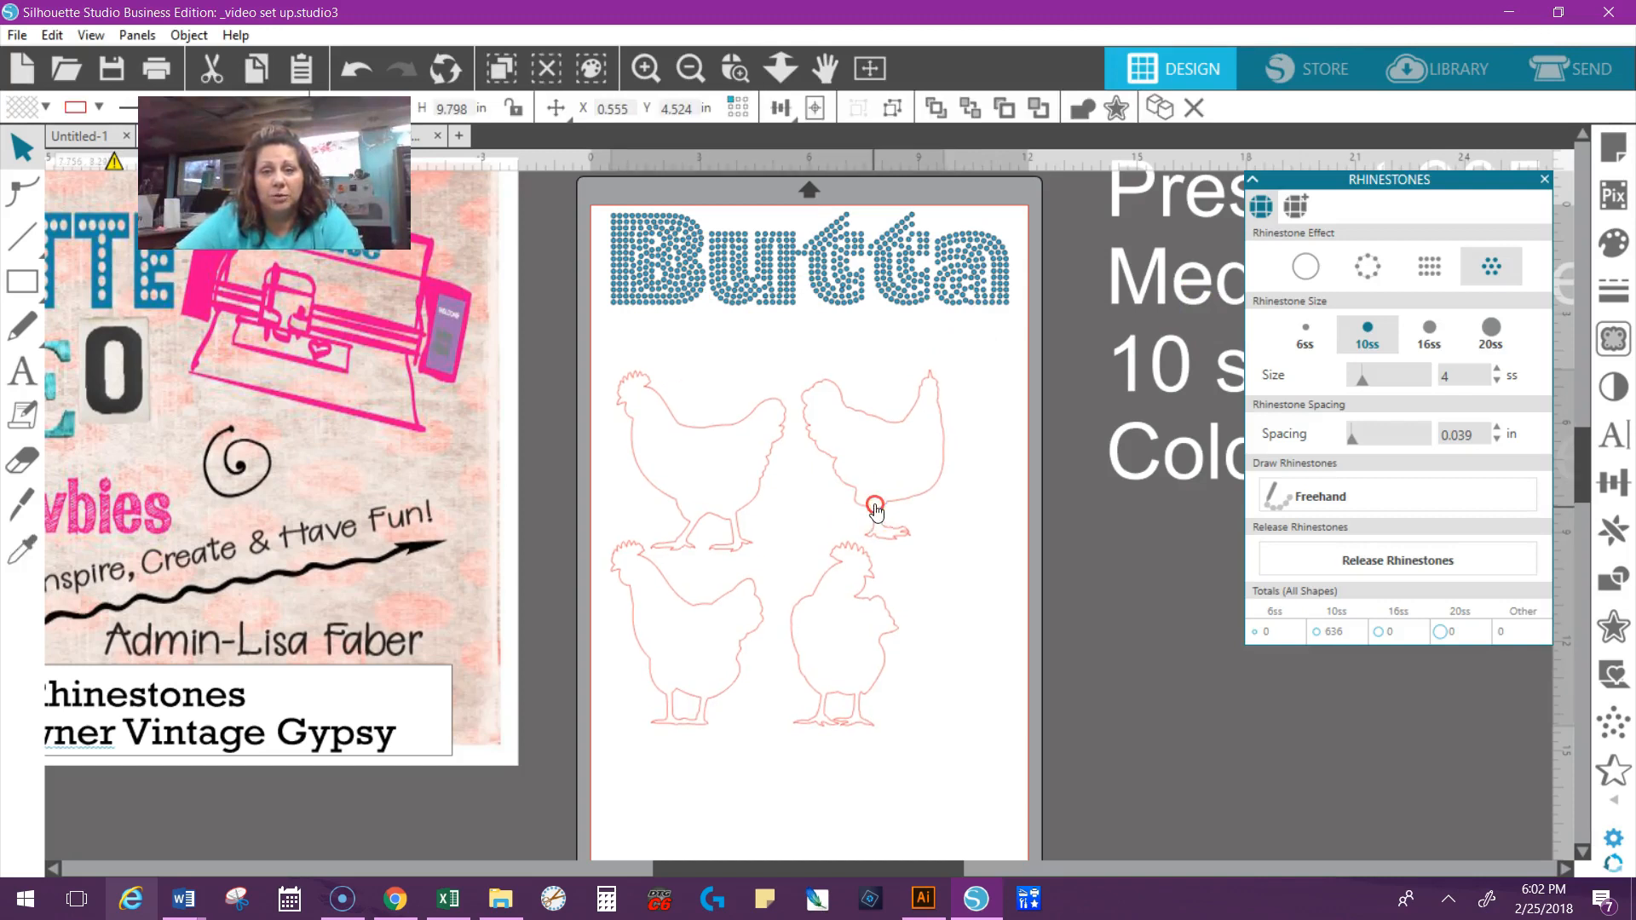
Step: Ungroup the chicken set and delete three of the chickens, keeping only the upper-left one under the "Butta" text
right_click(878, 511)
click(946, 530)
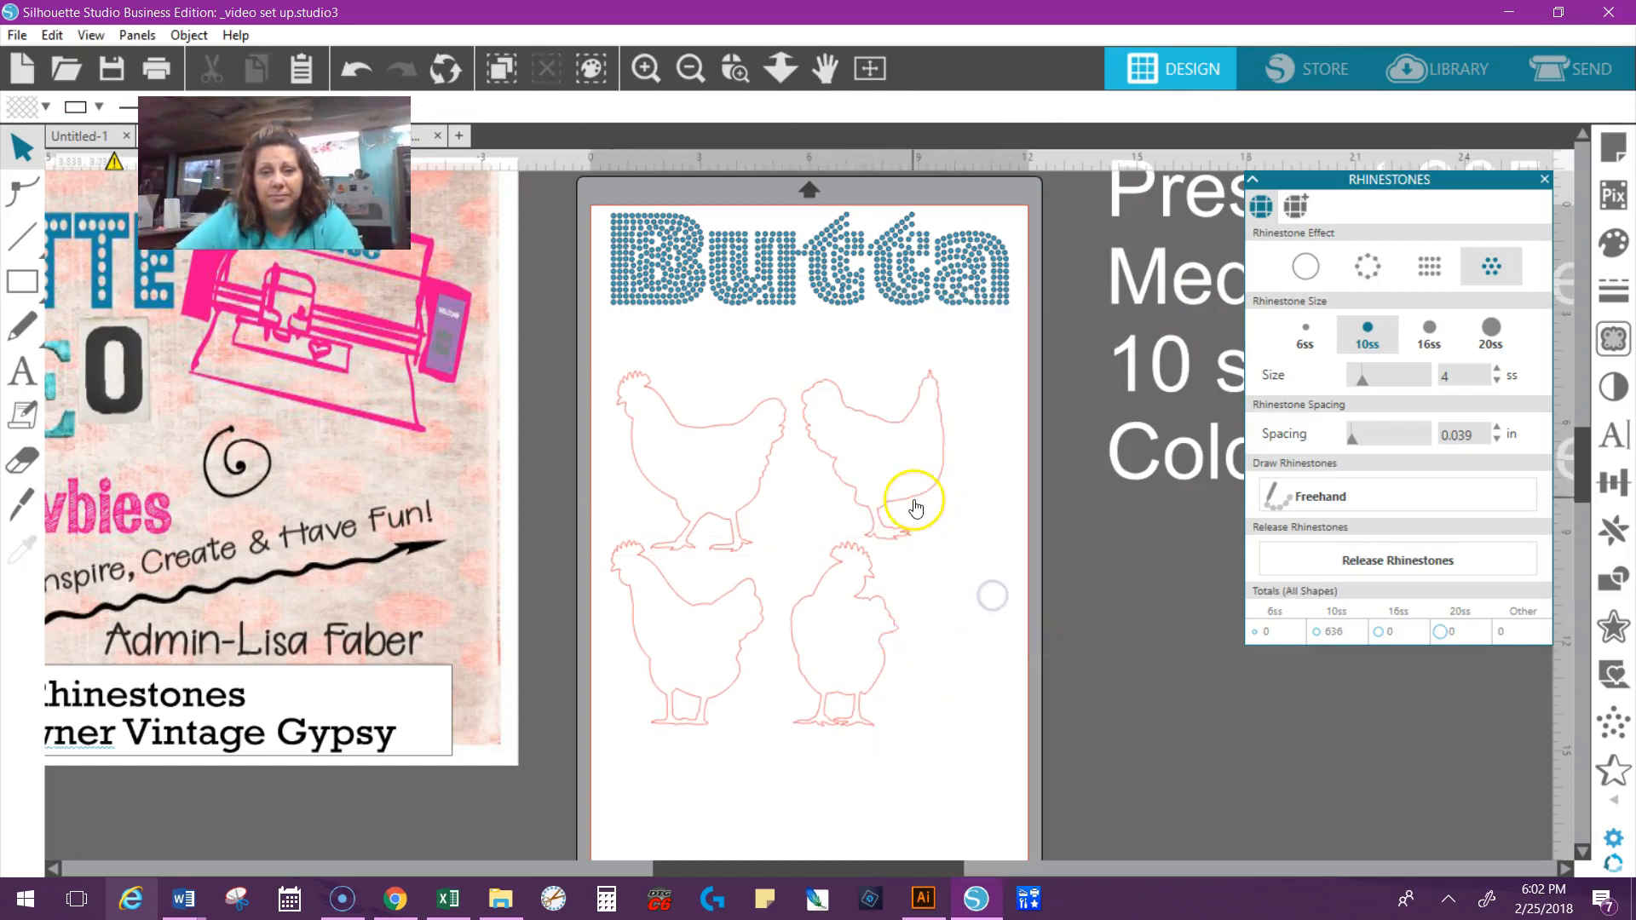
drag(913, 493, 789, 715)
click(964, 634)
drag(964, 634, 1001, 508)
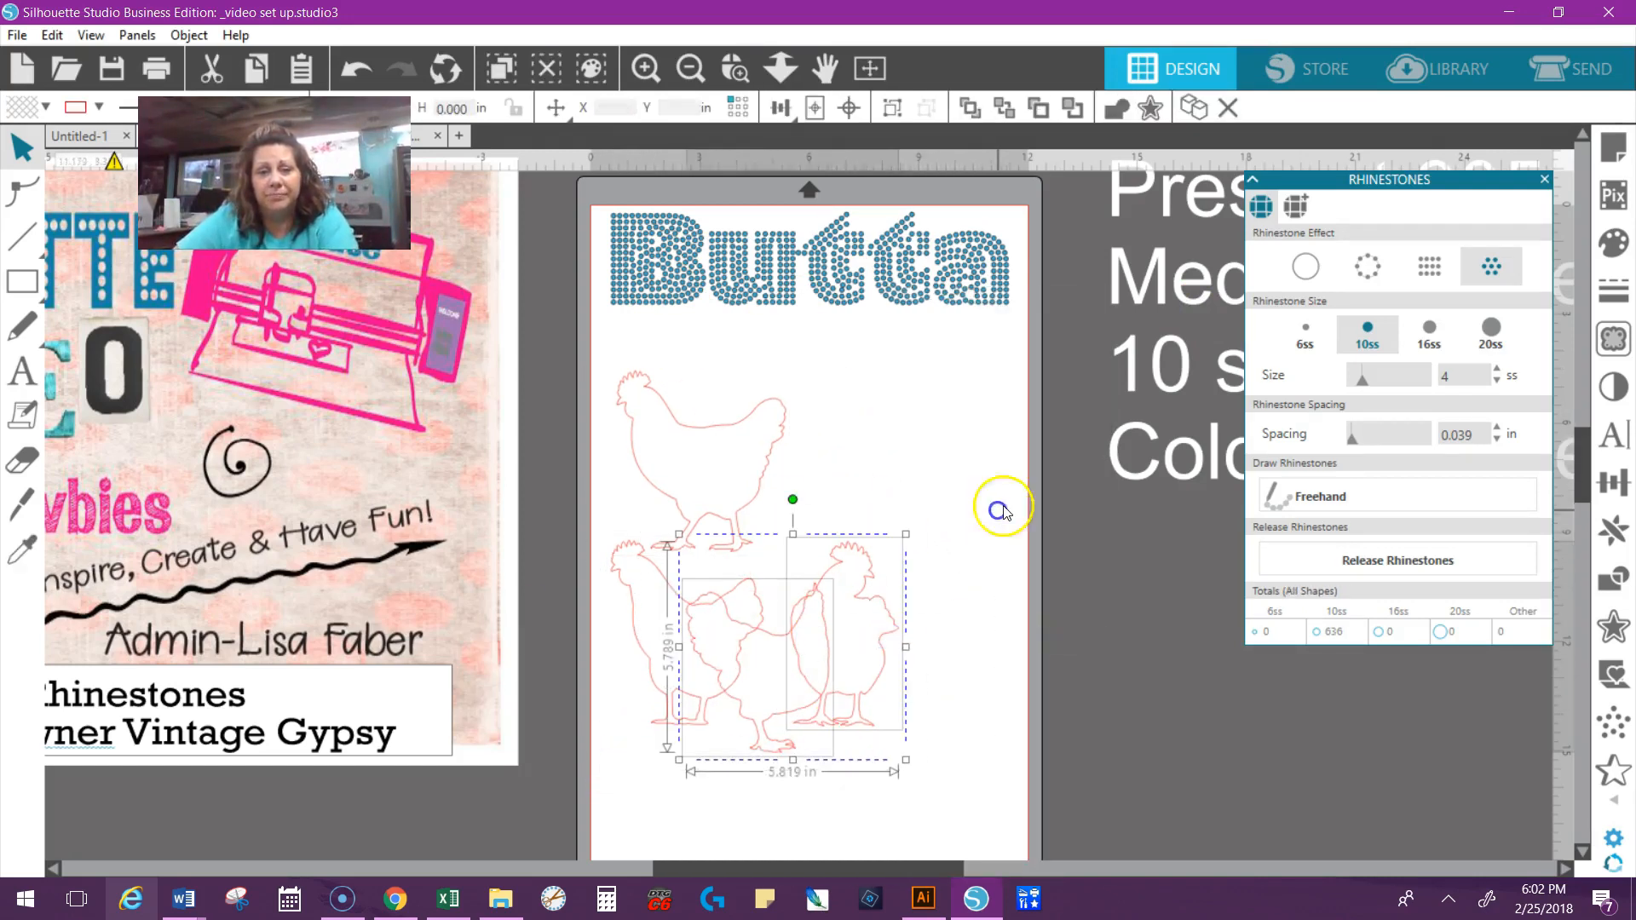
key(Delete)
click(709, 606)
key(Delete)
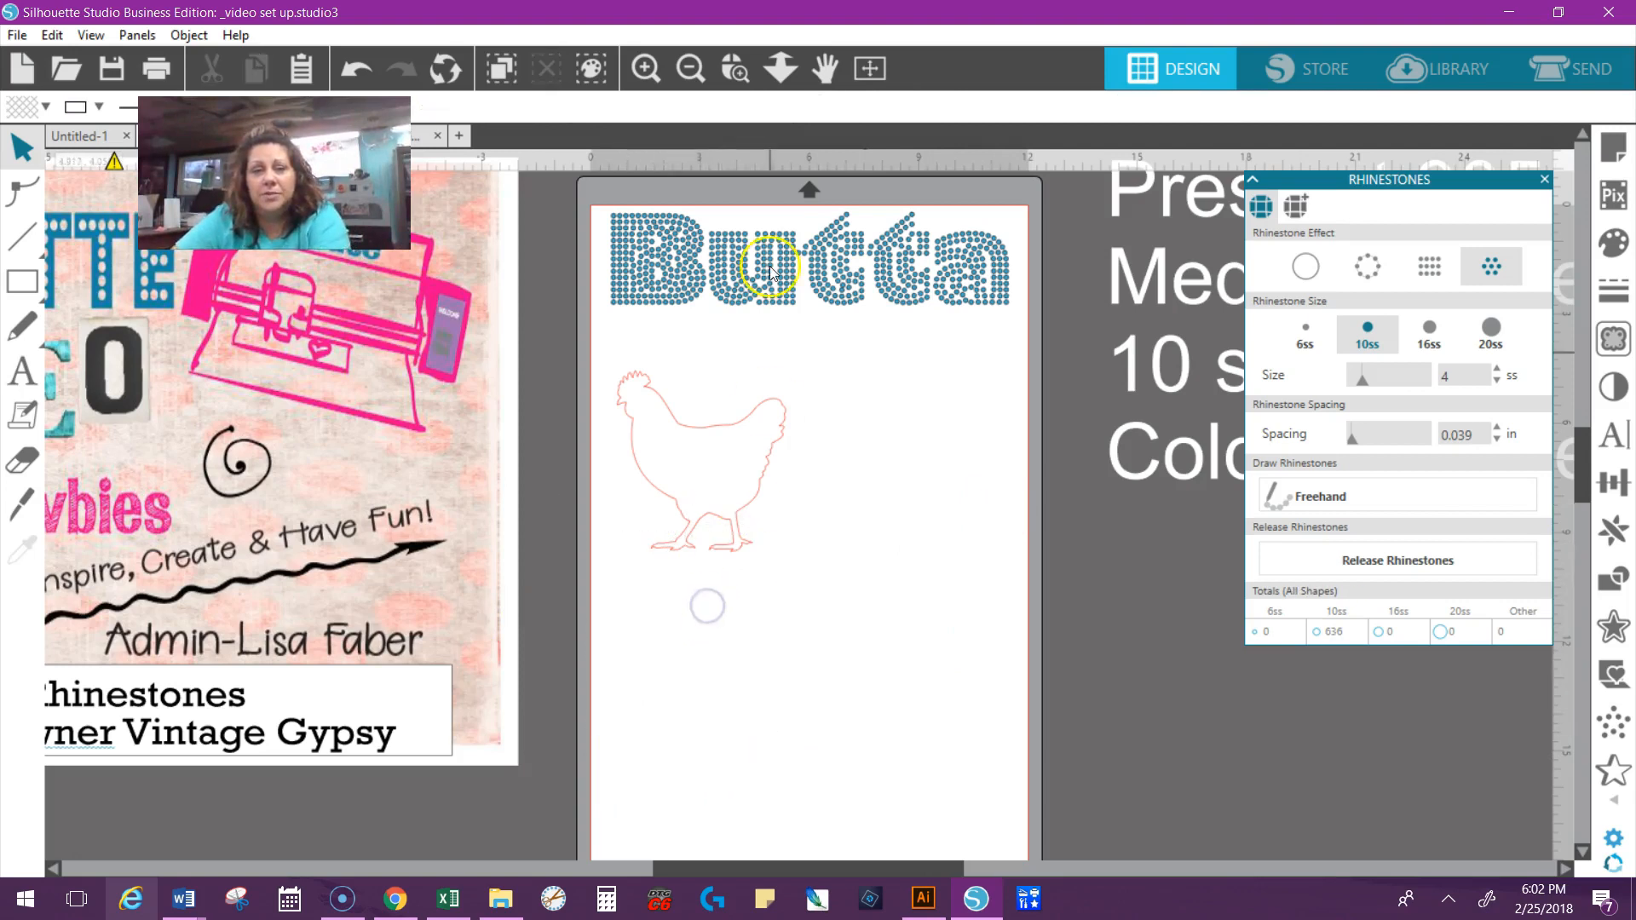
Step: Apply the edge rhinestone effect to the chicken's outline and set the stone size to 6ss
click(734, 70)
click(713, 428)
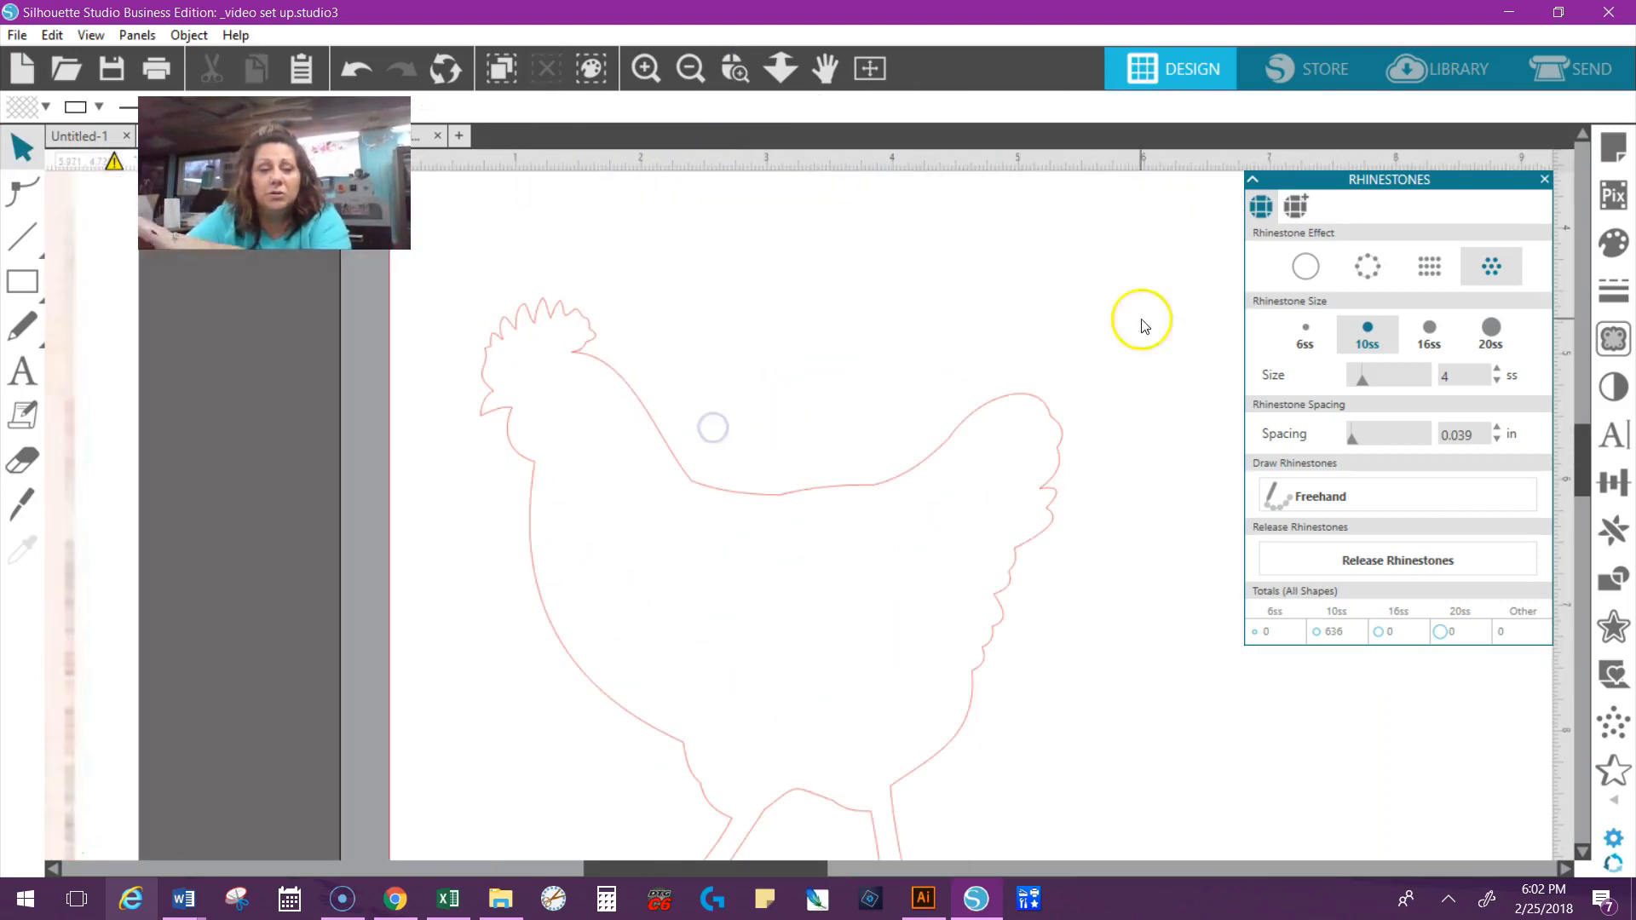
click(1368, 266)
click(836, 486)
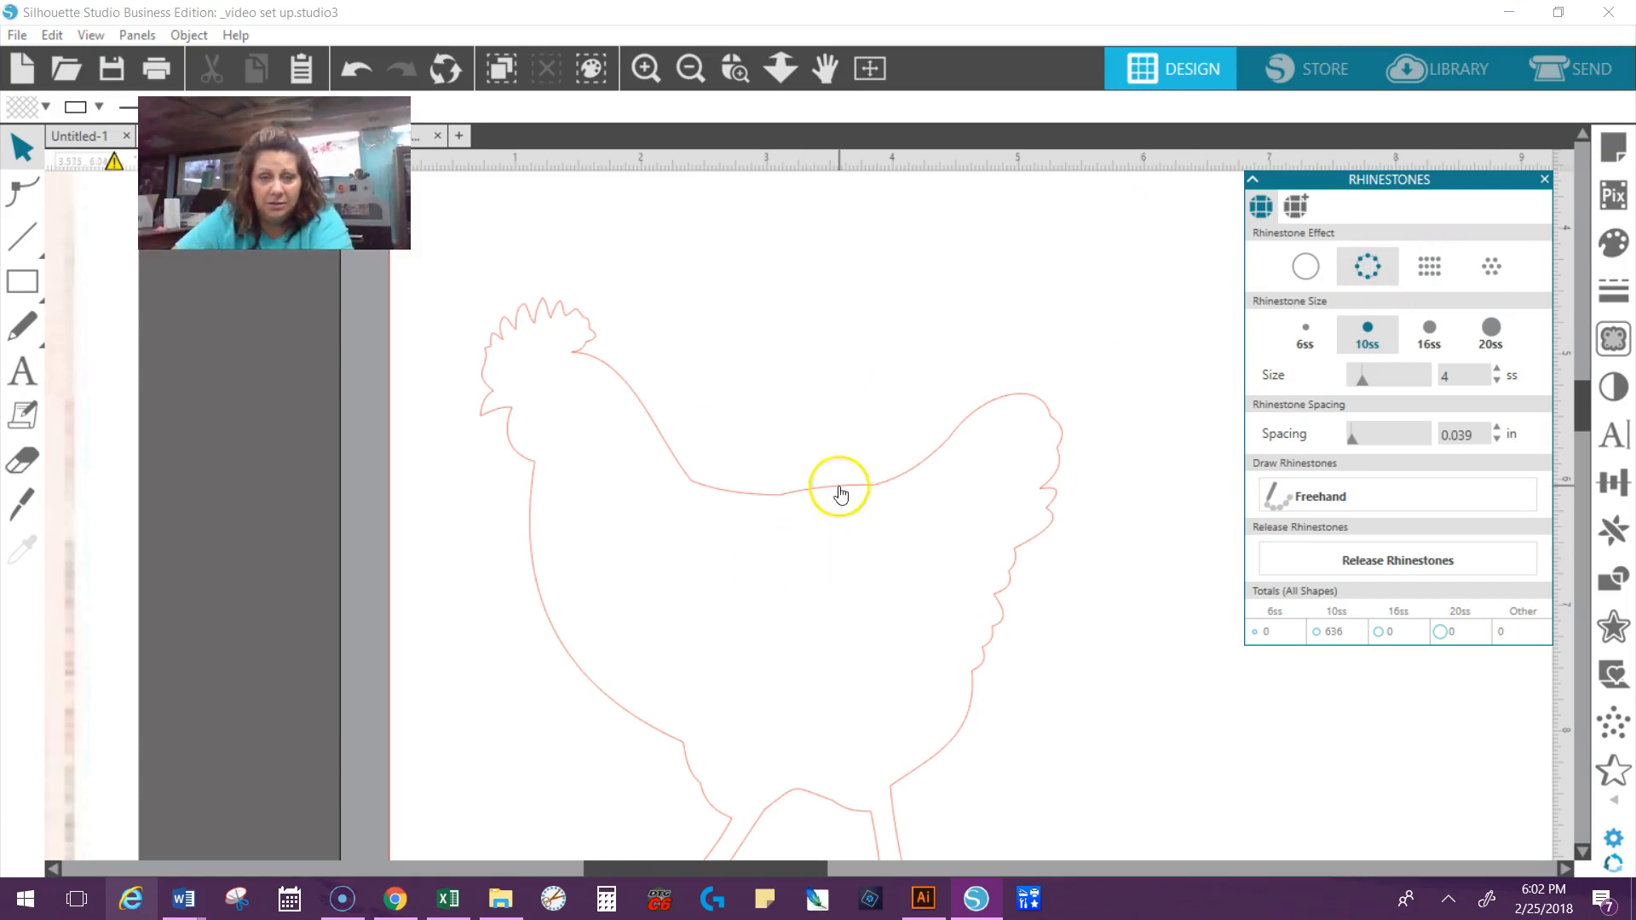
click(1372, 267)
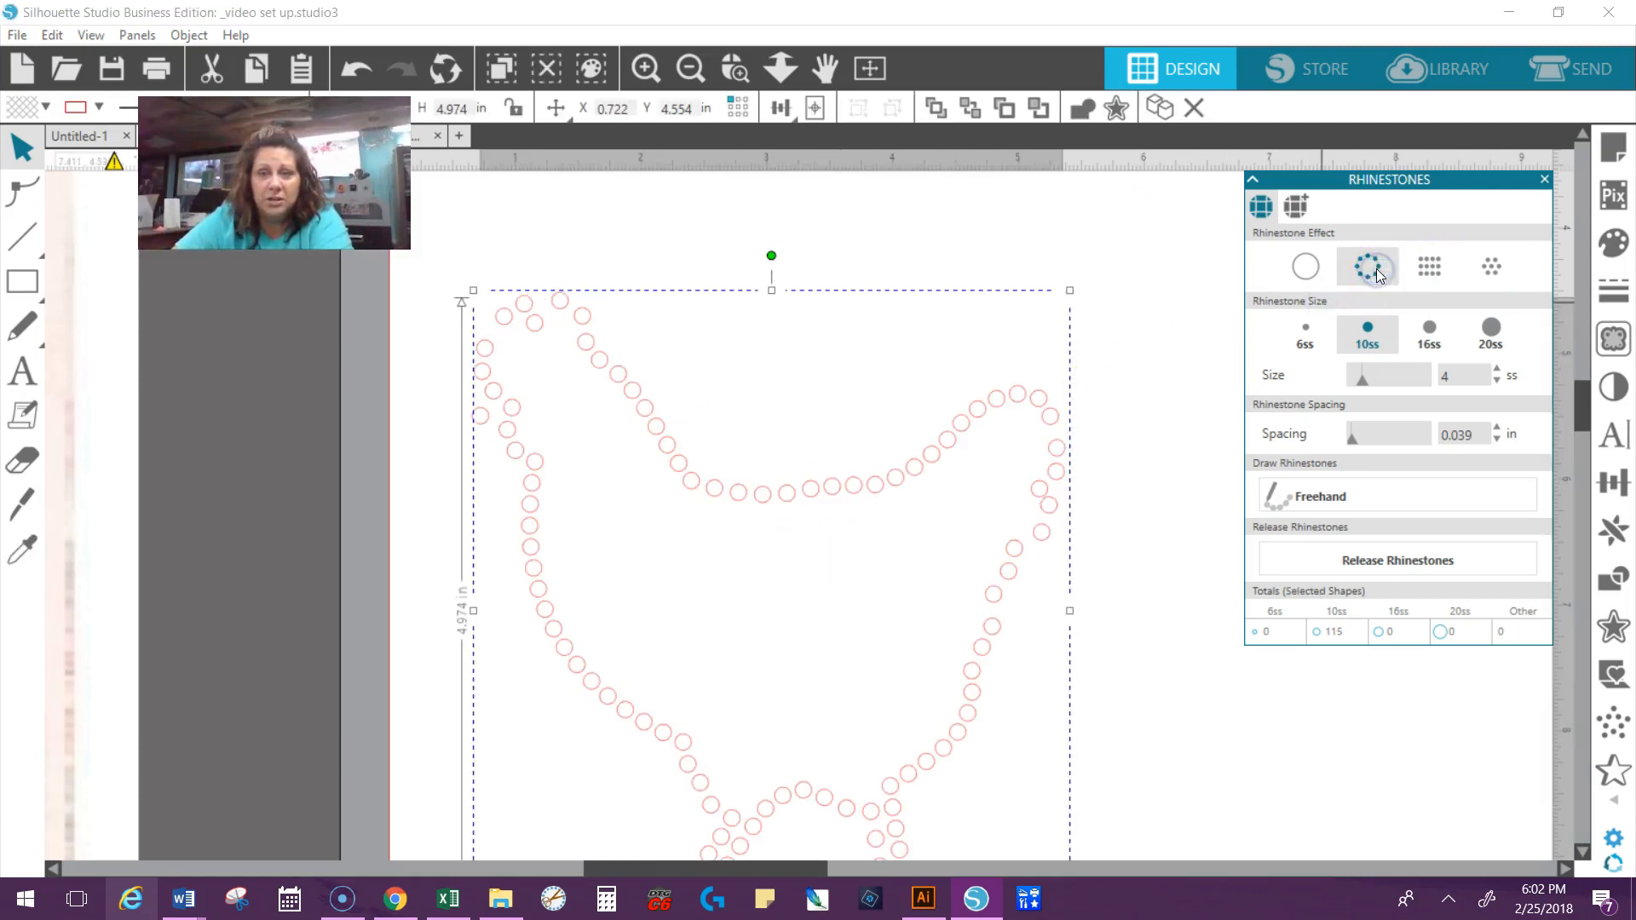
click(1303, 339)
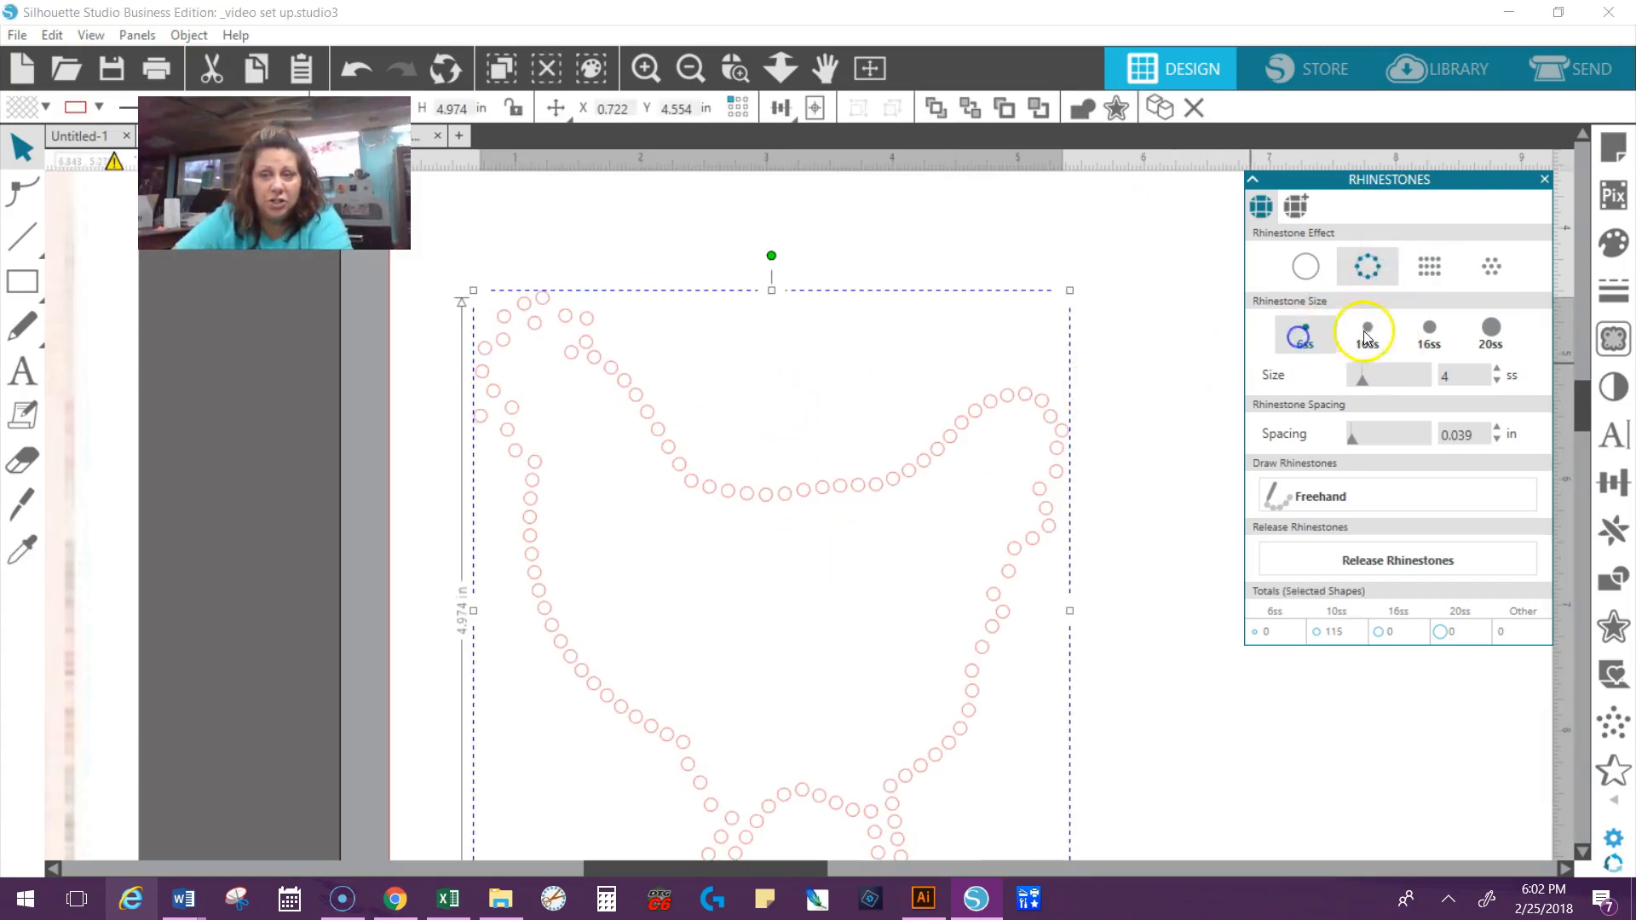
click(1422, 333)
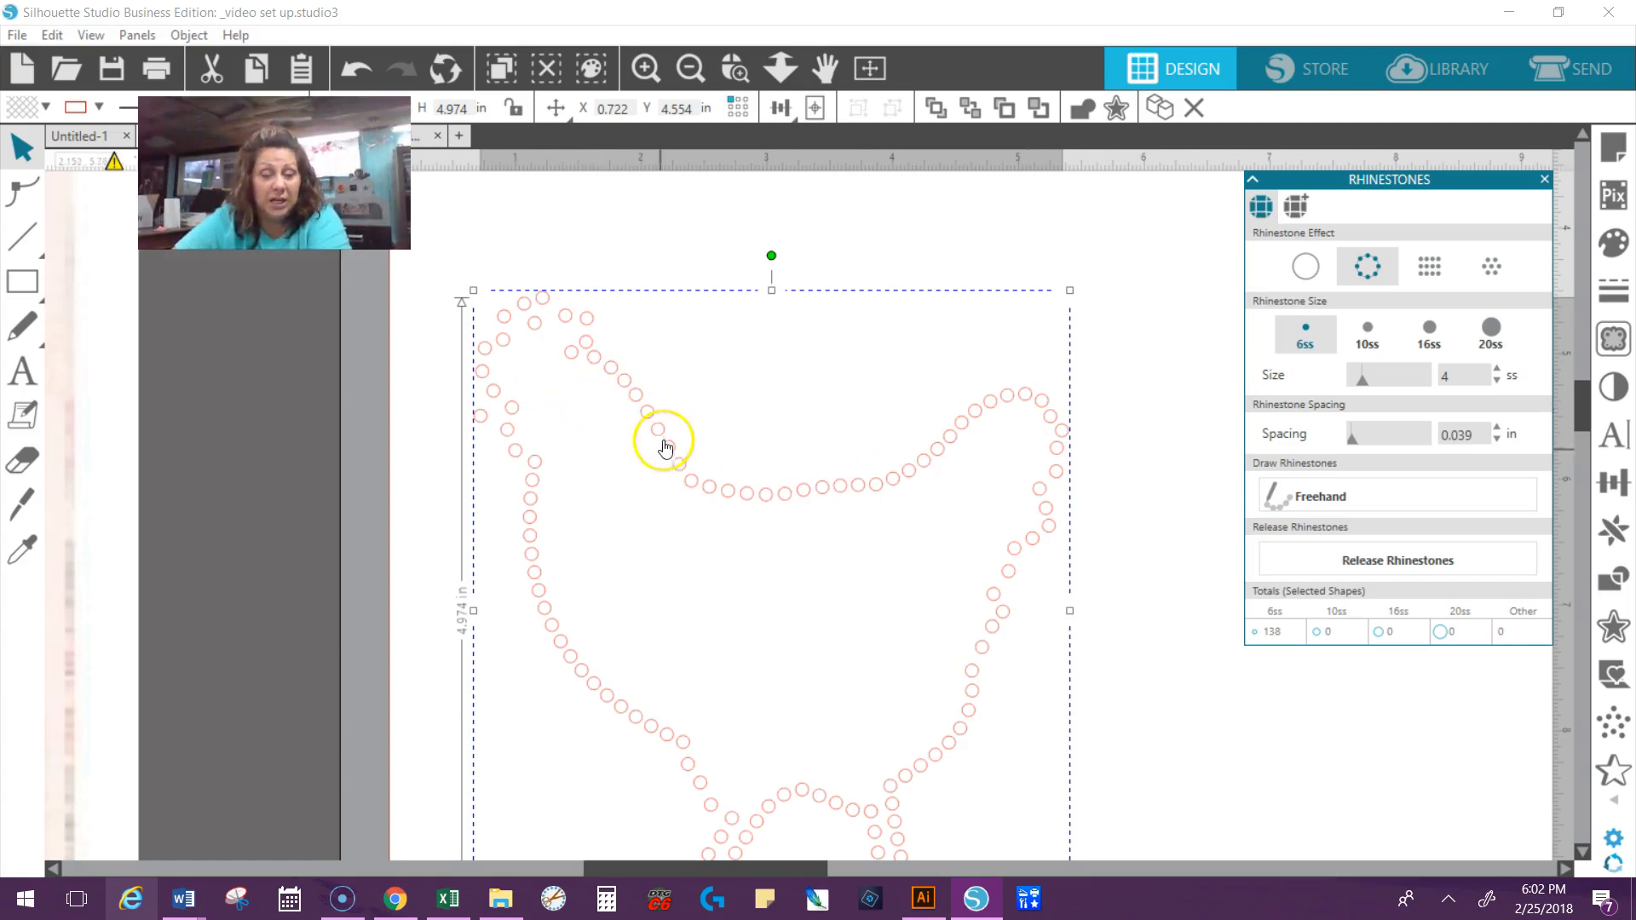
Step: Try the linear rhinestone fill on the chicken and replace it with the radial fill
click(1437, 273)
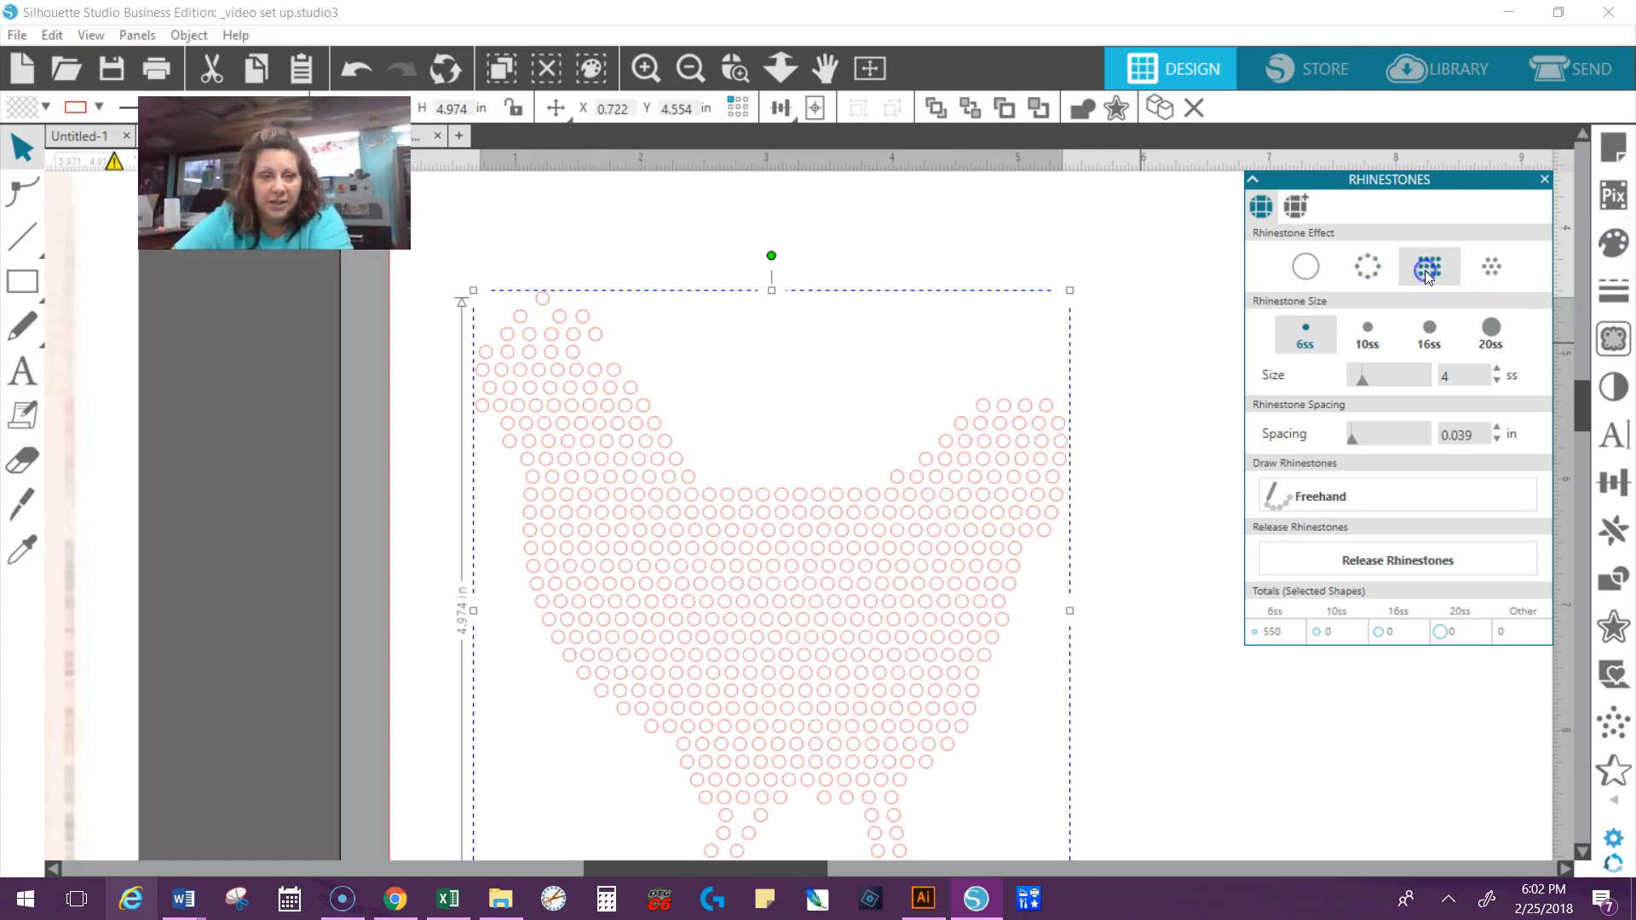
click(1493, 268)
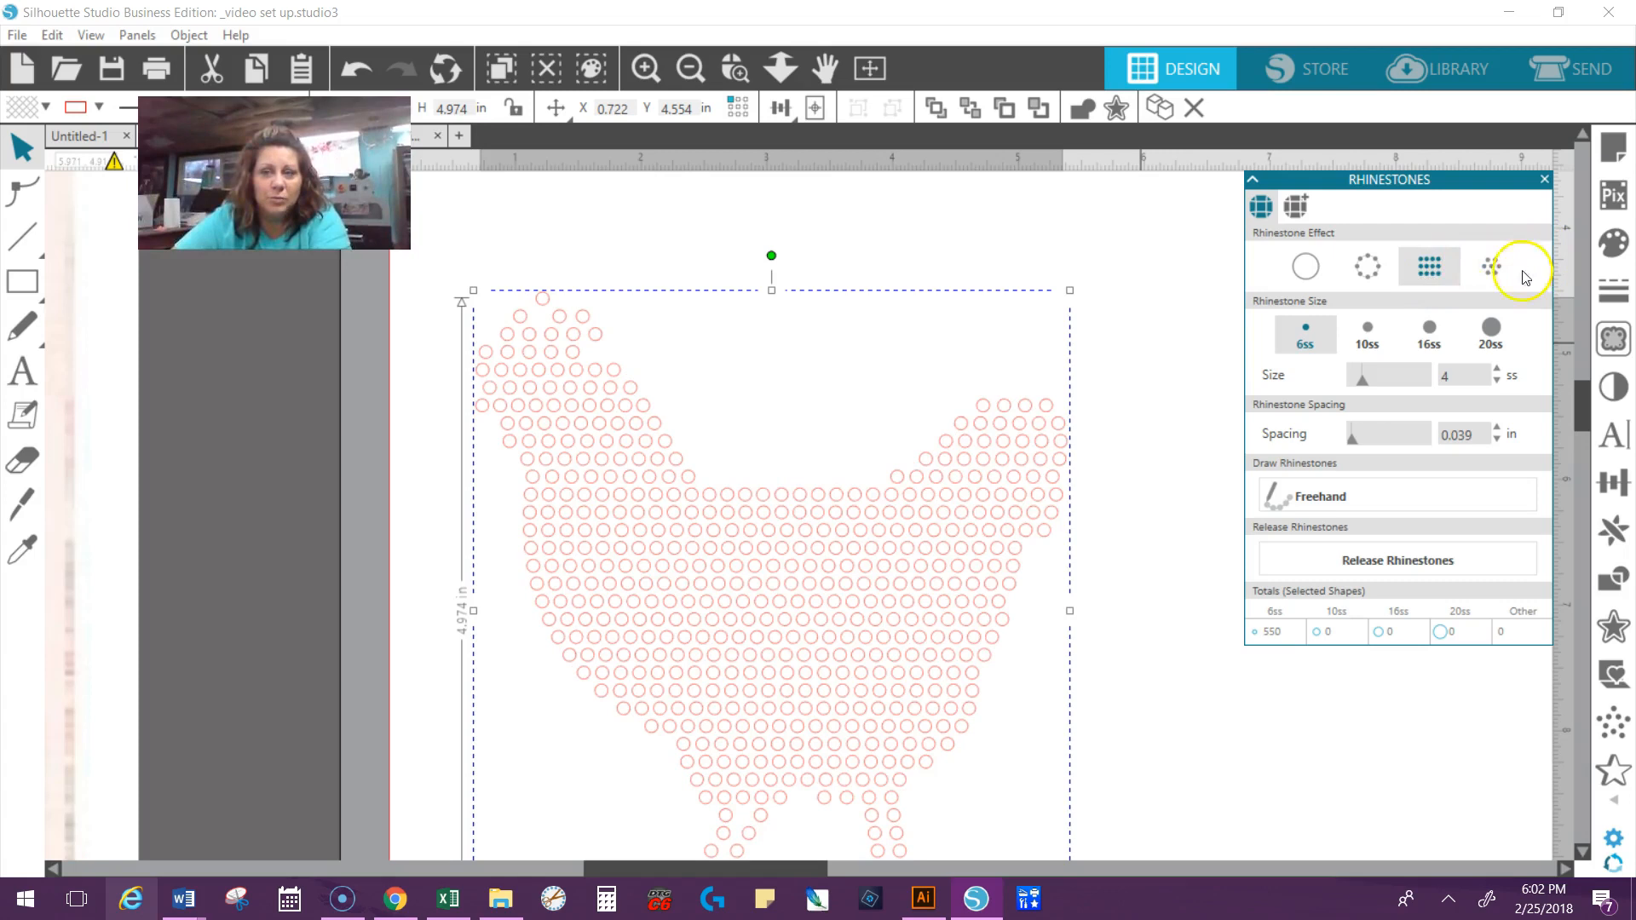
click(1109, 399)
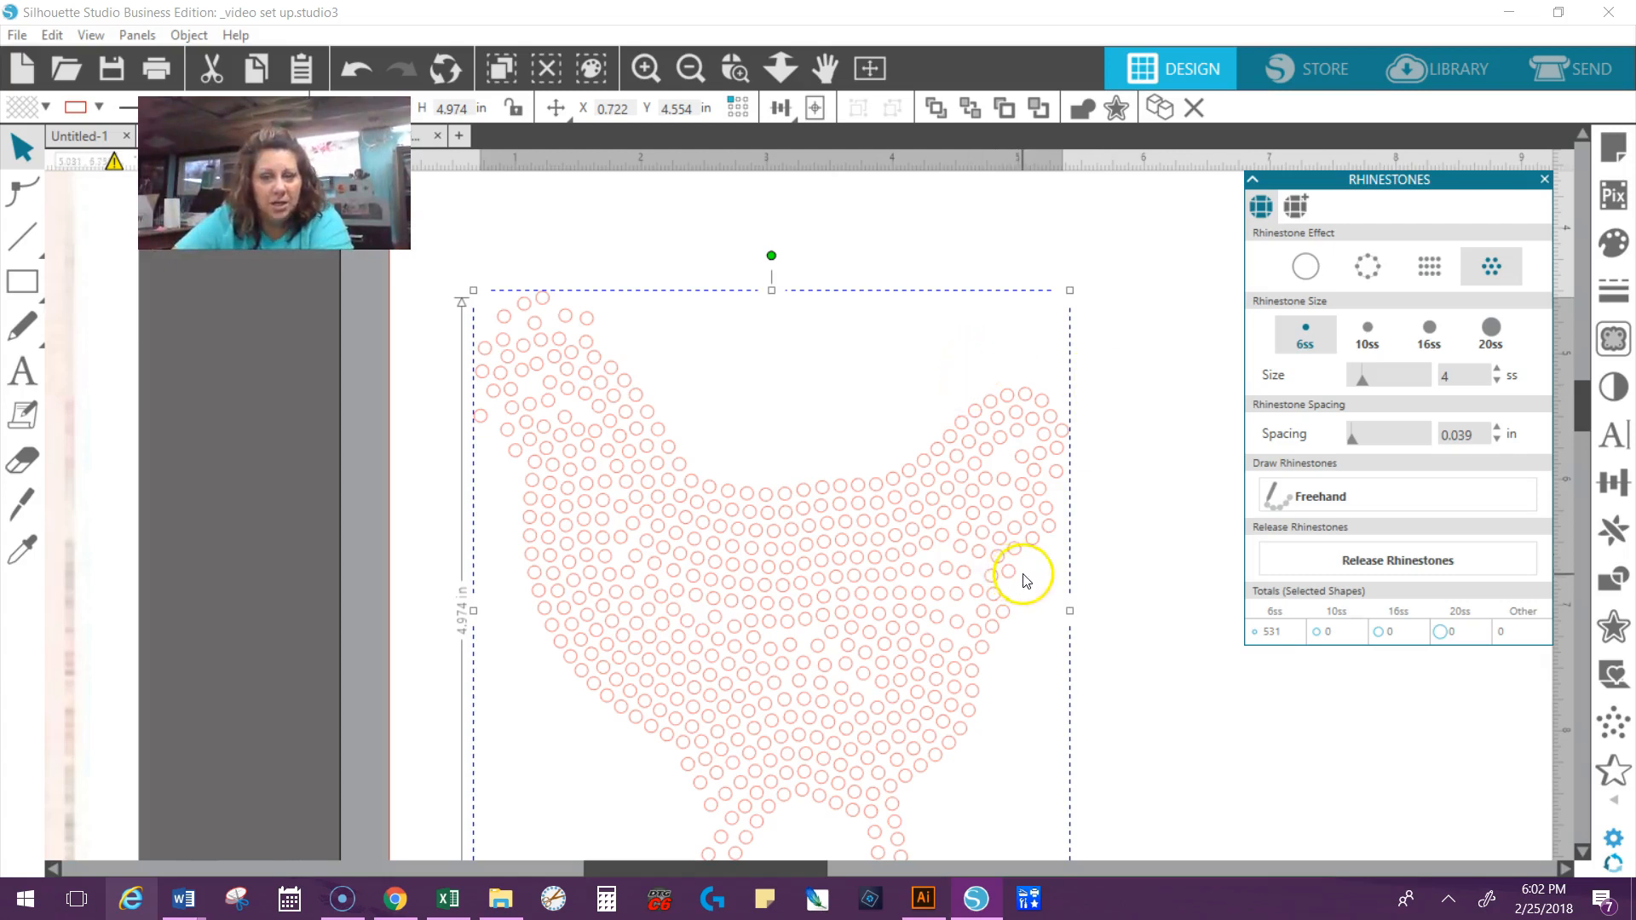
scroll(1031, 570, down, 1)
scroll(1035, 571, down, 1)
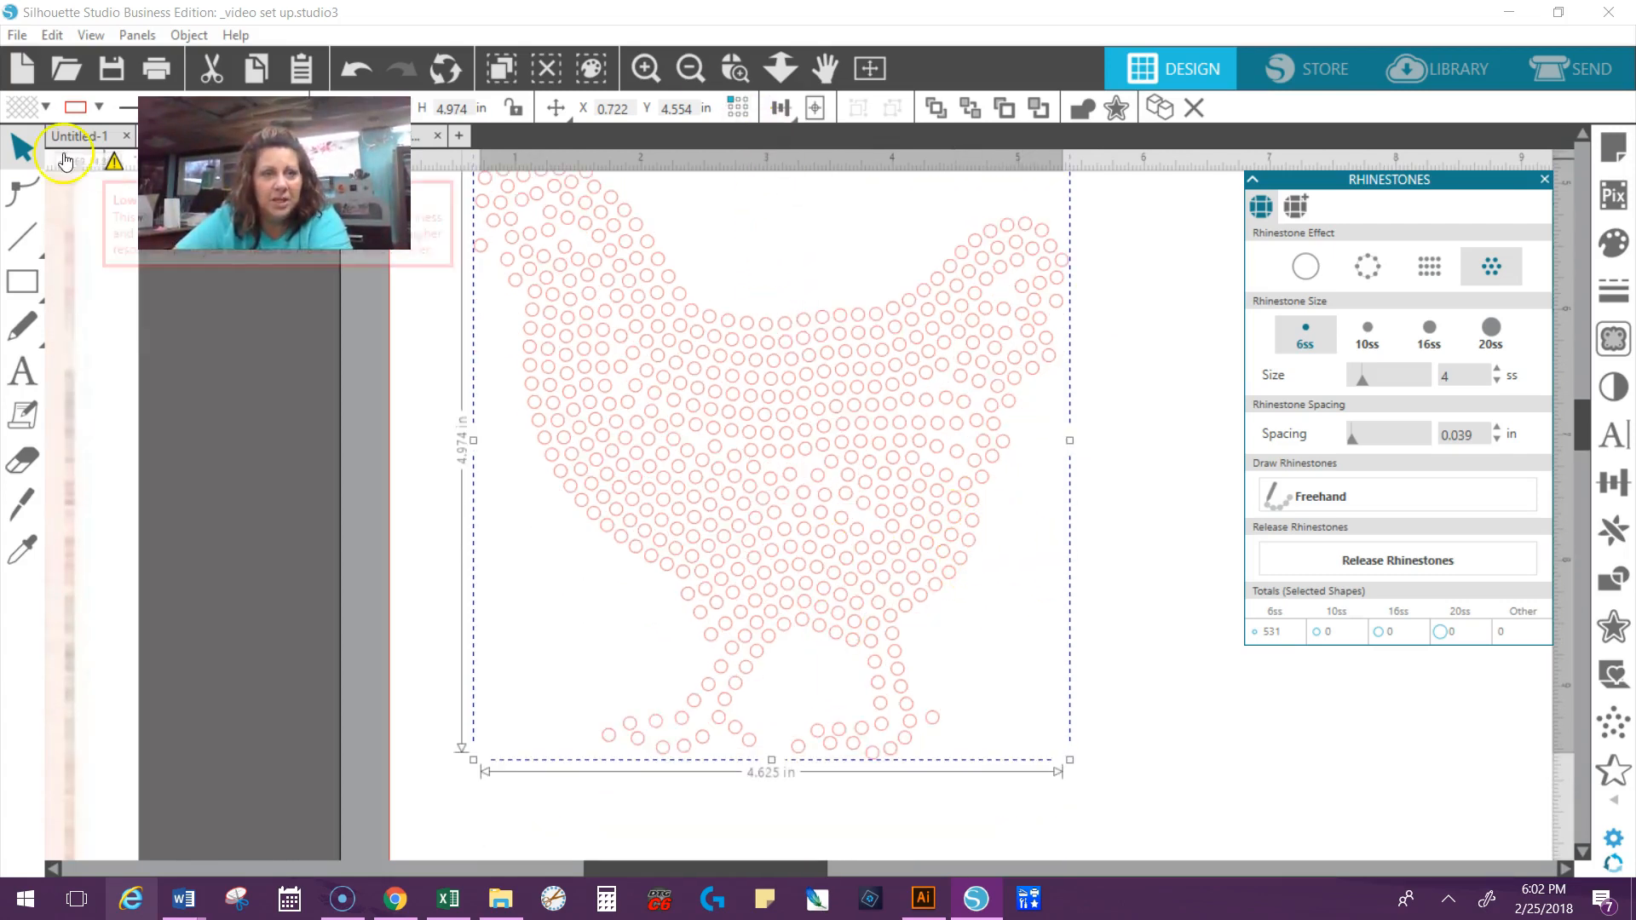
Step: Fill the chicken's rhinestones with light blue and replace their red line colour
click(44, 107)
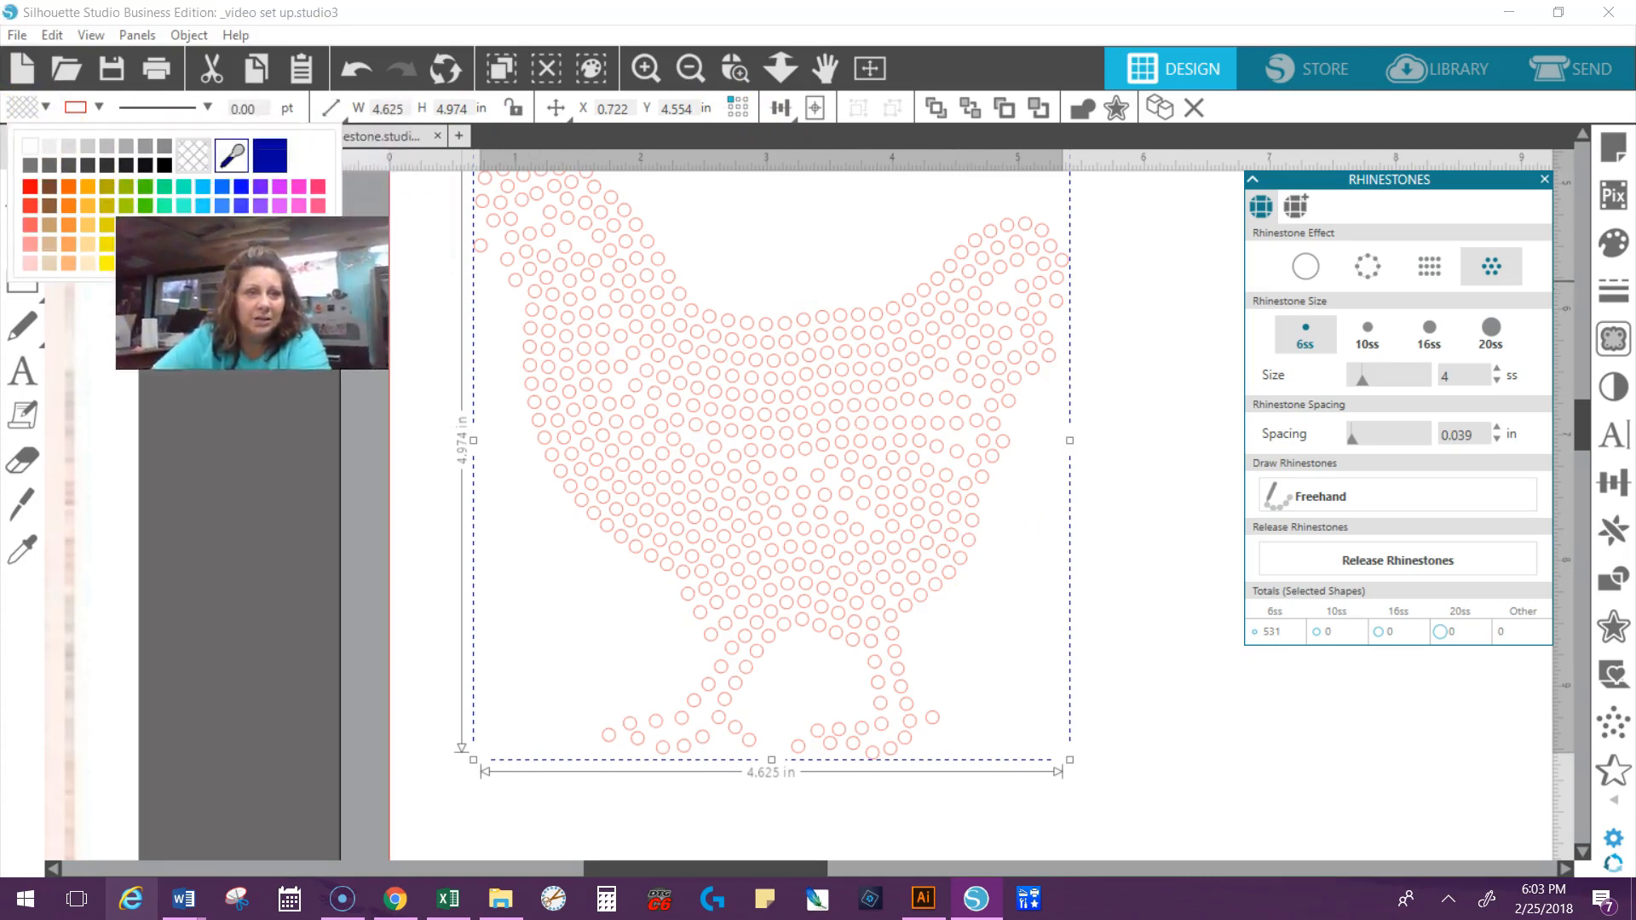
click(224, 186)
click(45, 107)
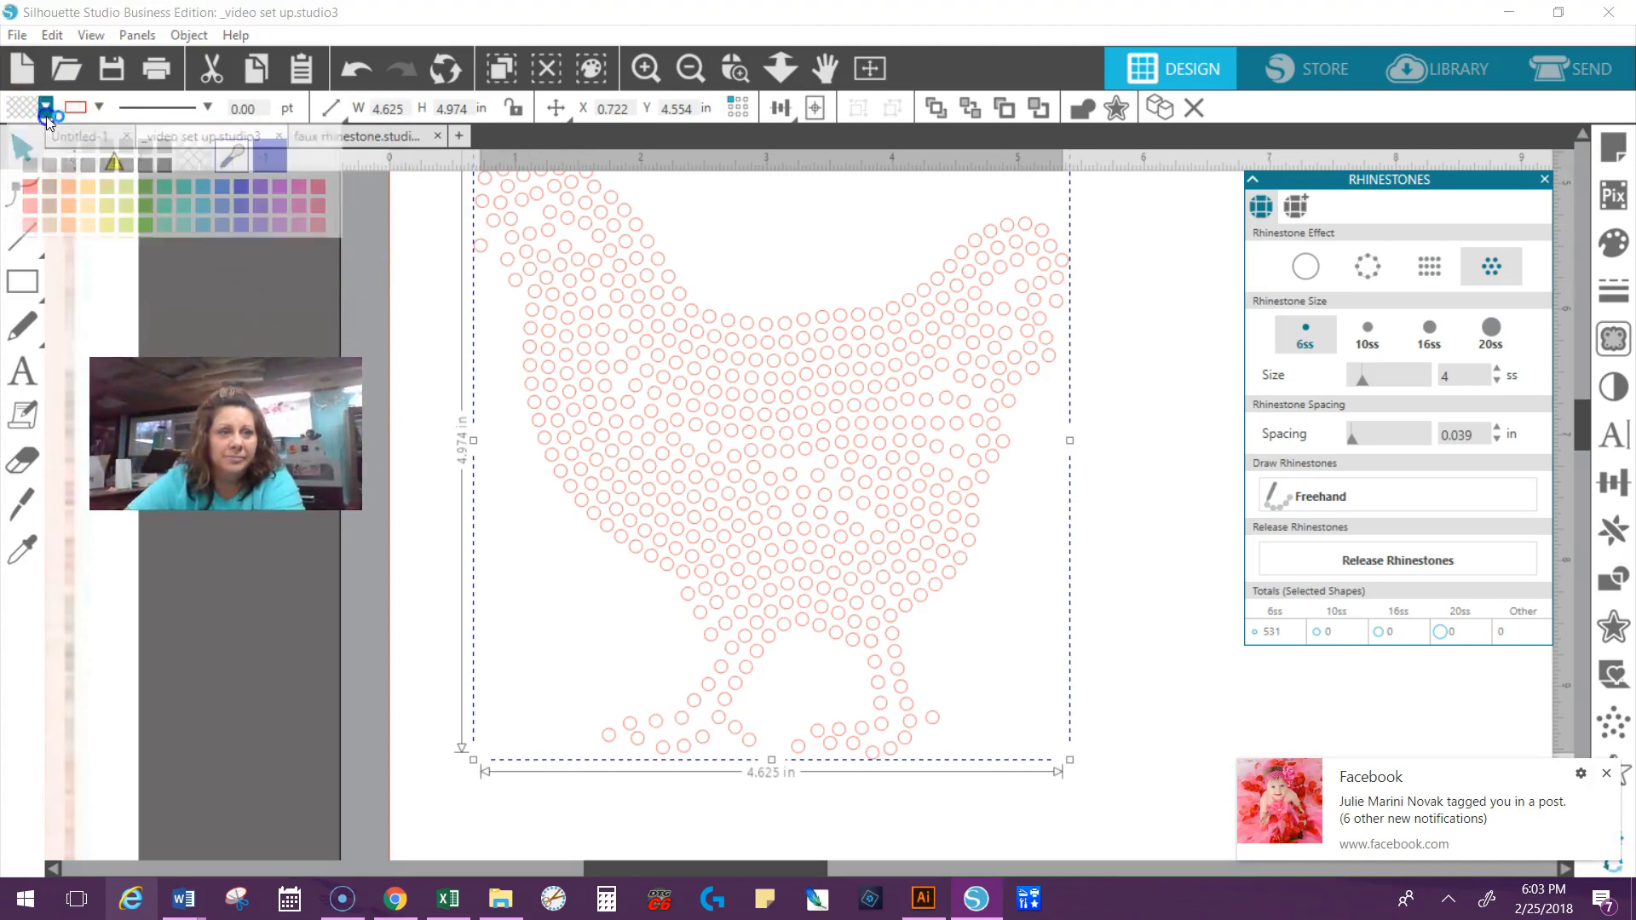
click(201, 187)
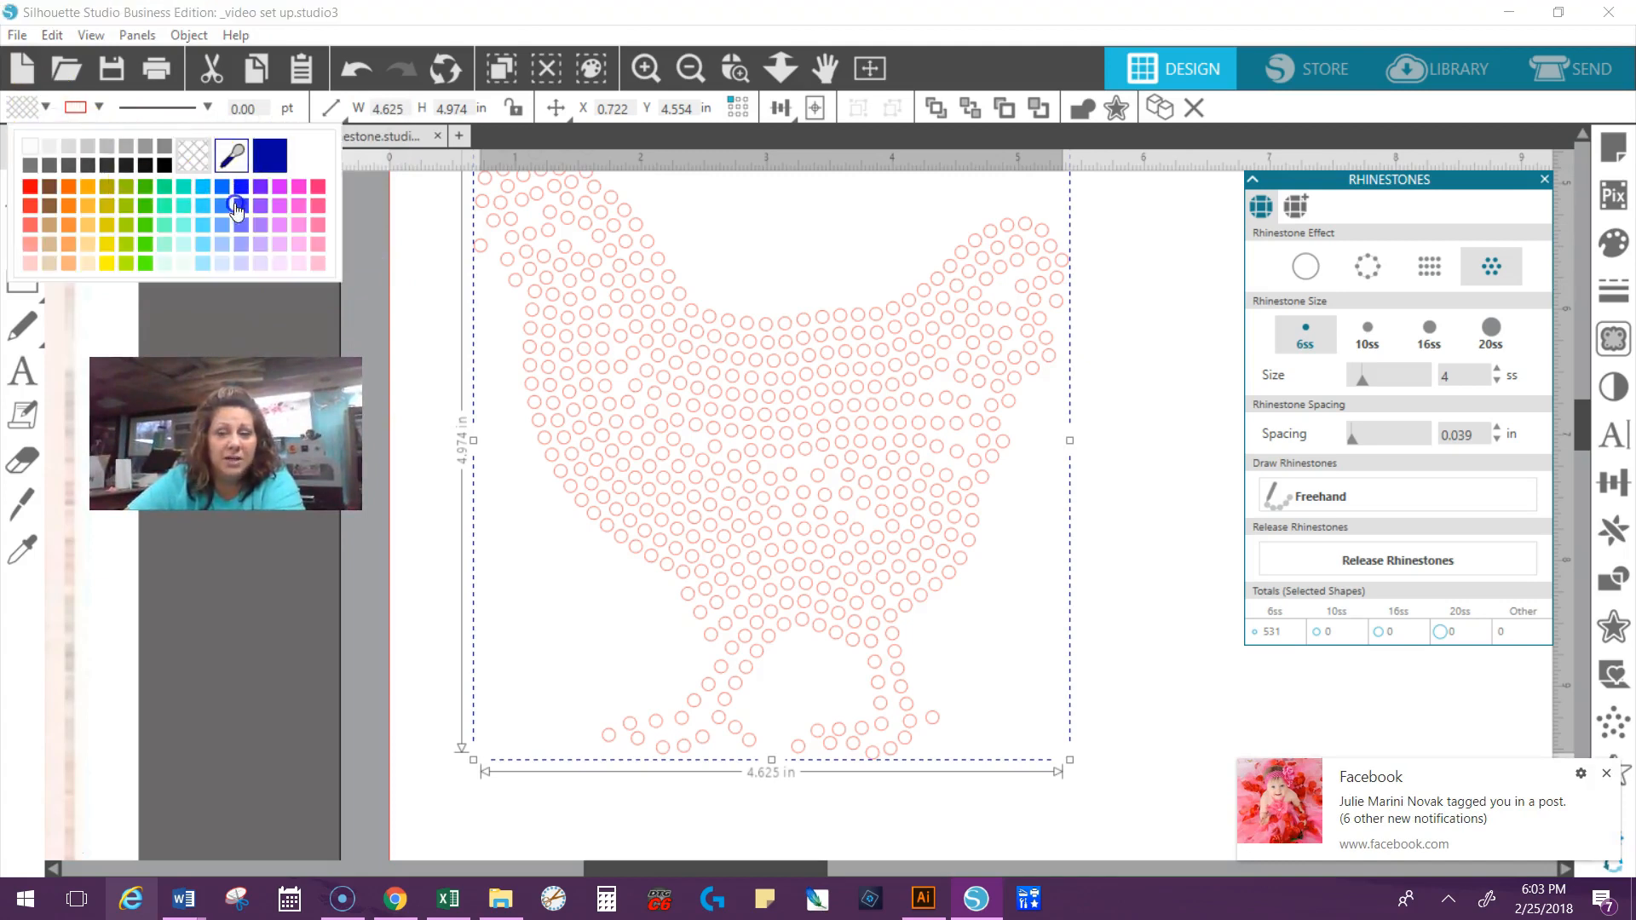
click(381, 247)
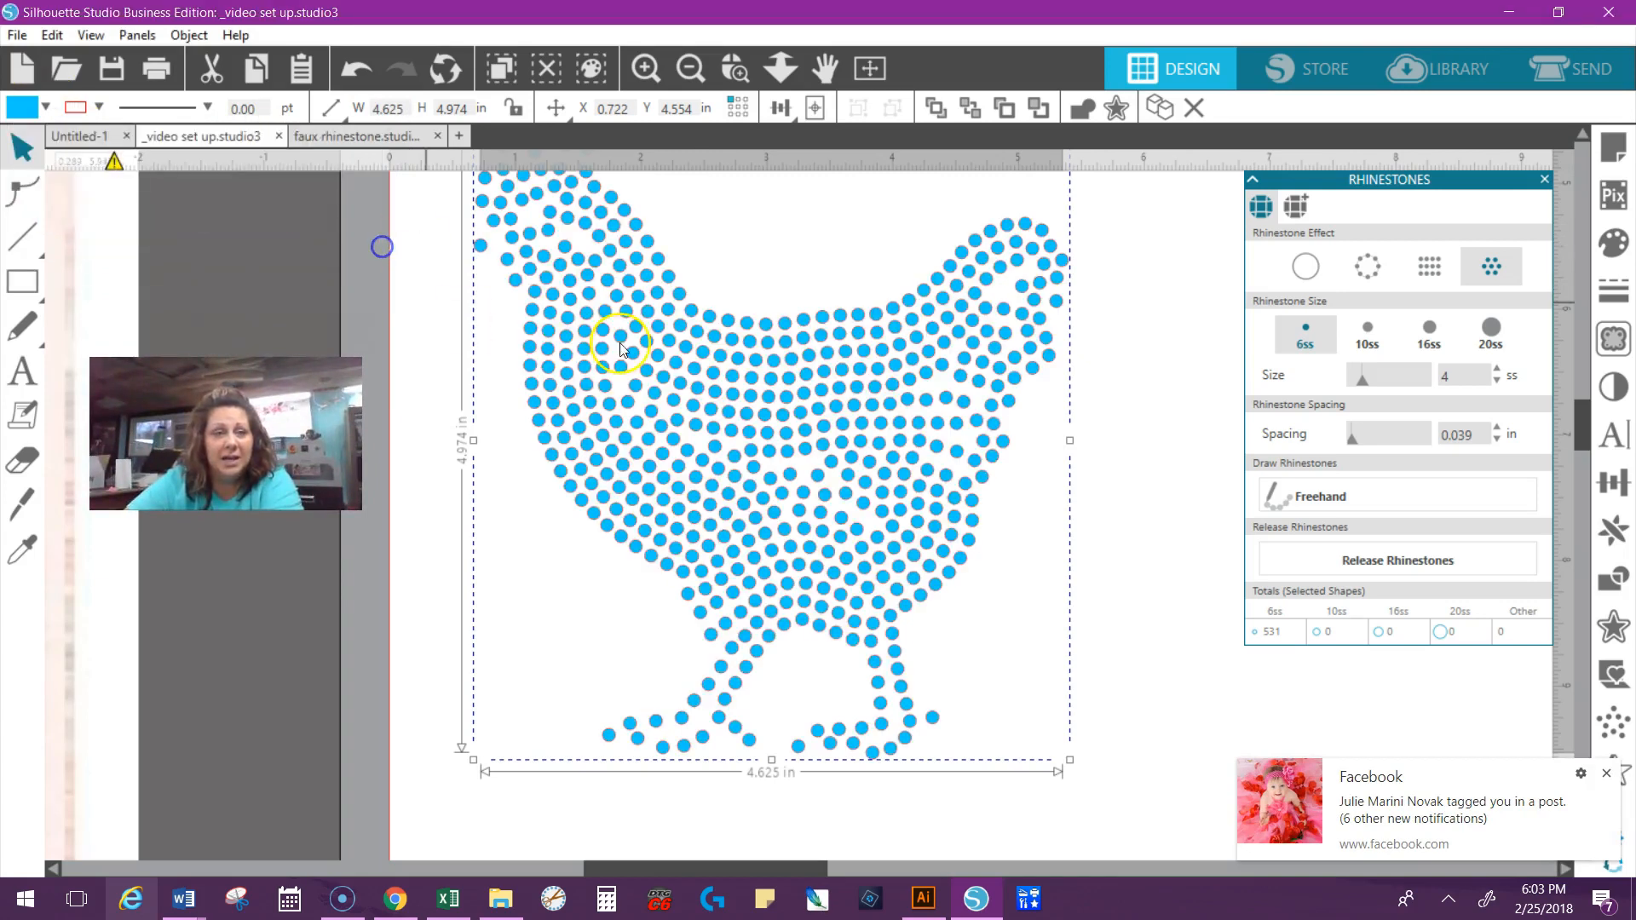
click(100, 107)
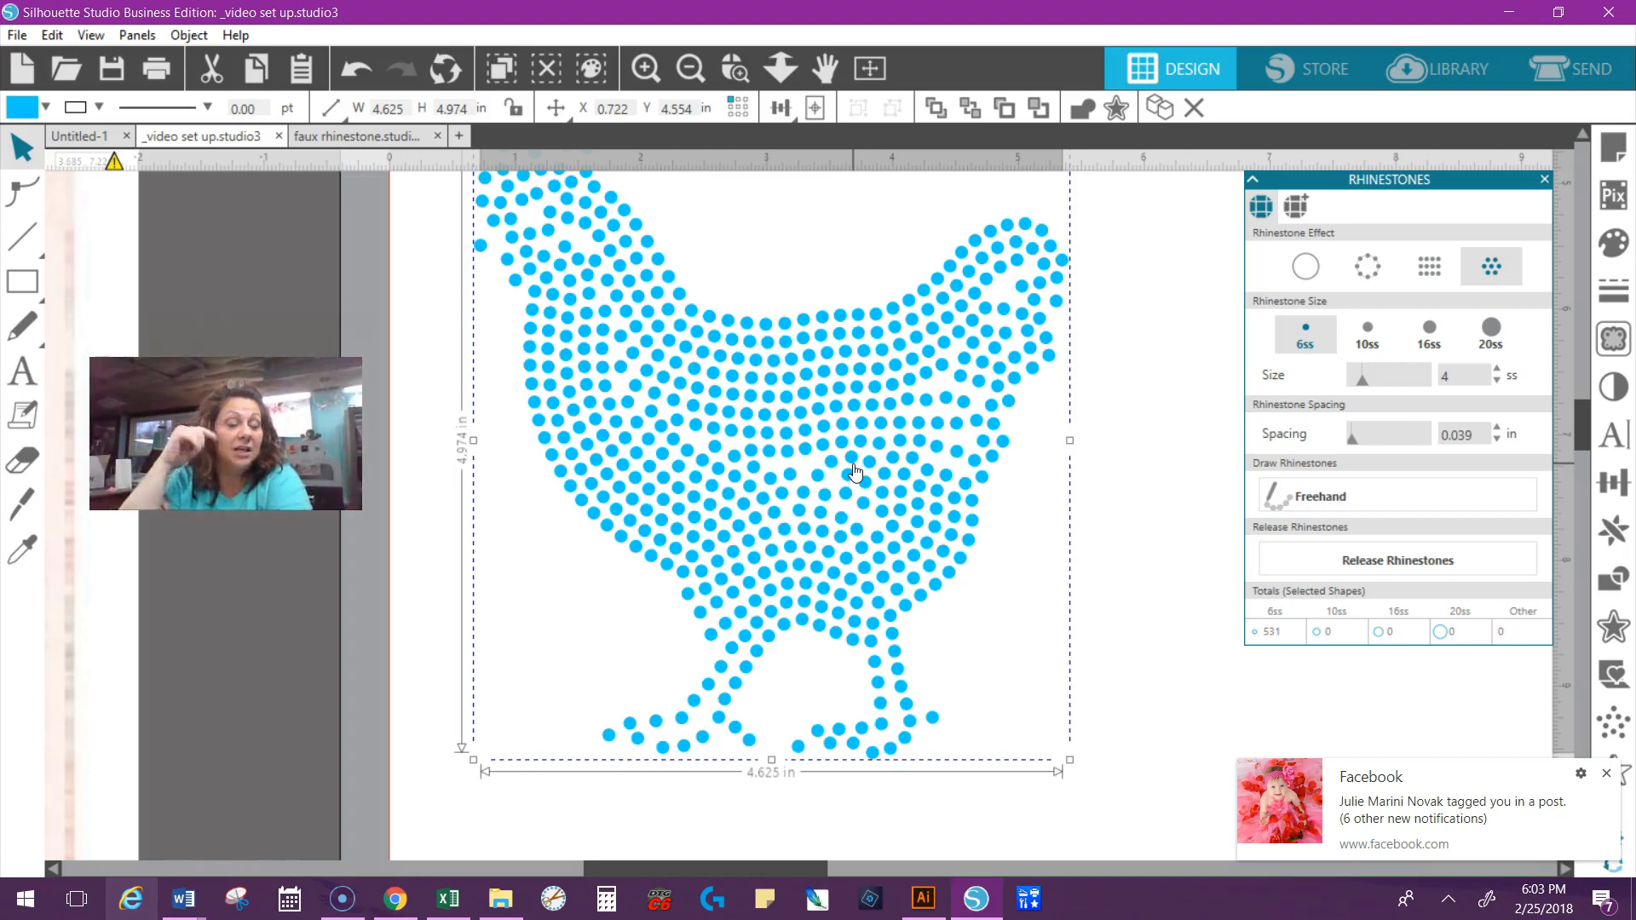
Step: Move the rhinestone chicken up so it sits just beneath the "Butta" text
scroll(1014, 503, up, 4)
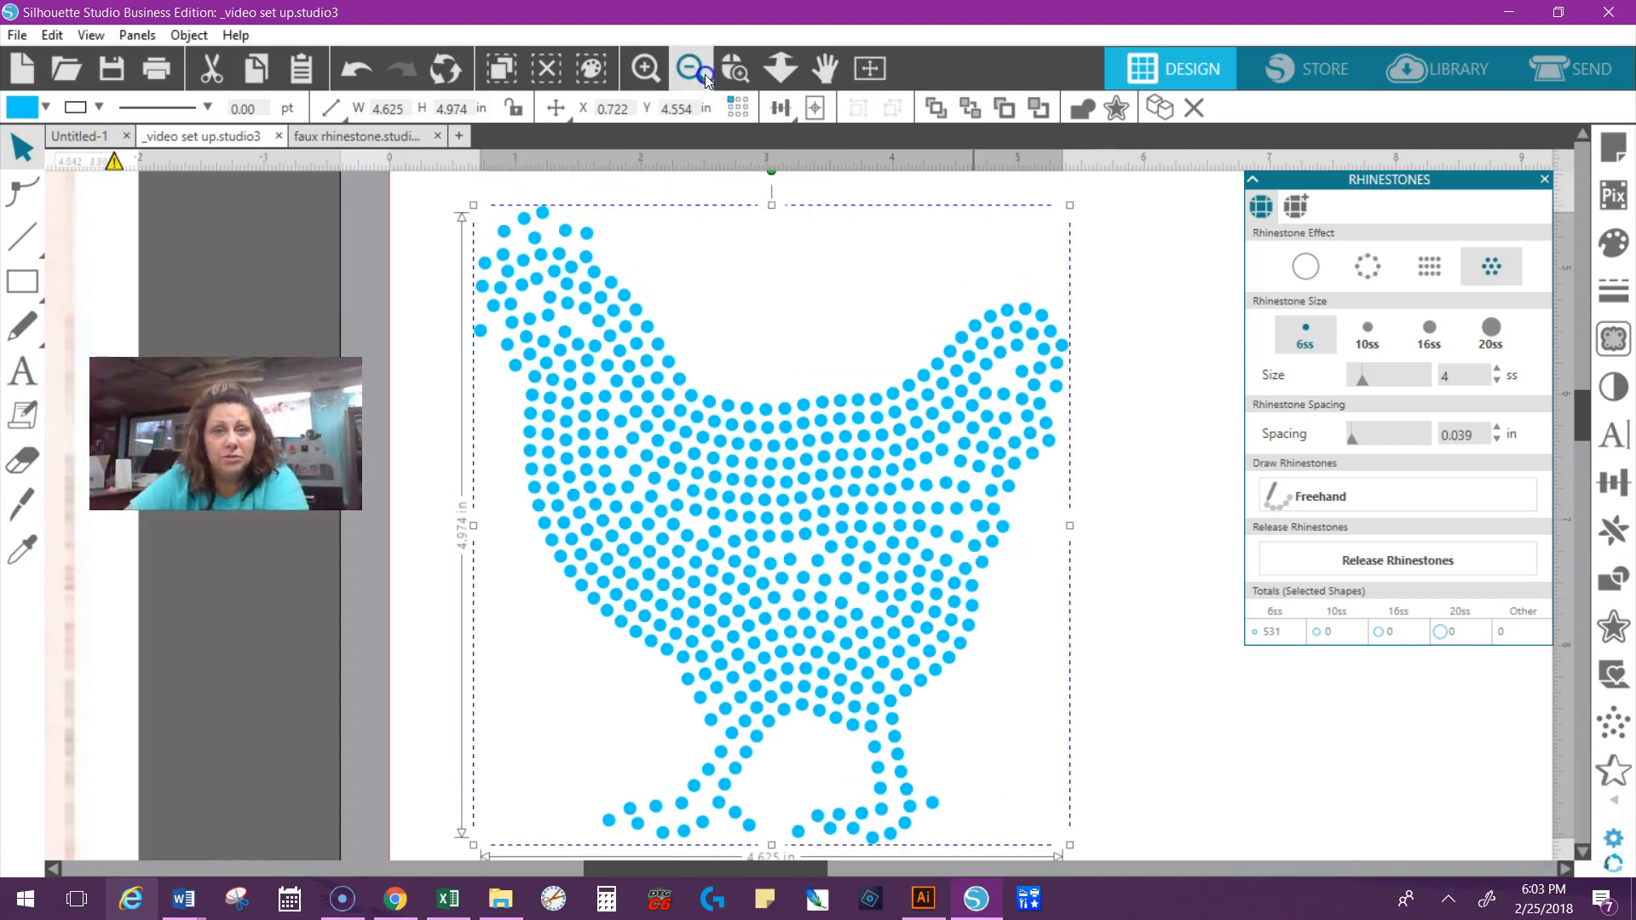
click(705, 75)
click(705, 75)
drag(792, 511, 851, 421)
Step: Add a first name as text below the chicken and enlarge it to about 6.05 in wide
click(22, 371)
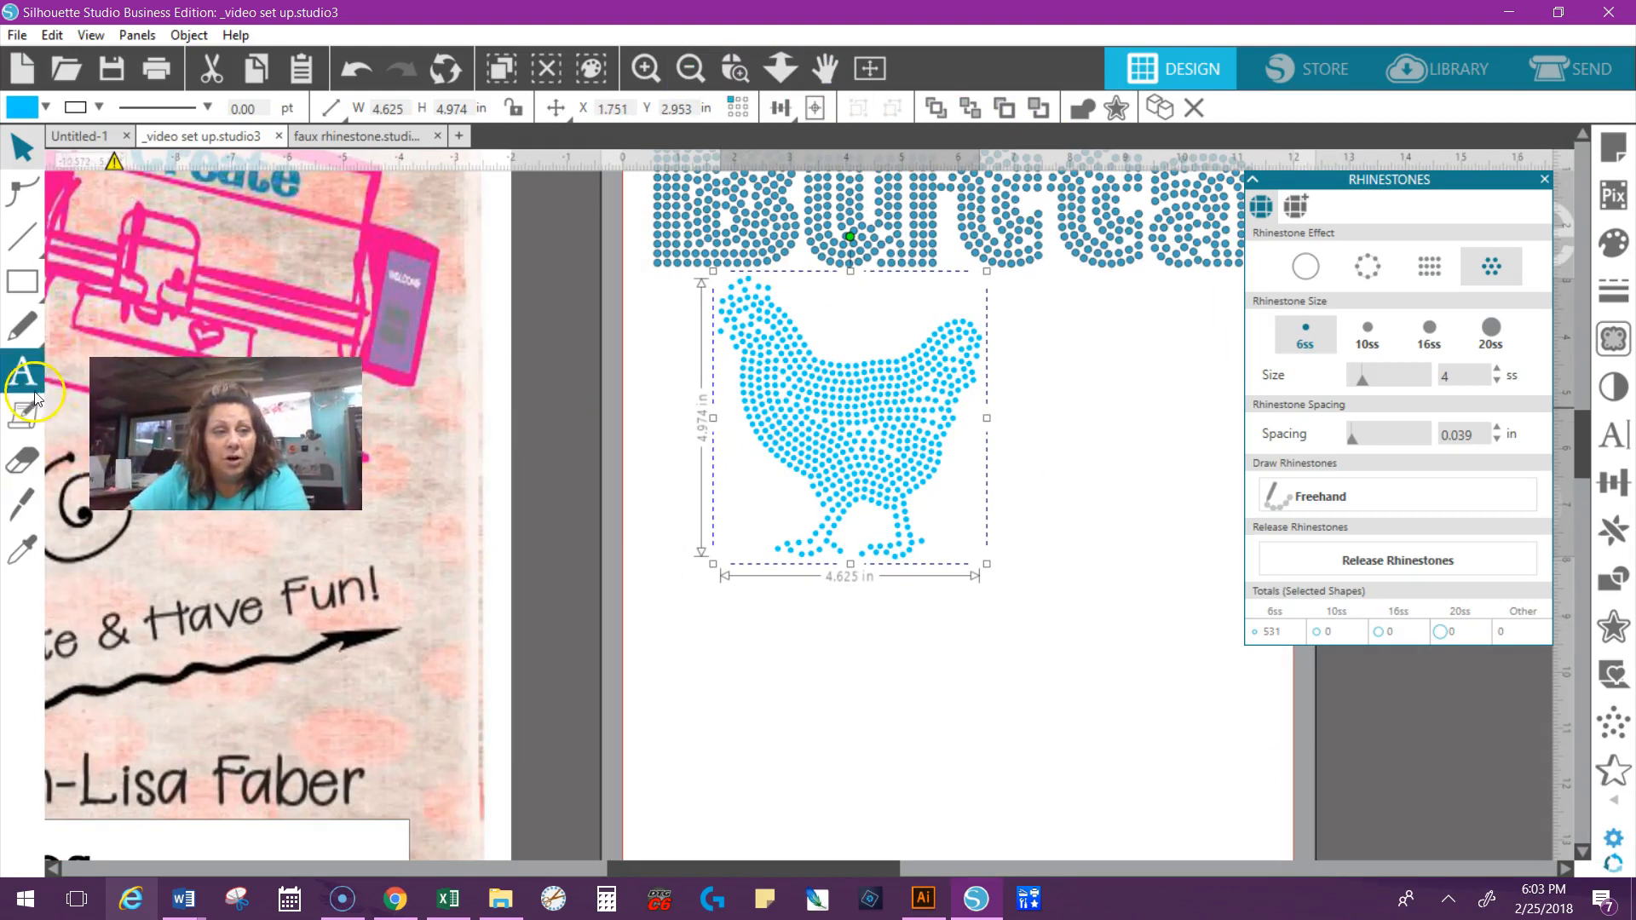
click(708, 632)
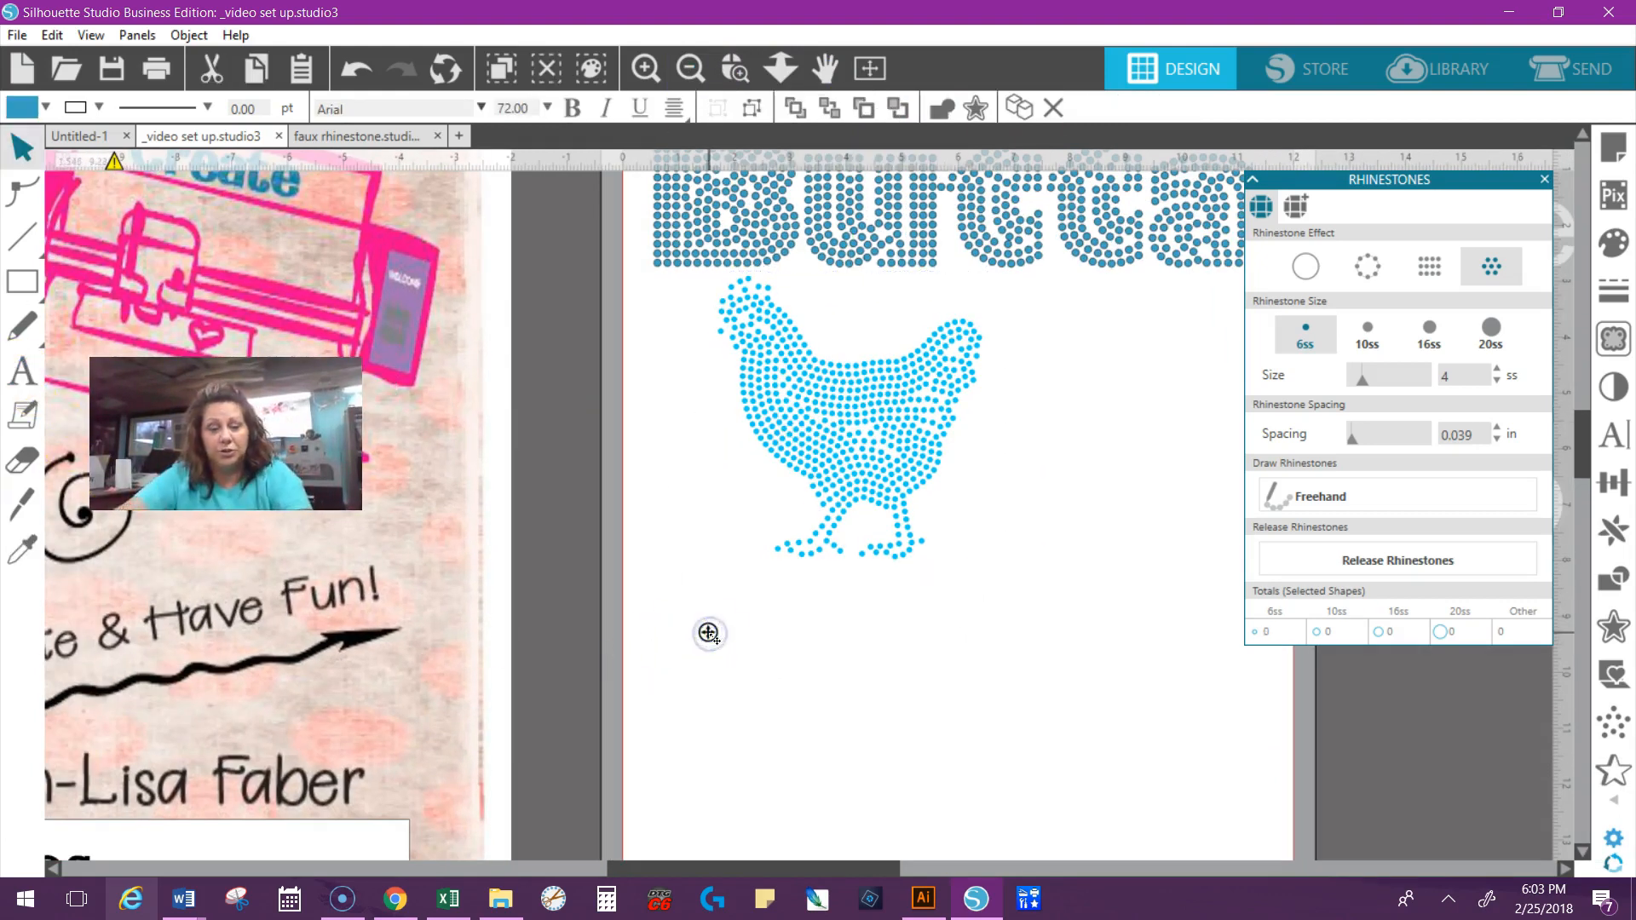
text(Lisa)
click(730, 668)
click(755, 614)
drag(819, 655, 981, 755)
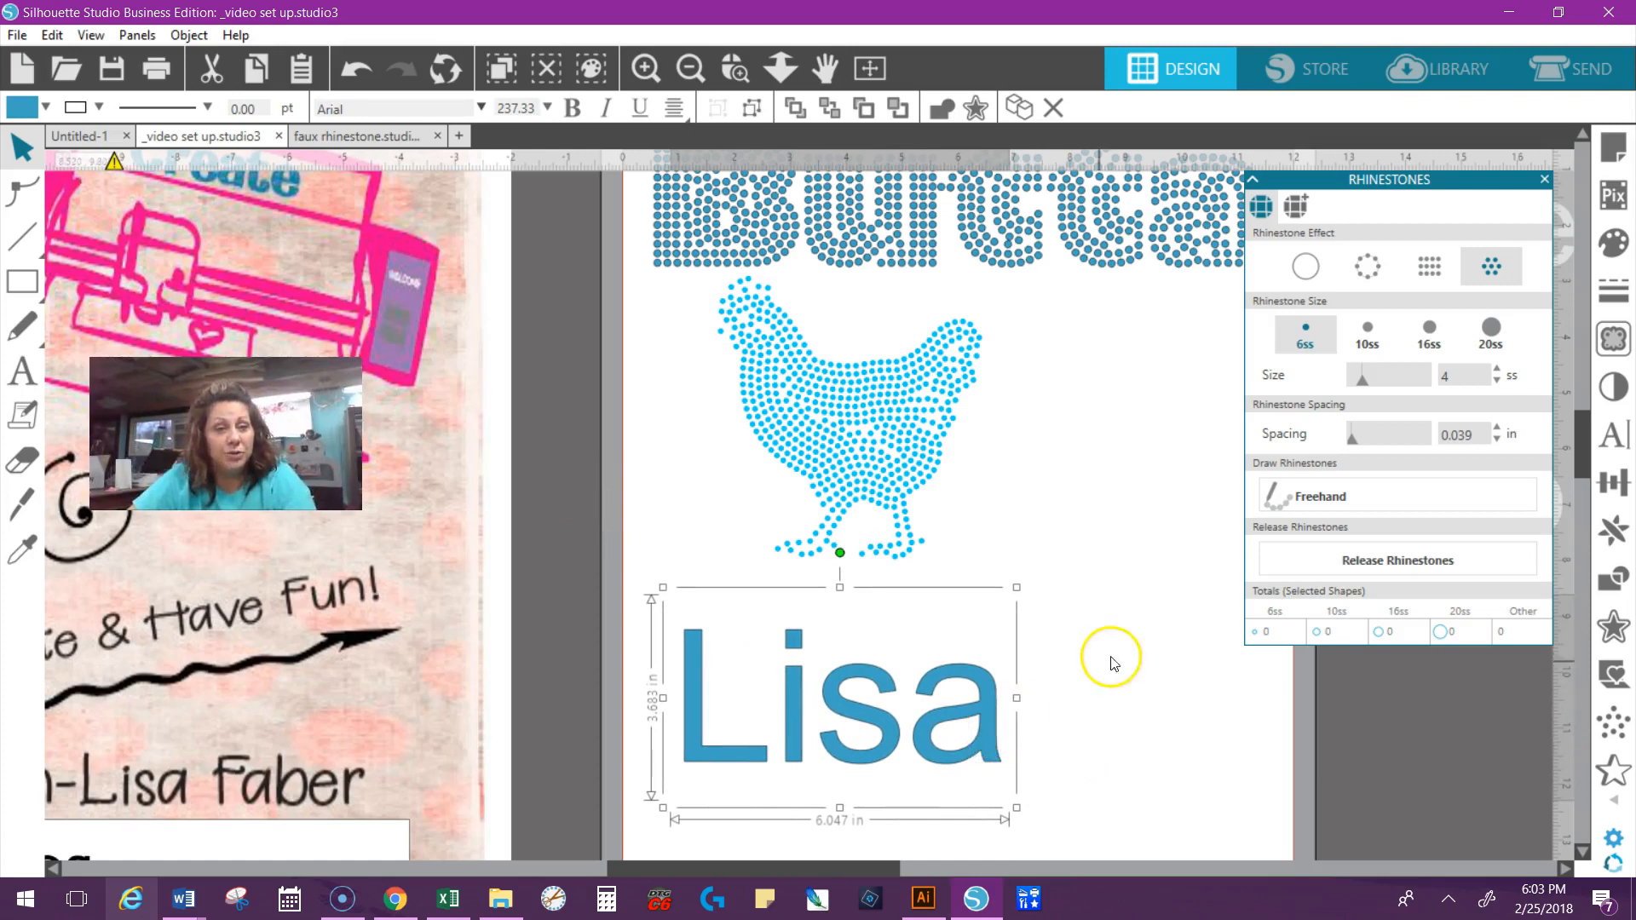
Step: Change the name text's font to S17 October14 and nudge it slightly up towards the chicken
click(1608, 436)
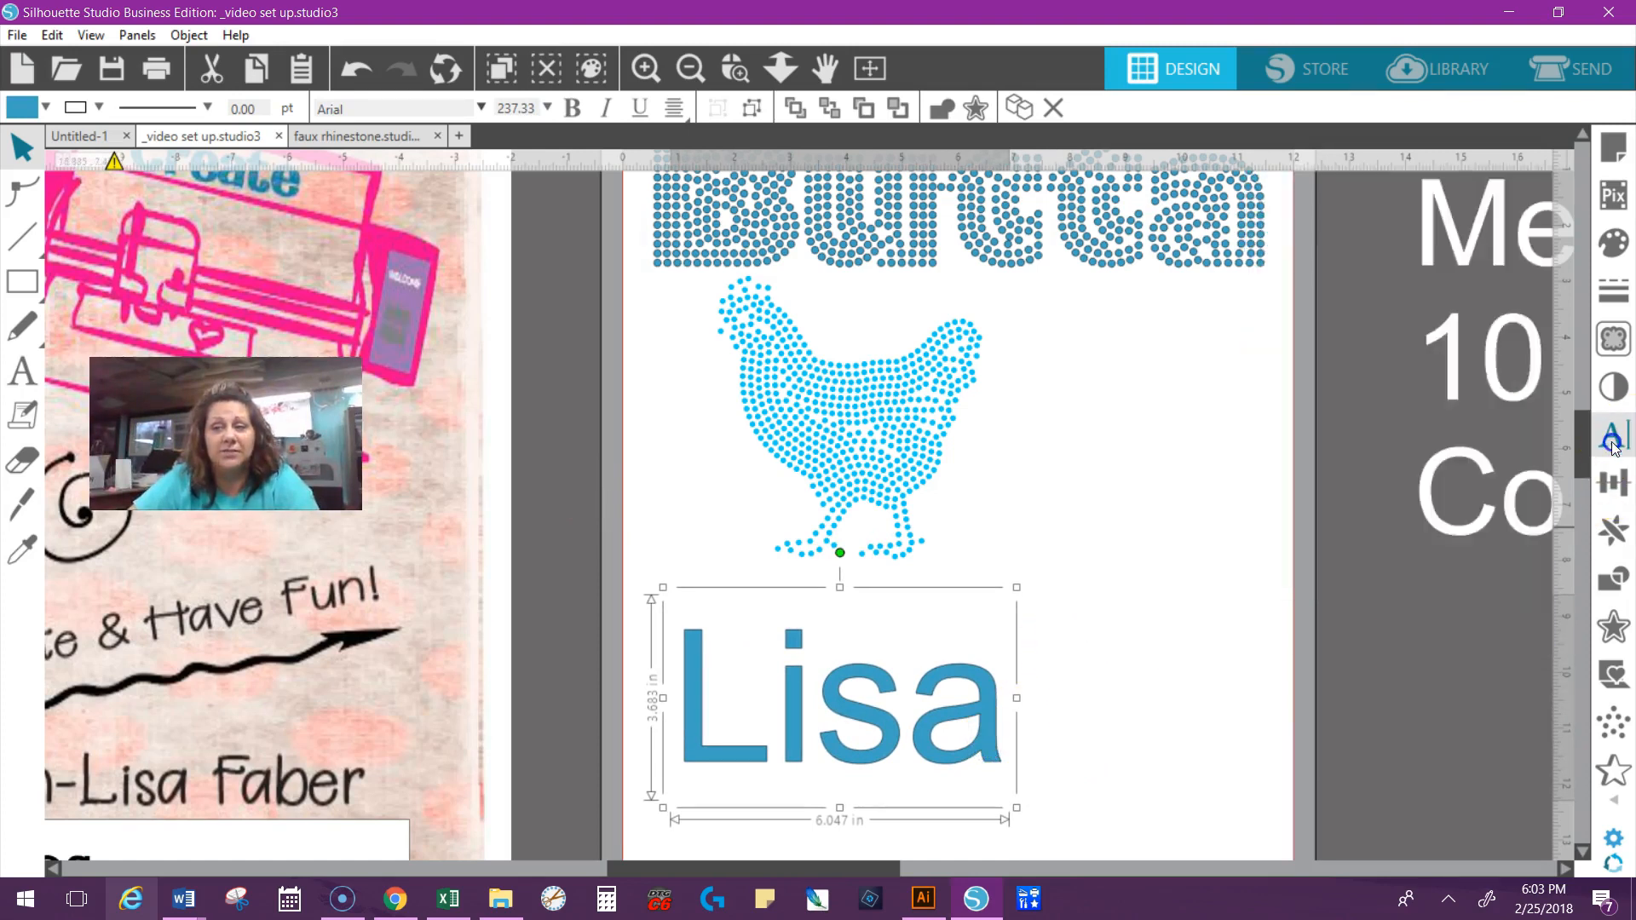
scroll(1348, 429, down, 3)
drag(1322, 262, 1212, 286)
text(s17 October14)
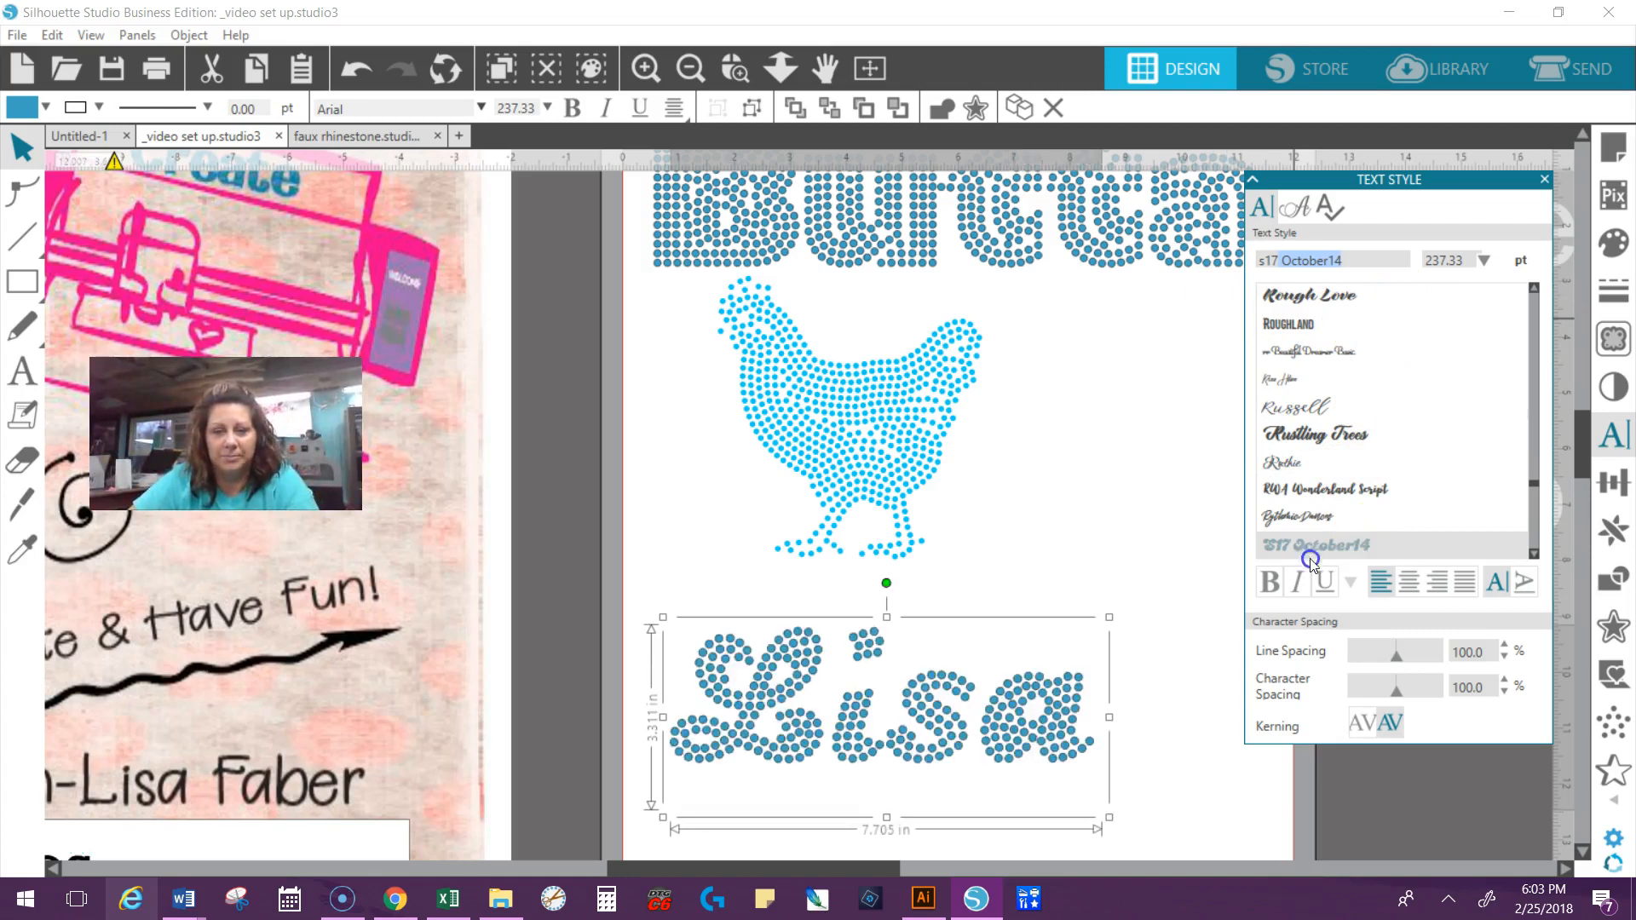
key(Return)
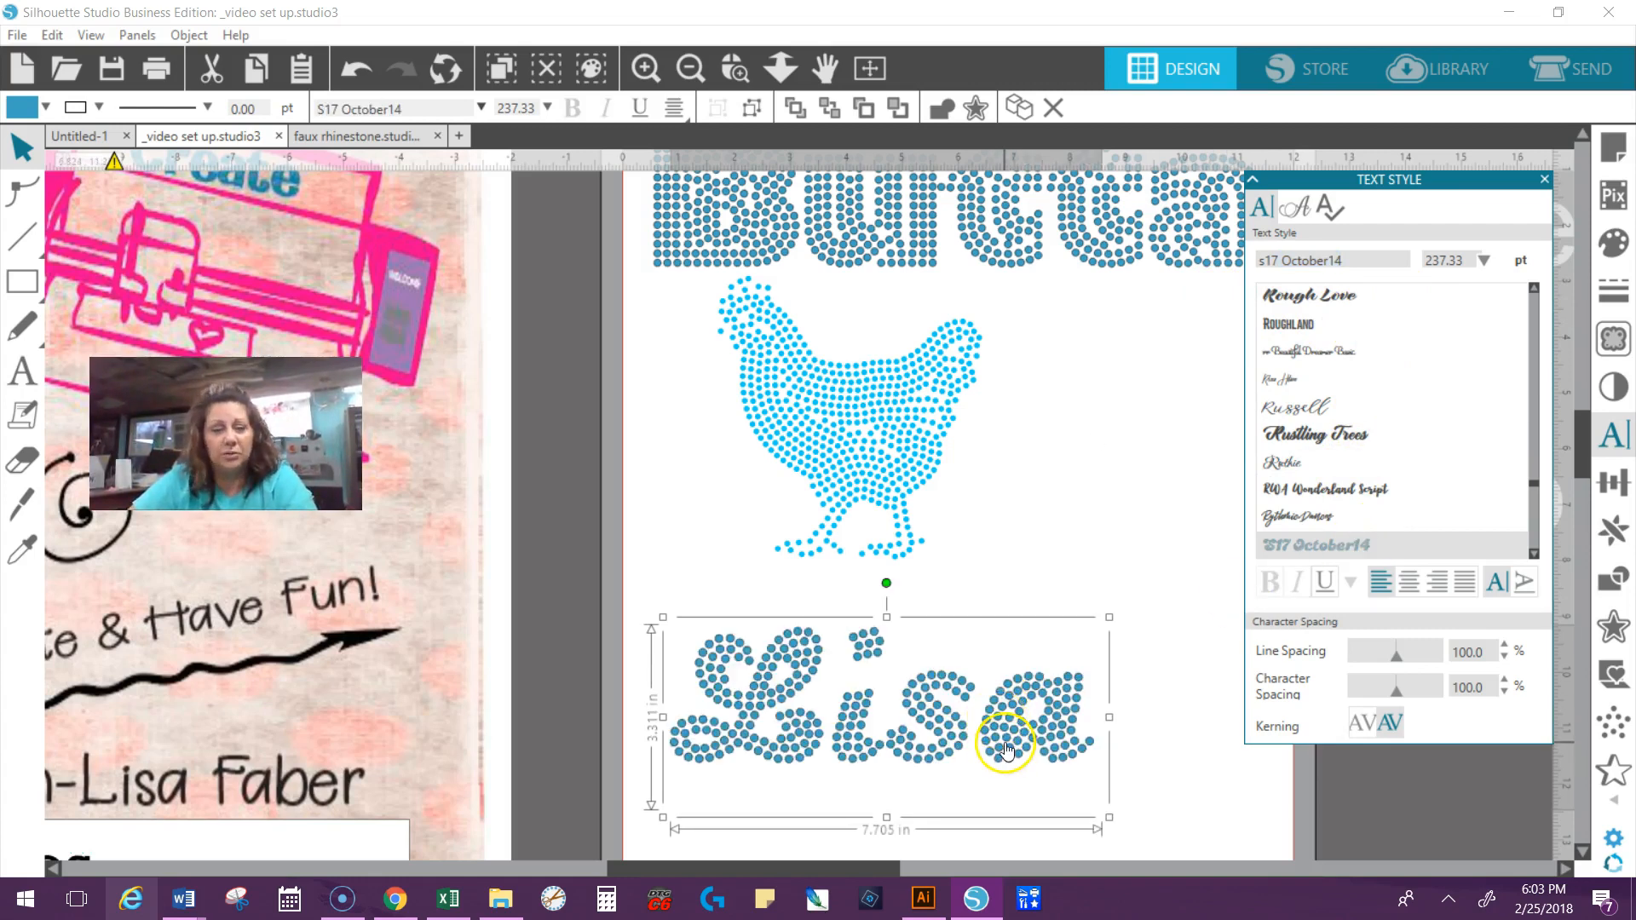
click(1023, 739)
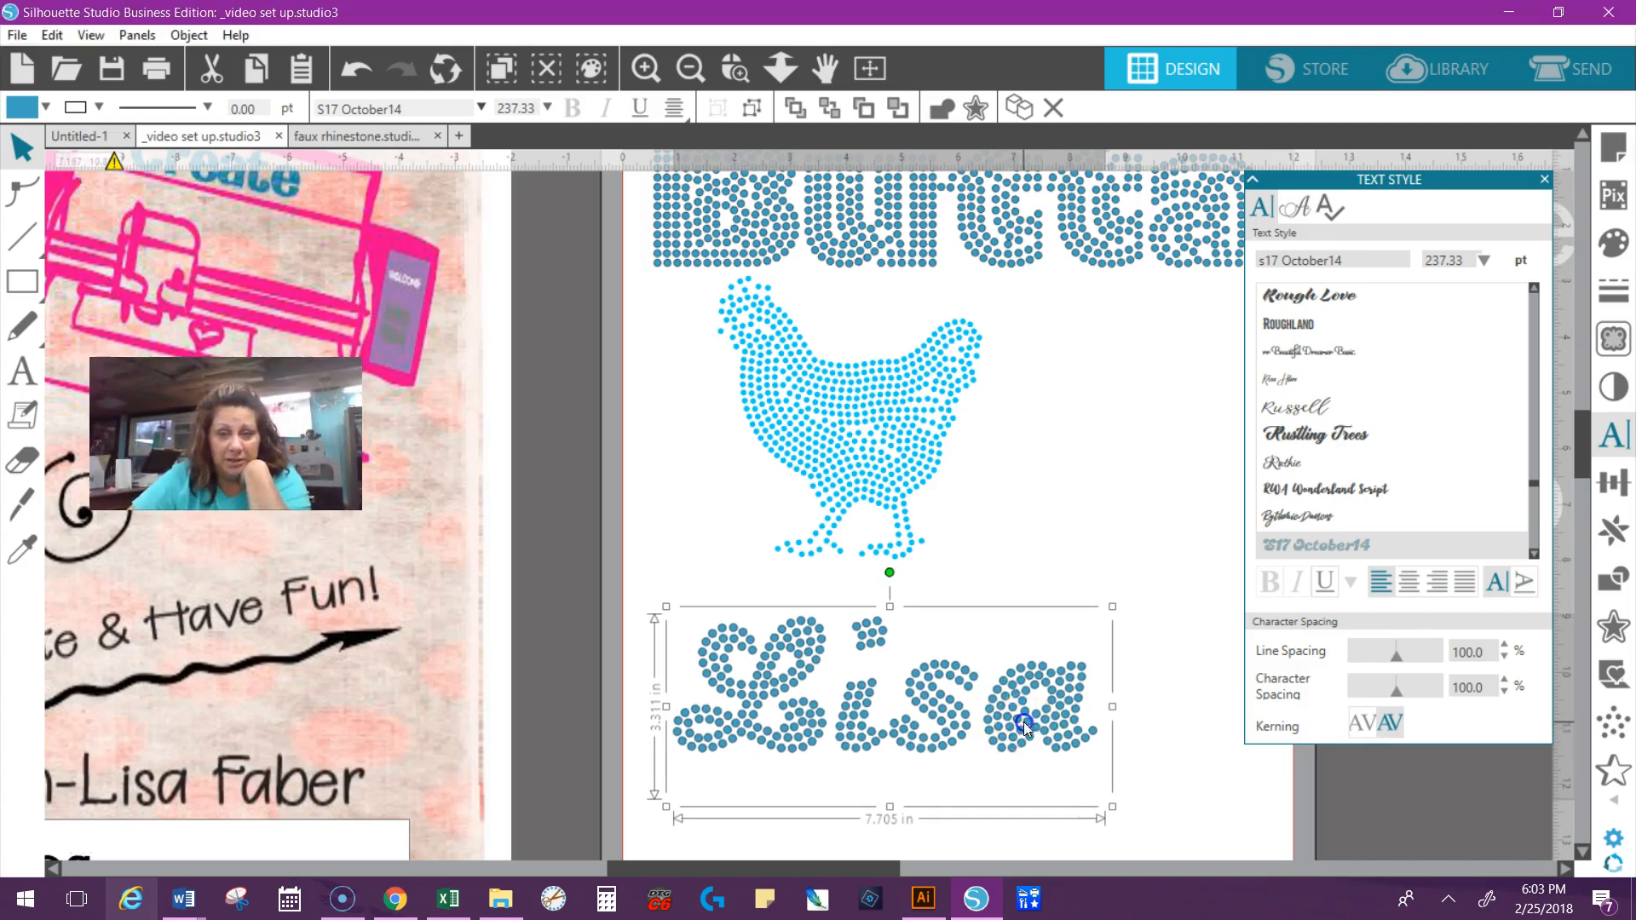
Step: Add the same first name again as a second text below the rhinestone-font name
scroll(1112, 626, down, 3)
scroll(1115, 628, down, 4)
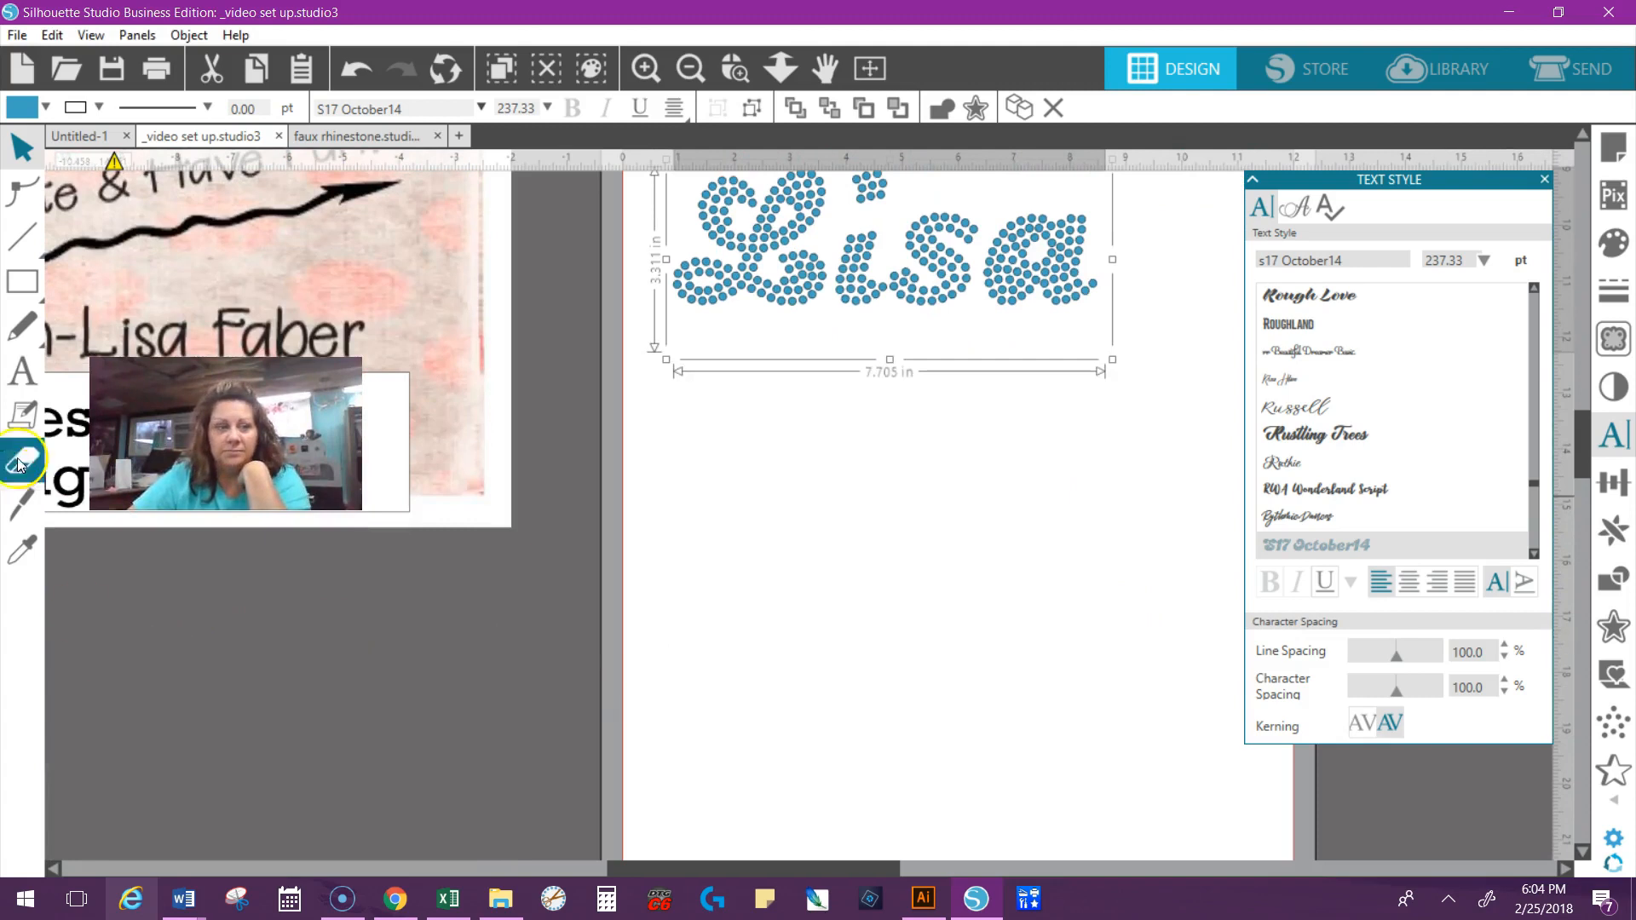
click(22, 371)
click(796, 423)
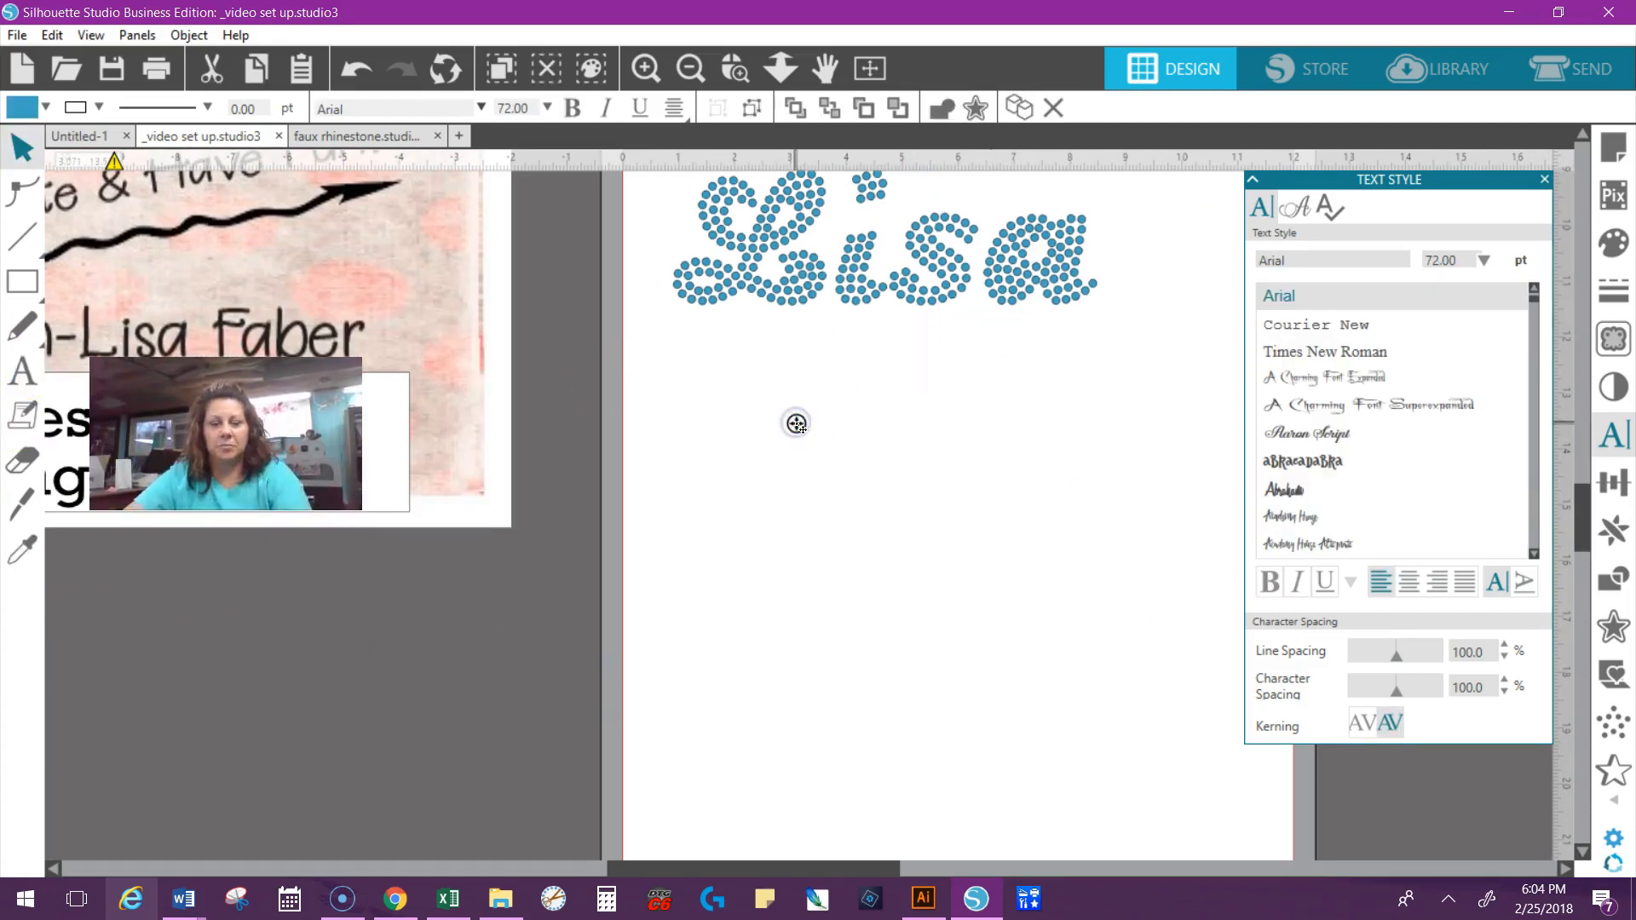
text(isa)
key(BackSpace)
key(BackSpace)
key(BackSpace)
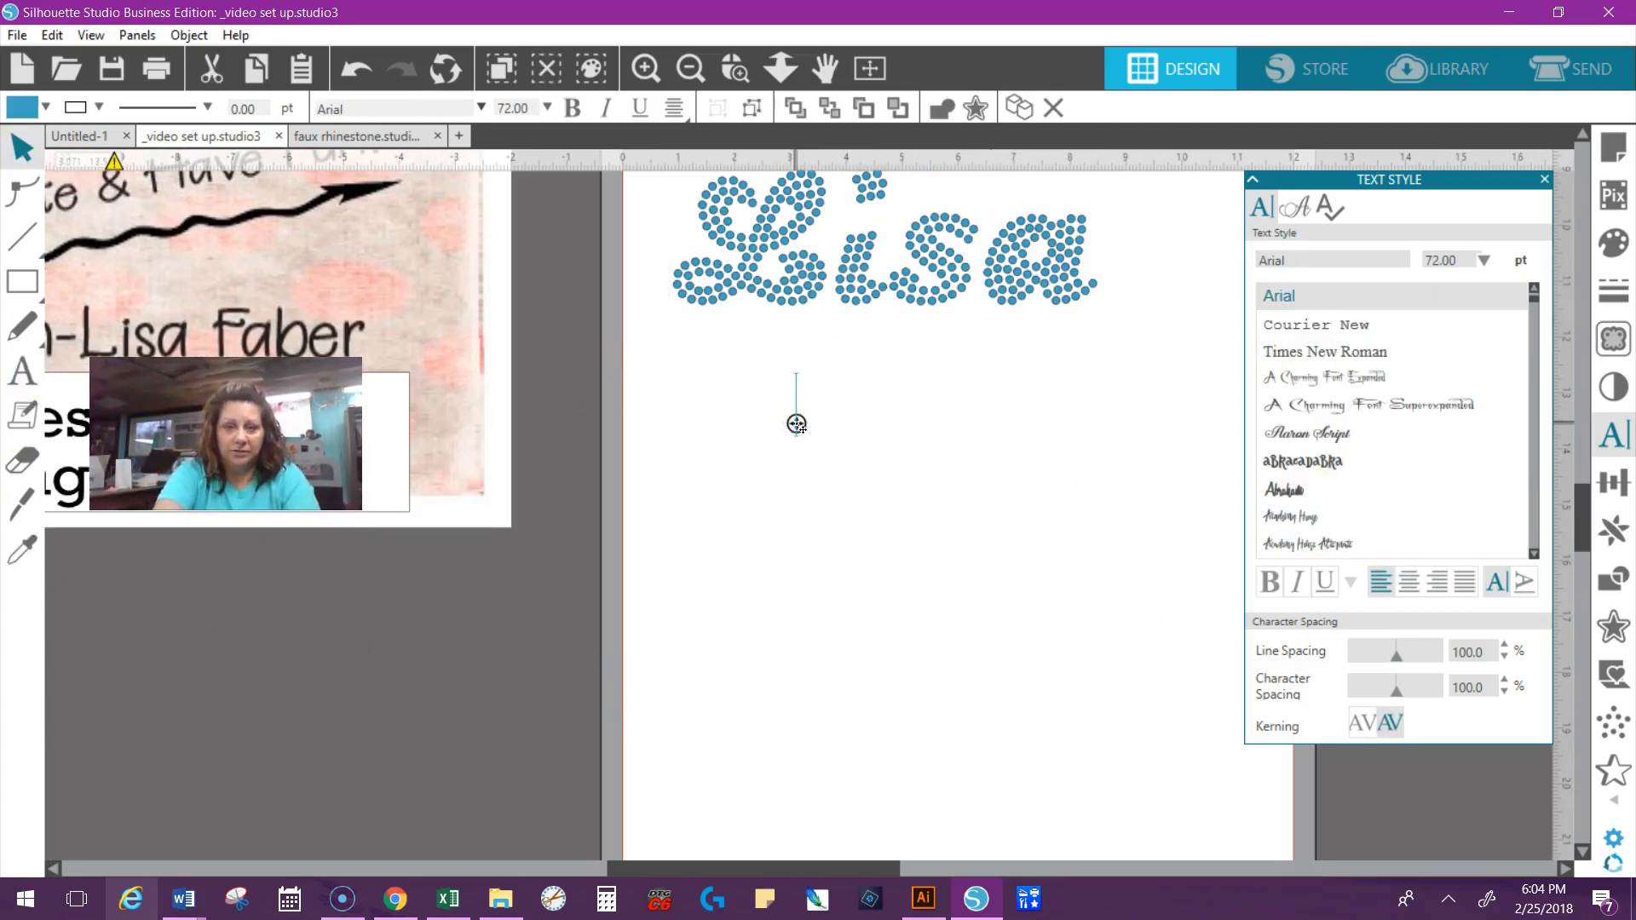
text(Lisa)
key(BackSpace)
click(921, 584)
Step: Enlarge the second name text to about 6.0 in wide and centre it roughly below the first
click(880, 417)
drag(908, 445, 1139, 584)
drag(1056, 514, 1006, 563)
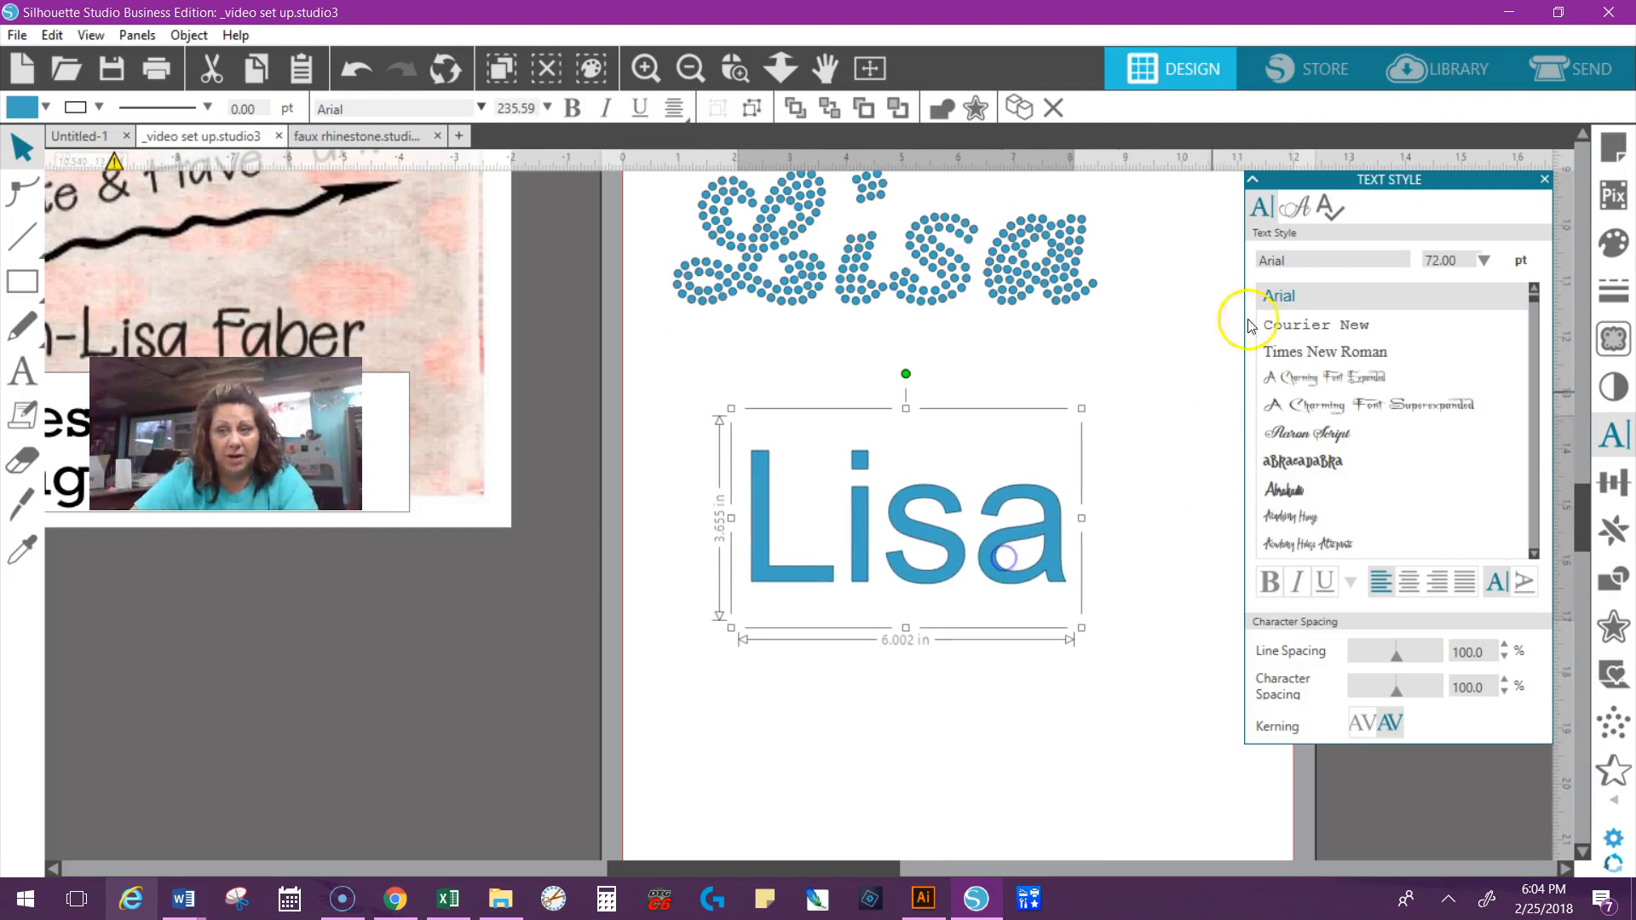
Step: Change the second name text's font to Strawberry Script
click(1534, 292)
click(1533, 291)
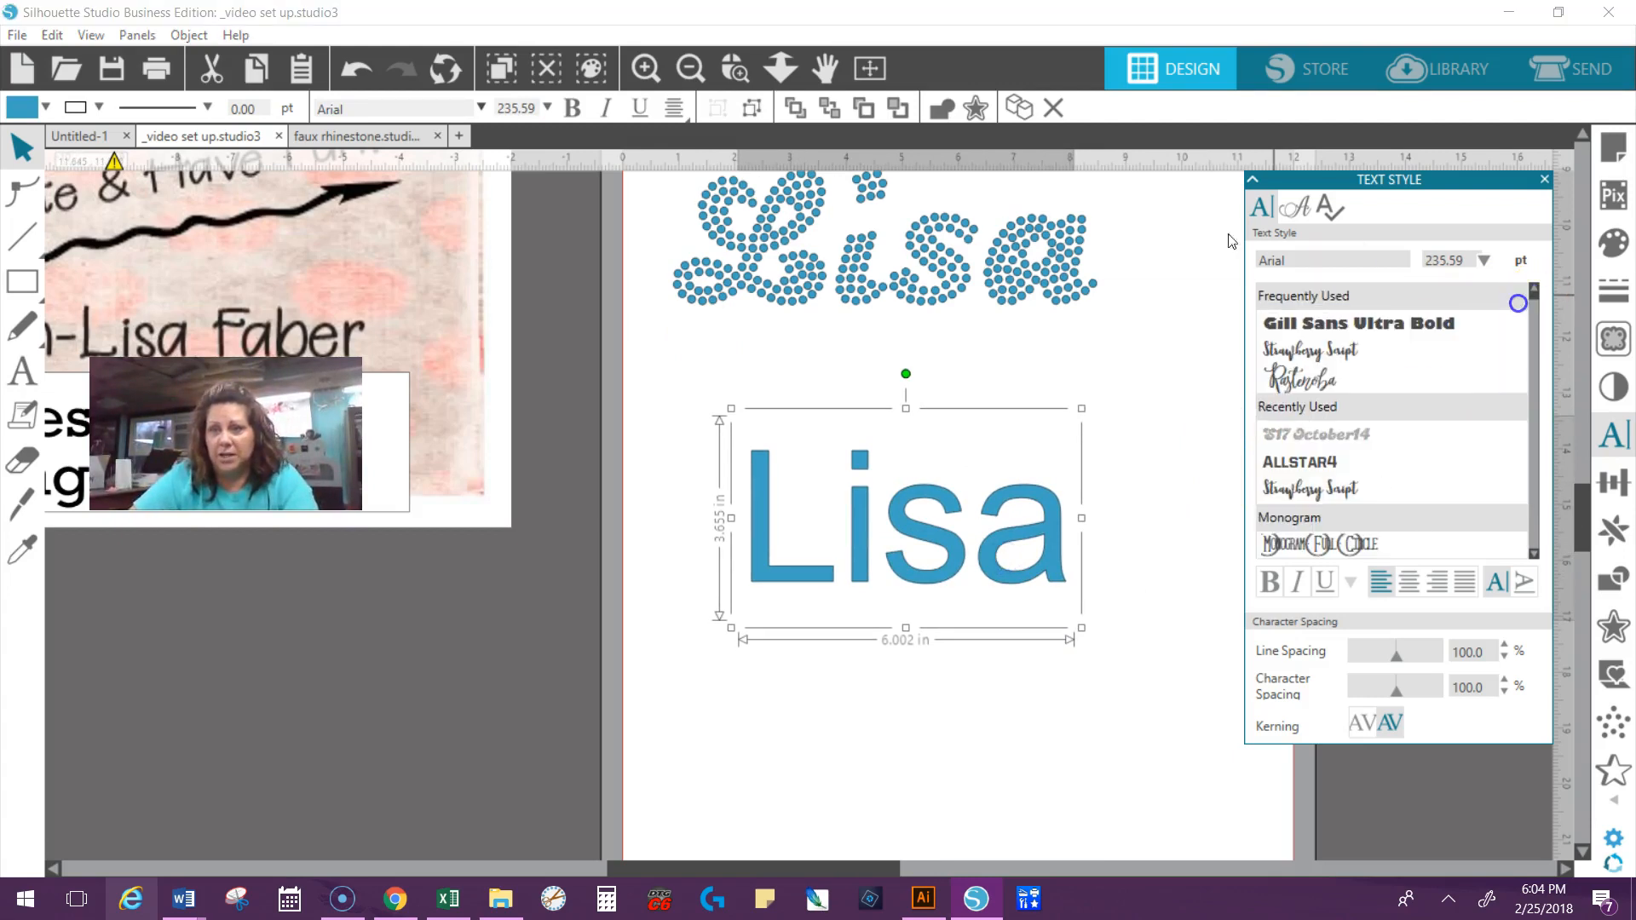
click(1395, 345)
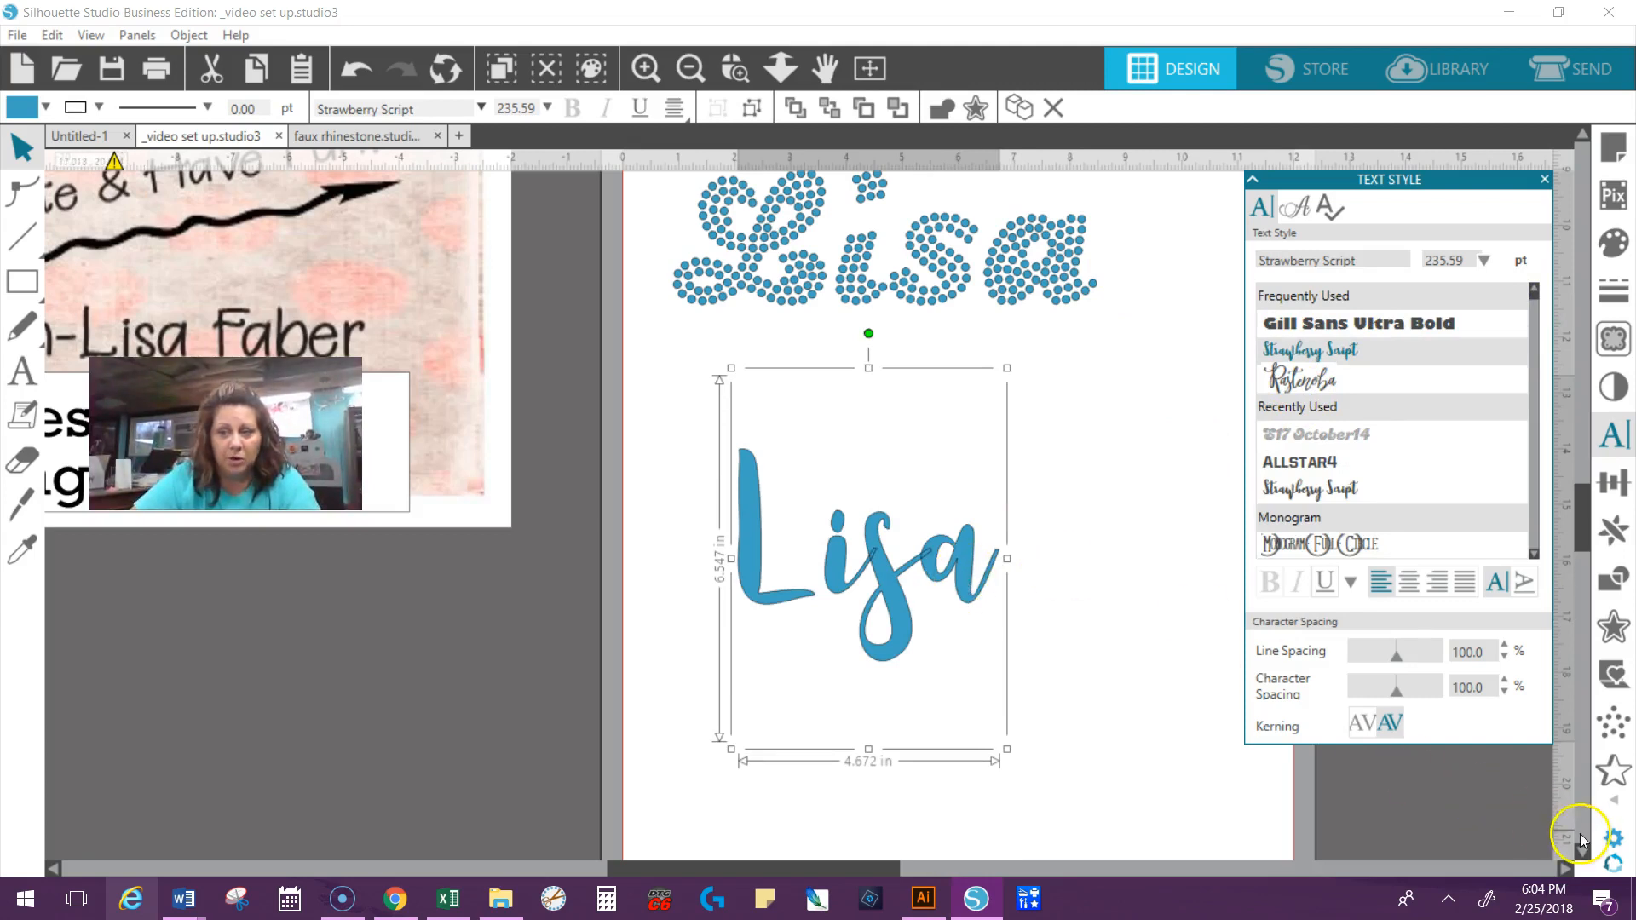
Step: Try the edge and linear rhinestone effects on the Strawberry Script name and apply the radial fill
click(1613, 801)
click(1355, 782)
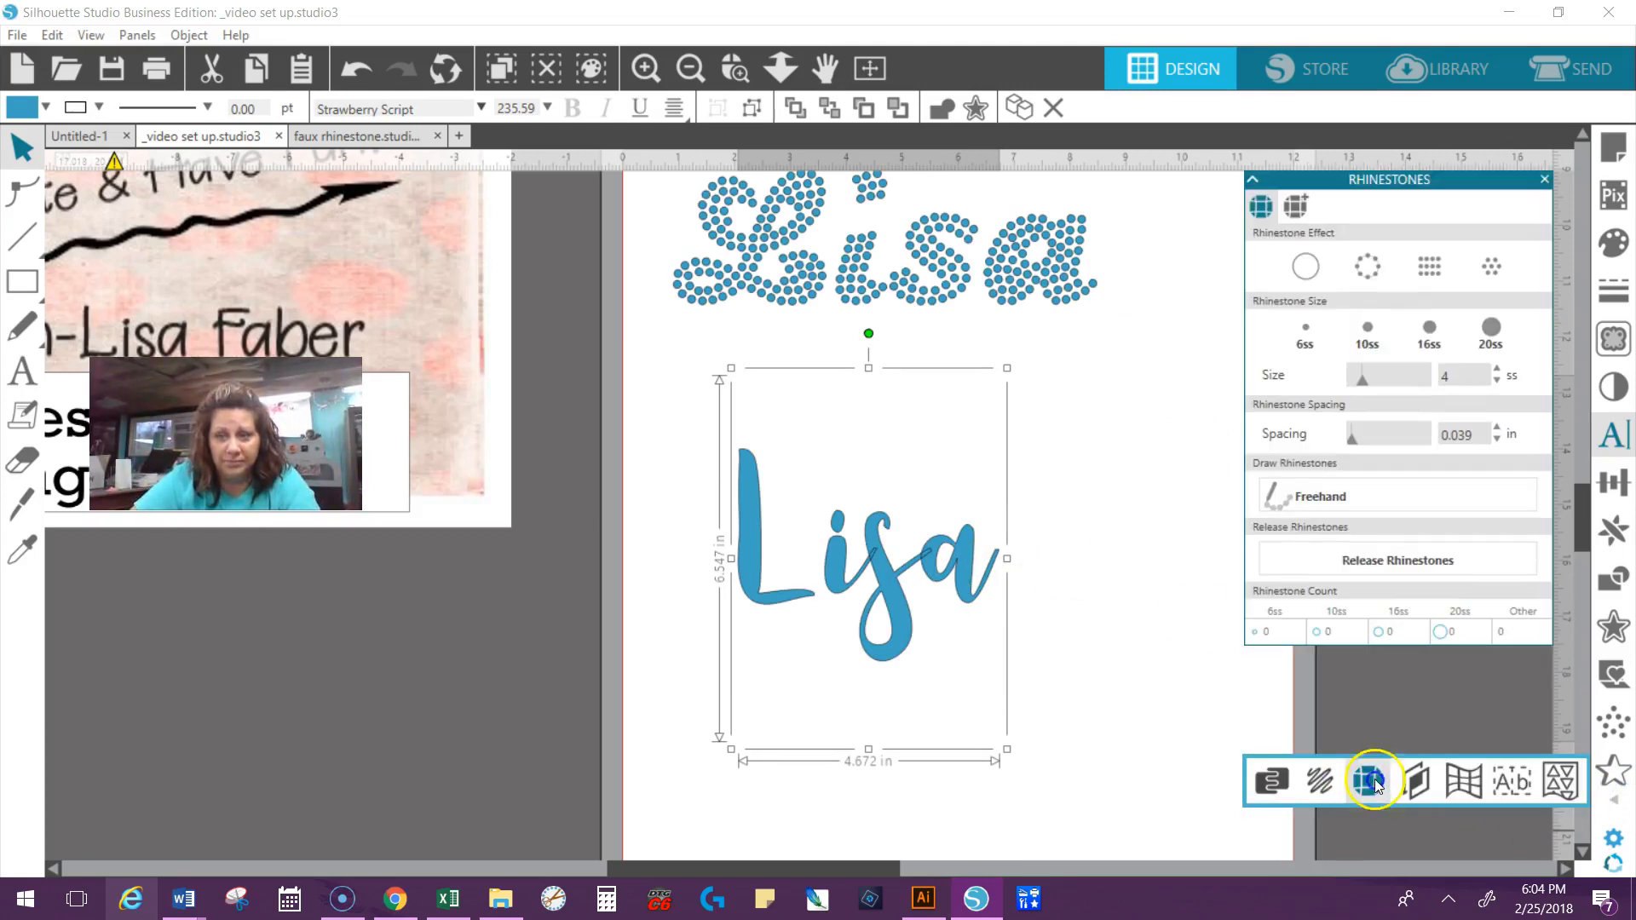
click(1374, 264)
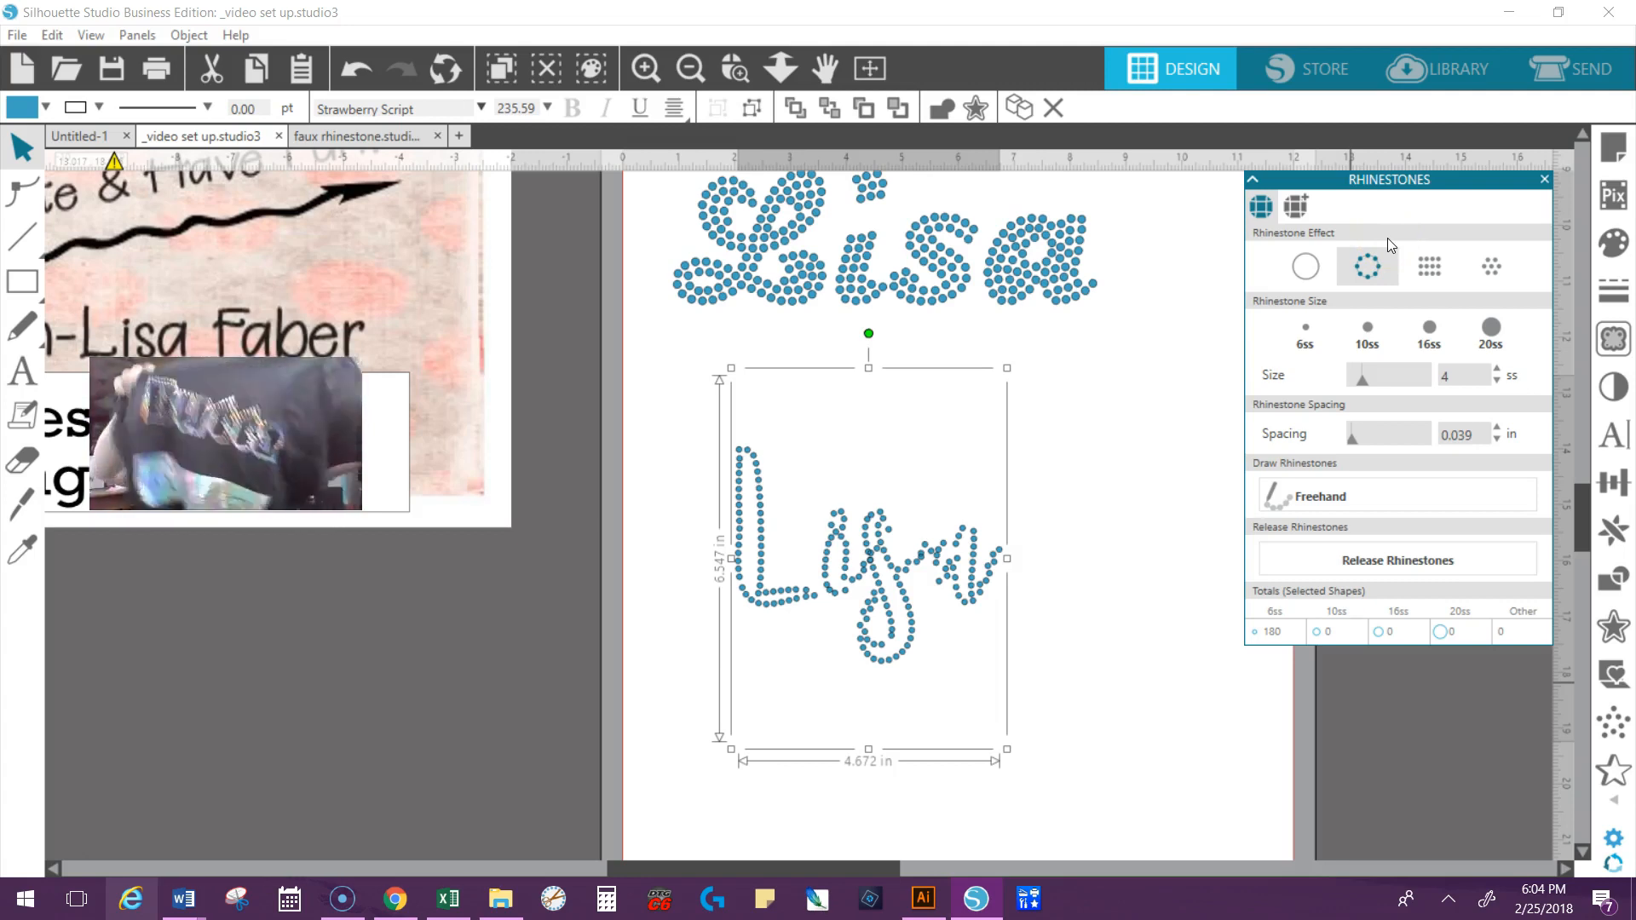
click(1440, 274)
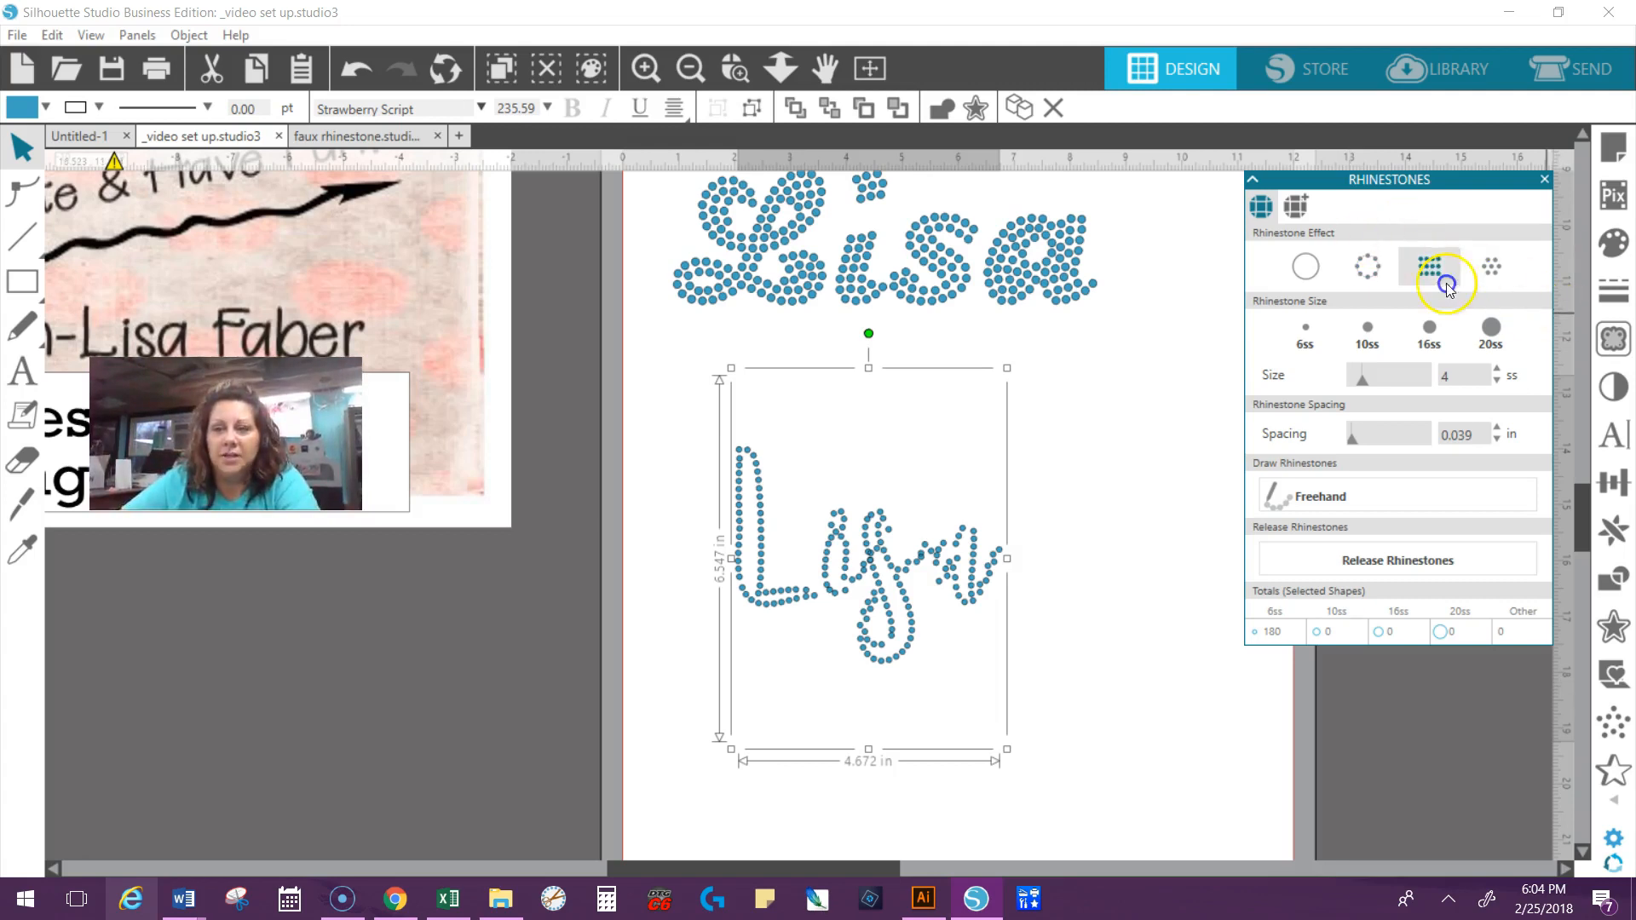
click(1493, 269)
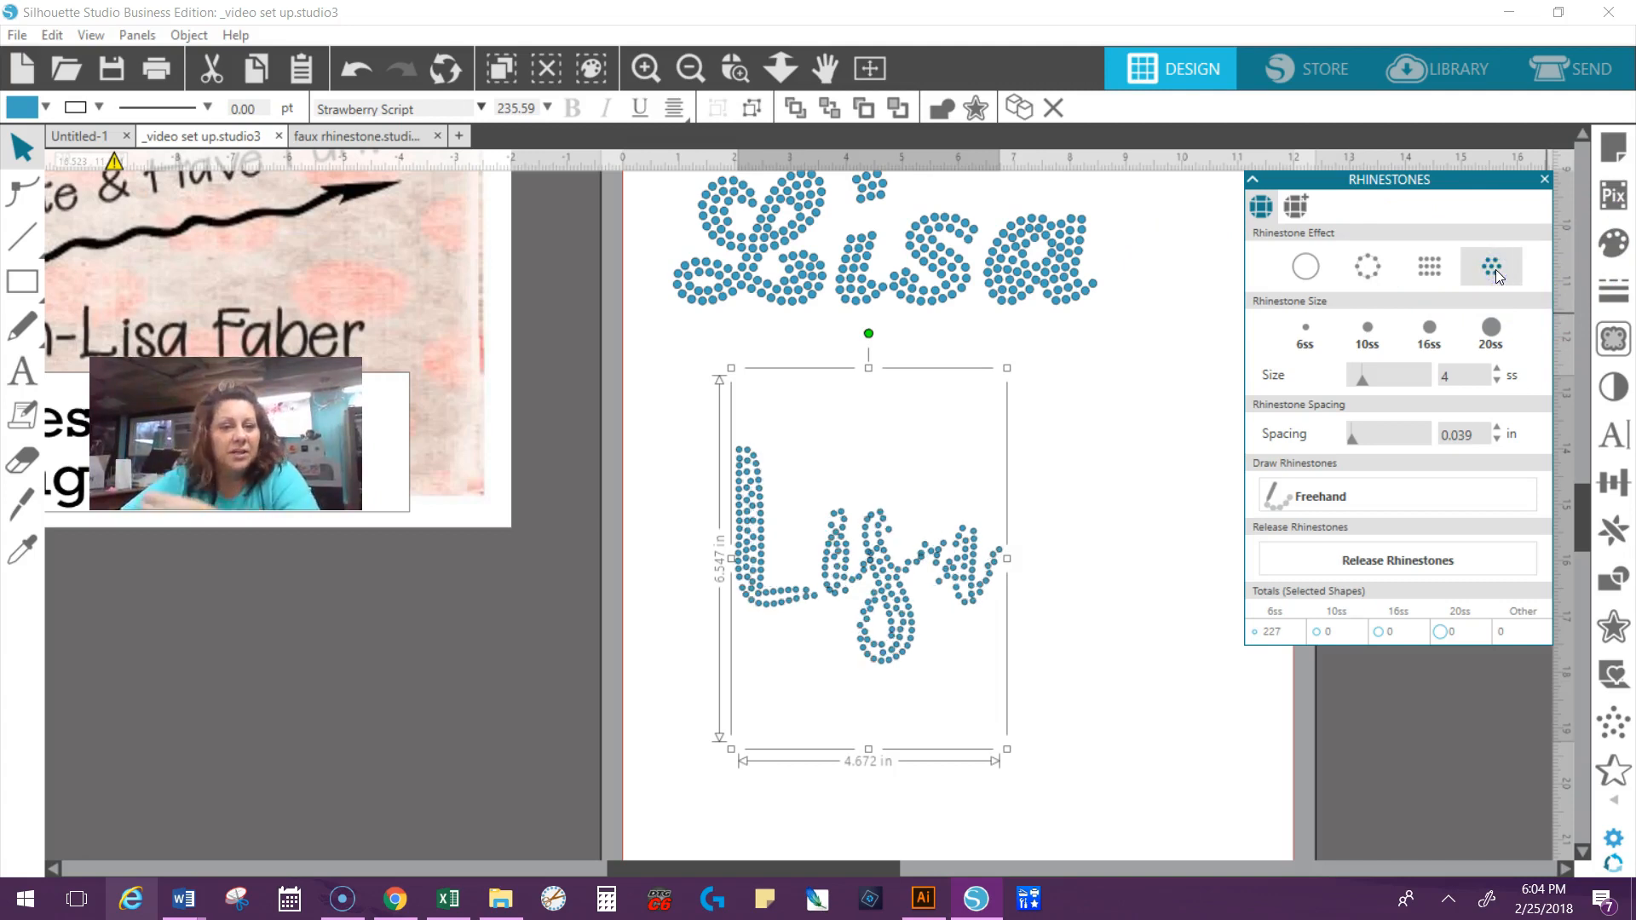
Step: Draw two single size 4 rhinestones freehand in the empty area left of the Strawberry Script name
click(734, 68)
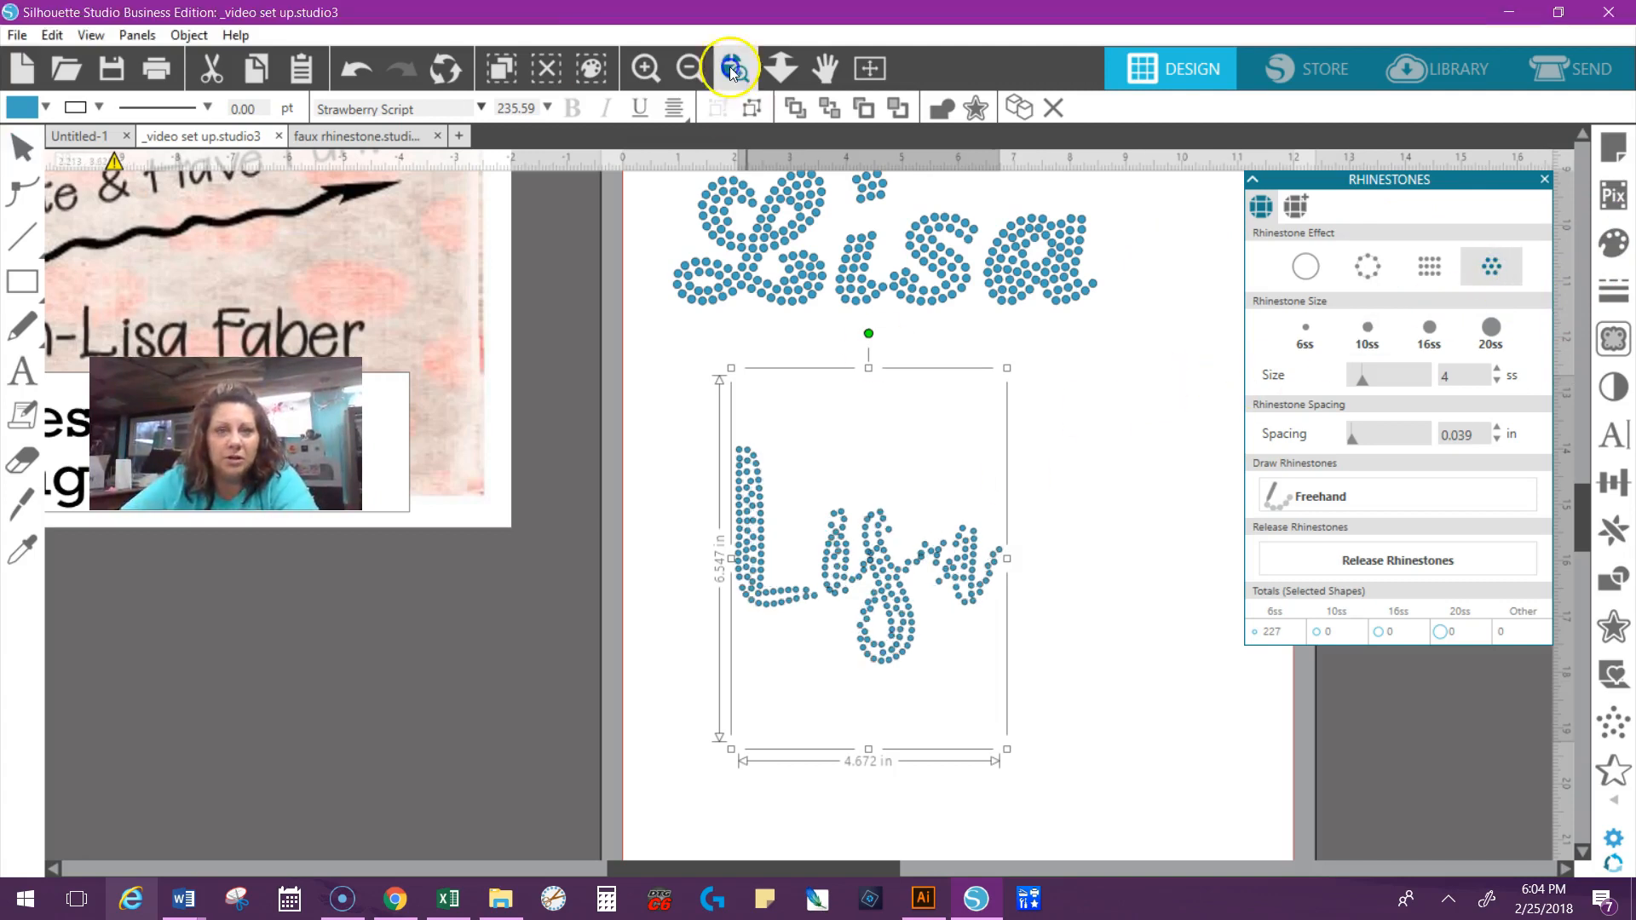
click(796, 543)
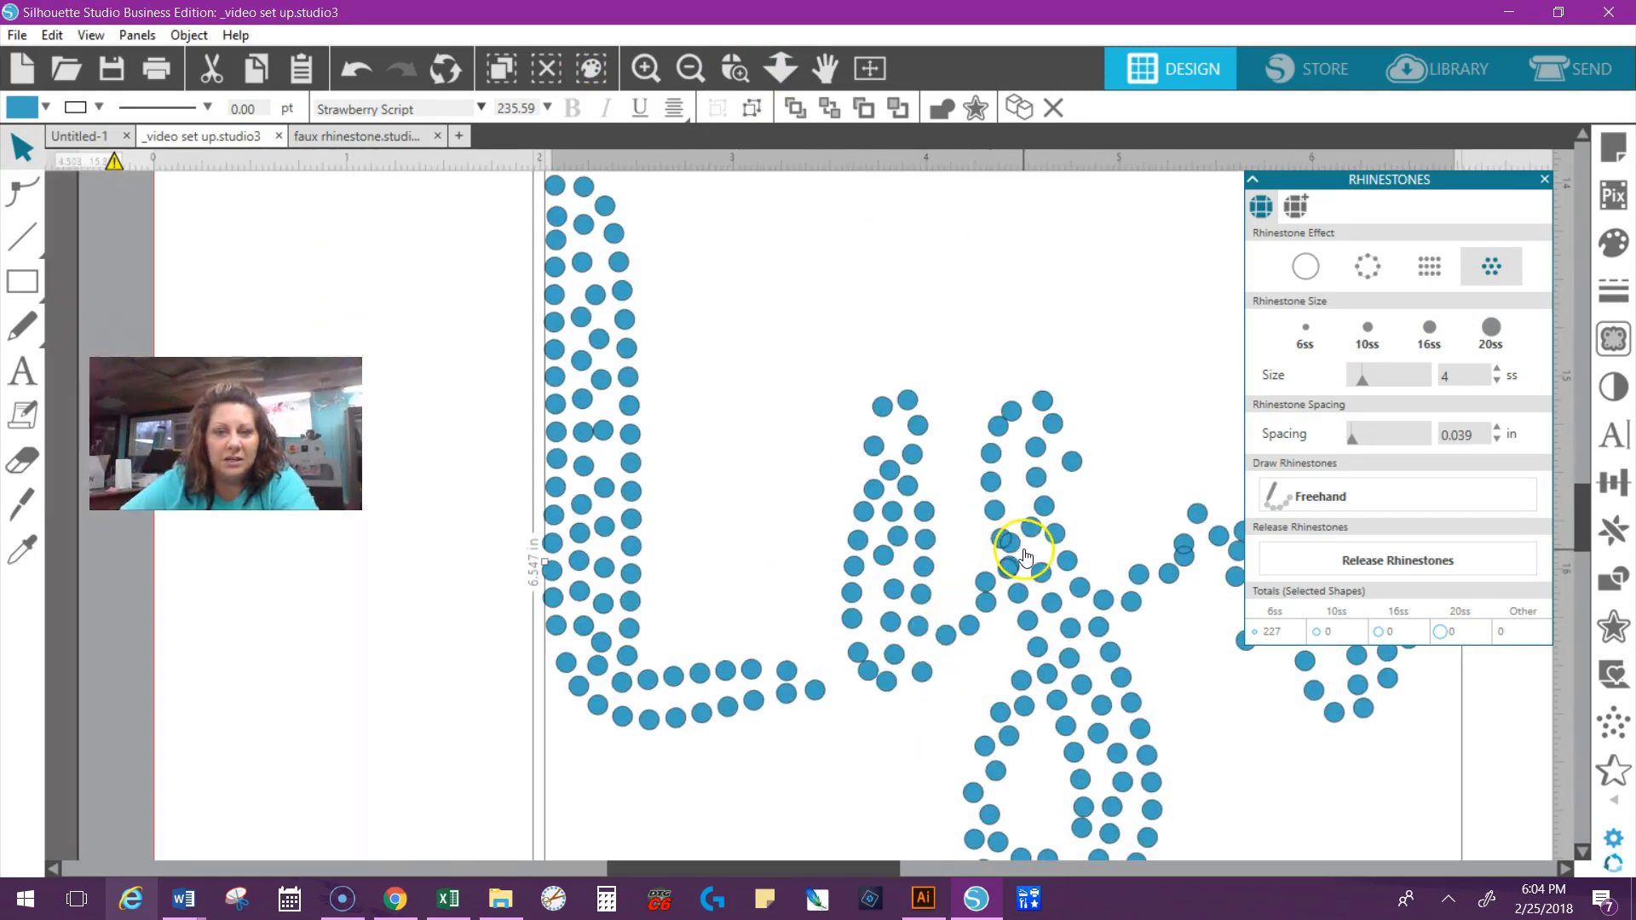
click(1374, 561)
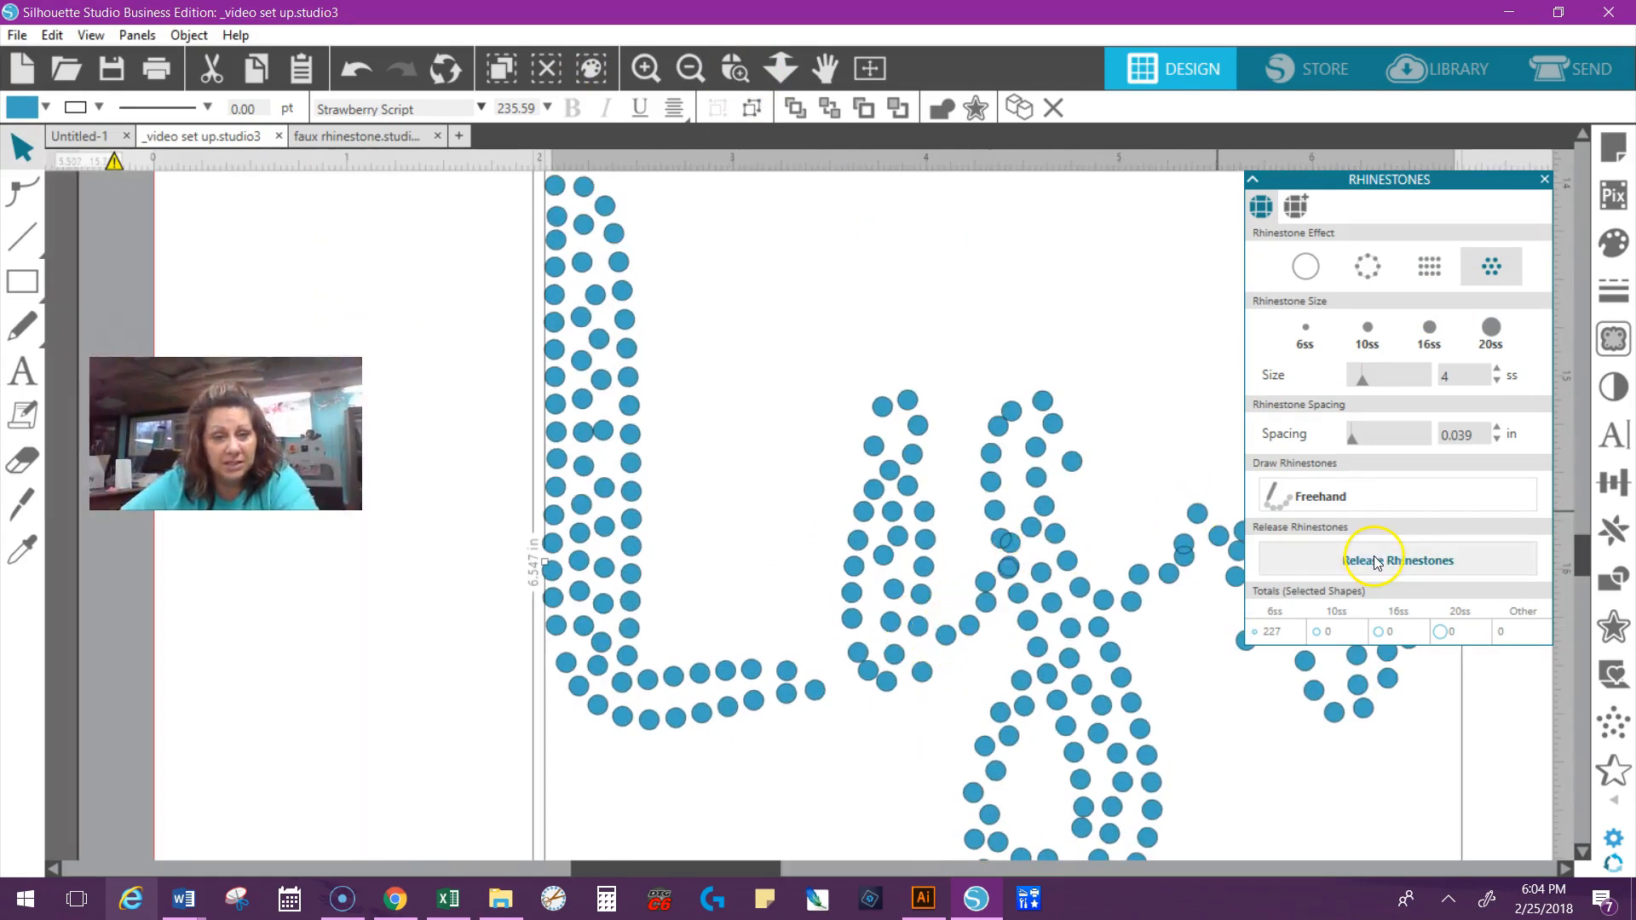
click(1316, 496)
click(257, 697)
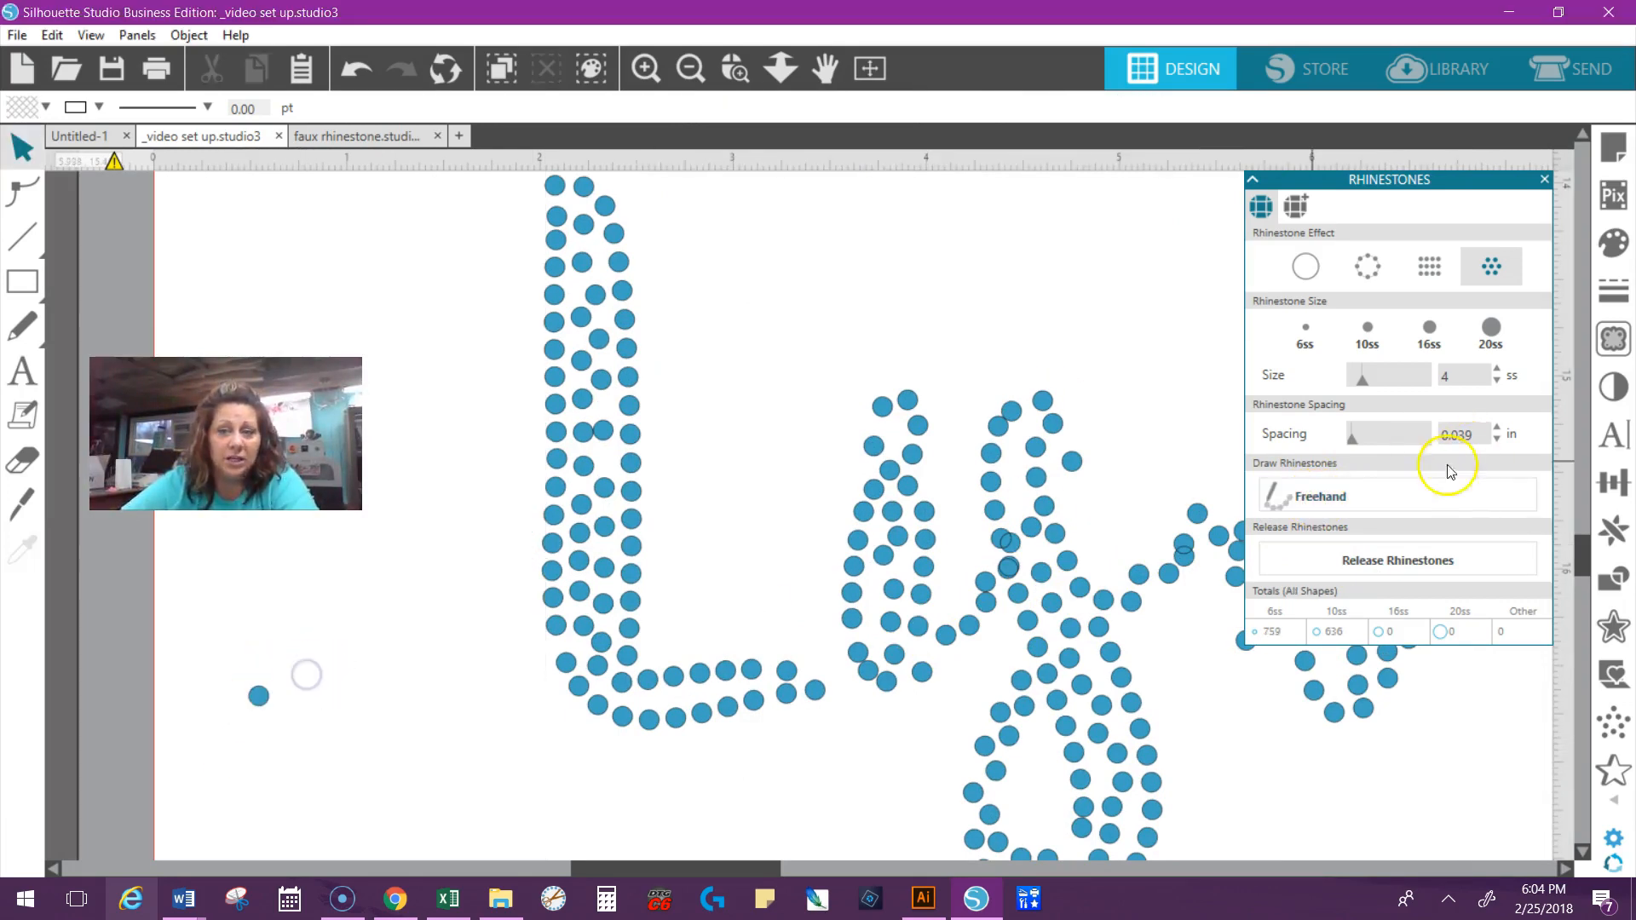
click(296, 672)
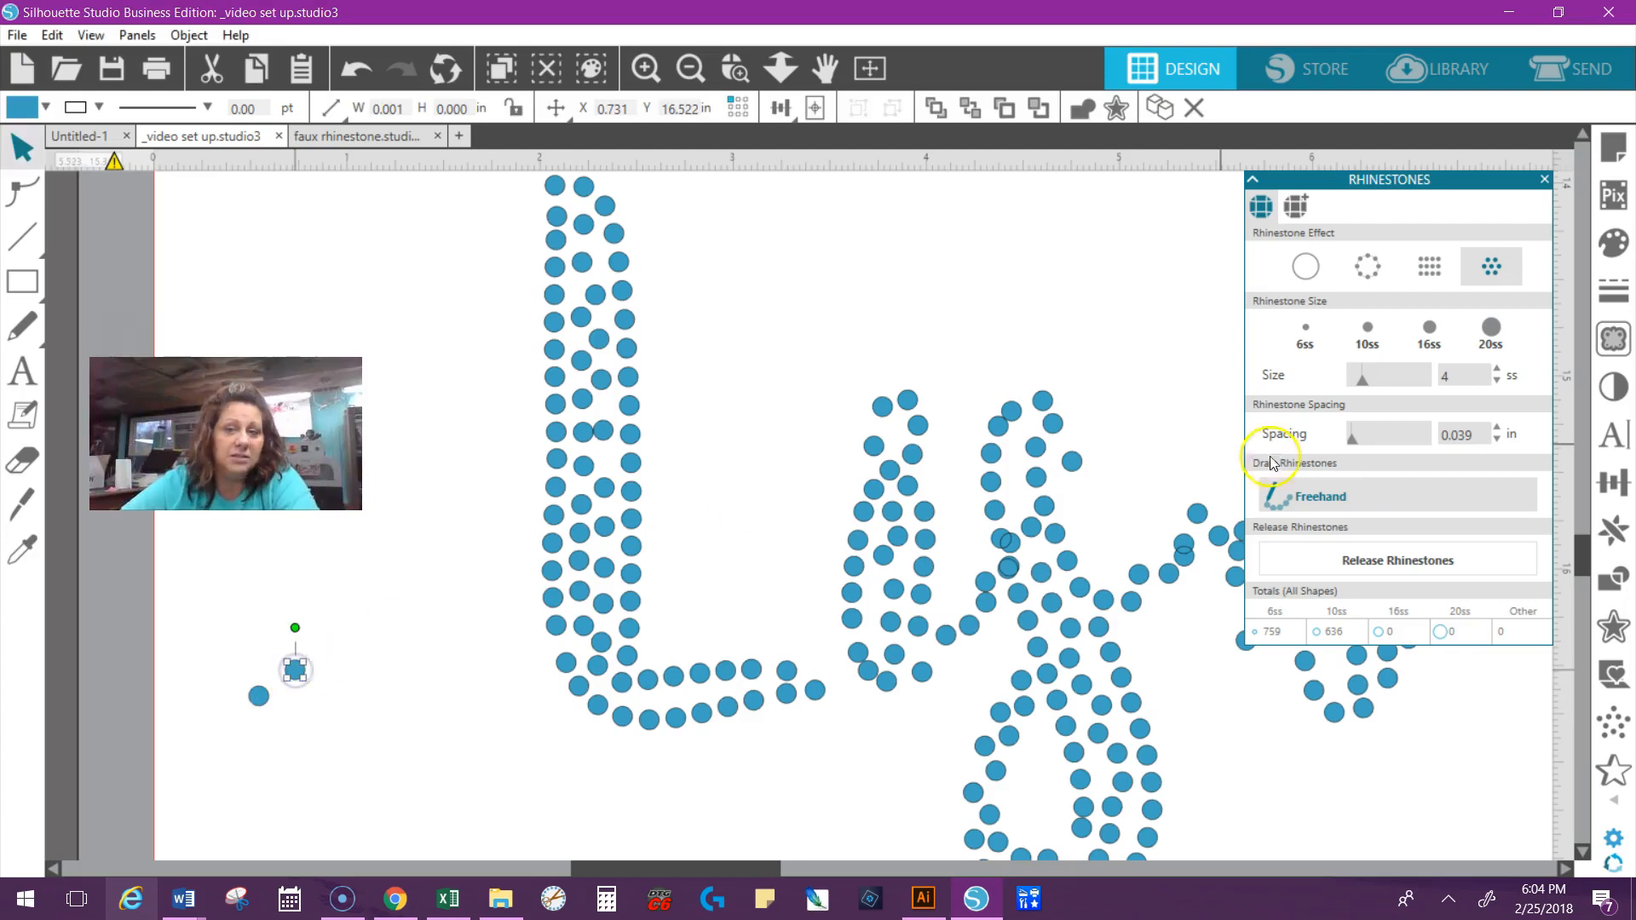
click(337, 628)
click(422, 654)
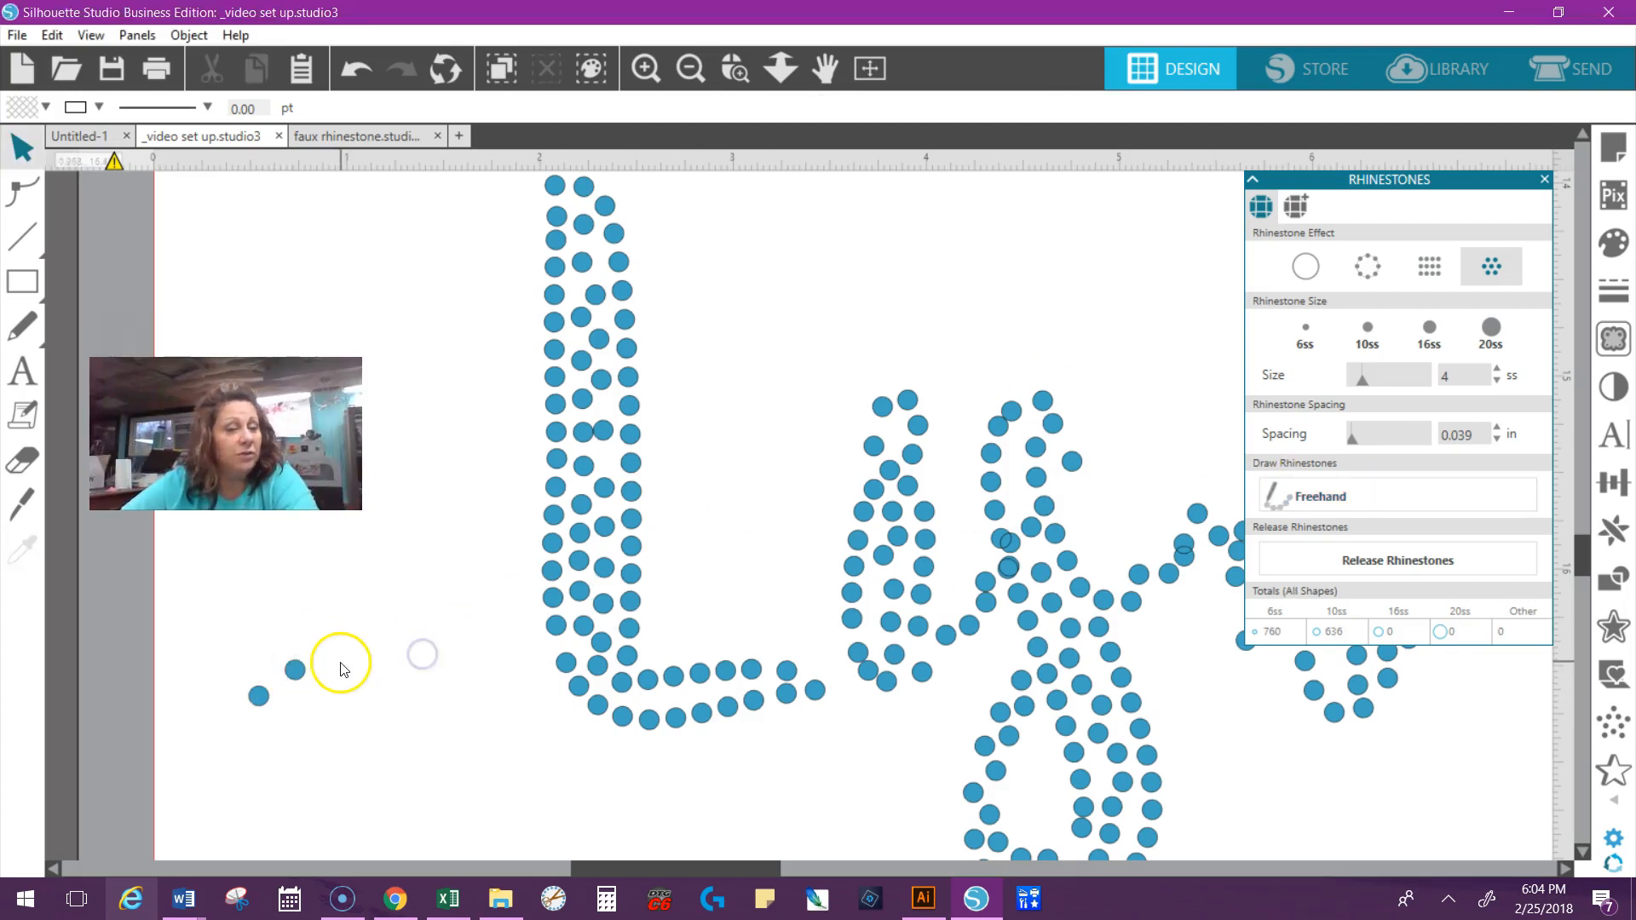
Step: Add the birdling design from the library's "chic" search results to the design page
click(1449, 68)
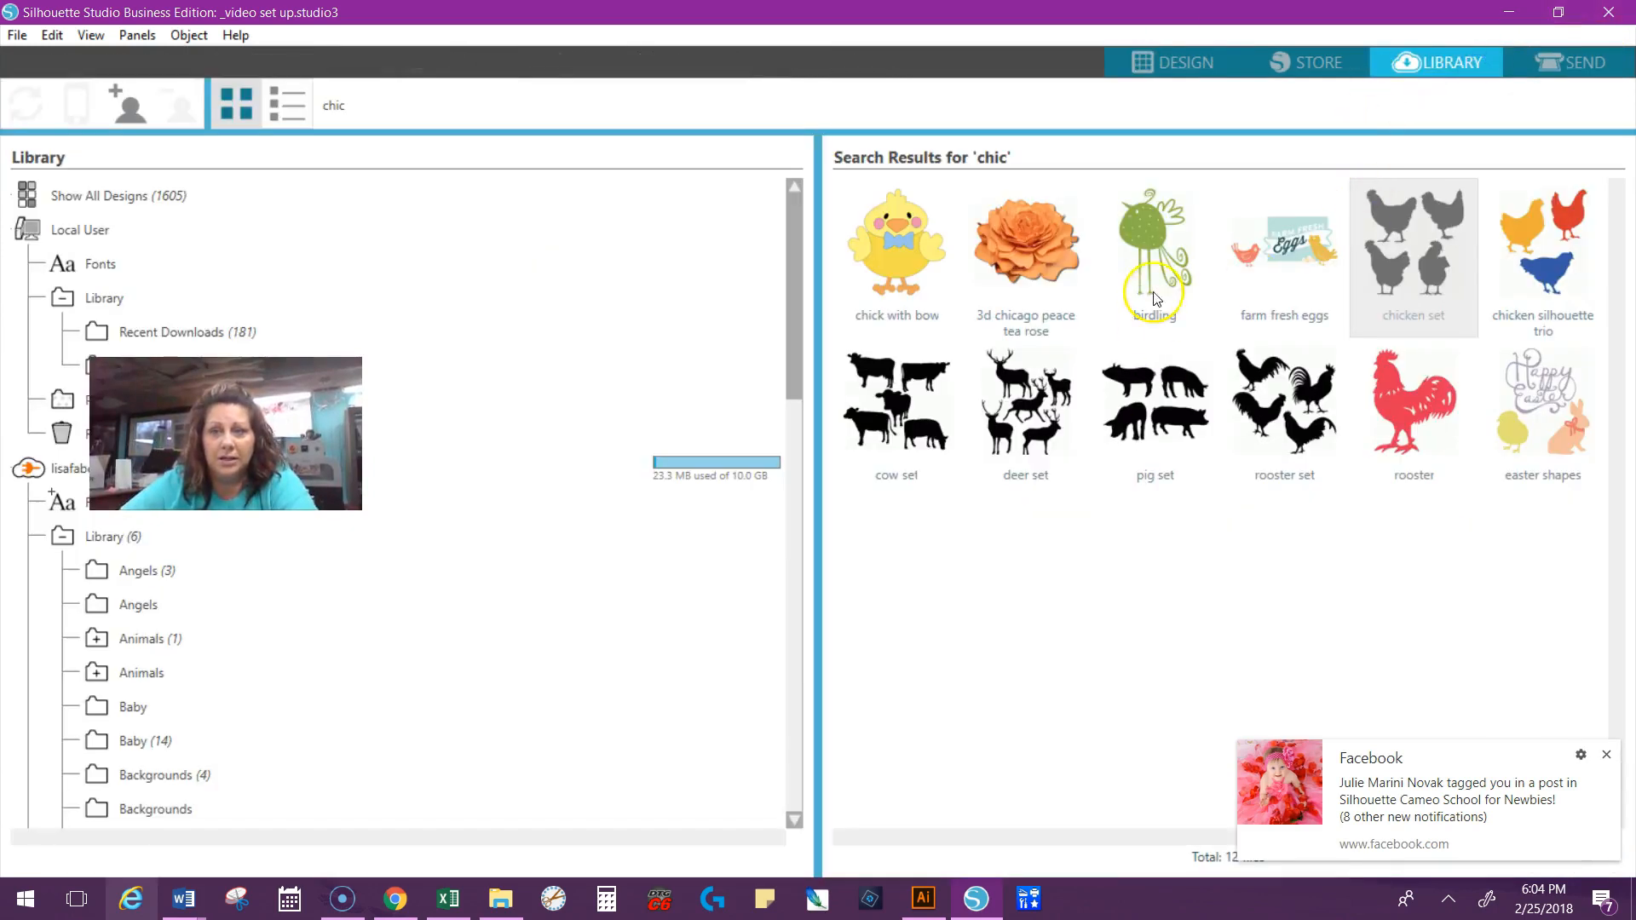
click(1167, 248)
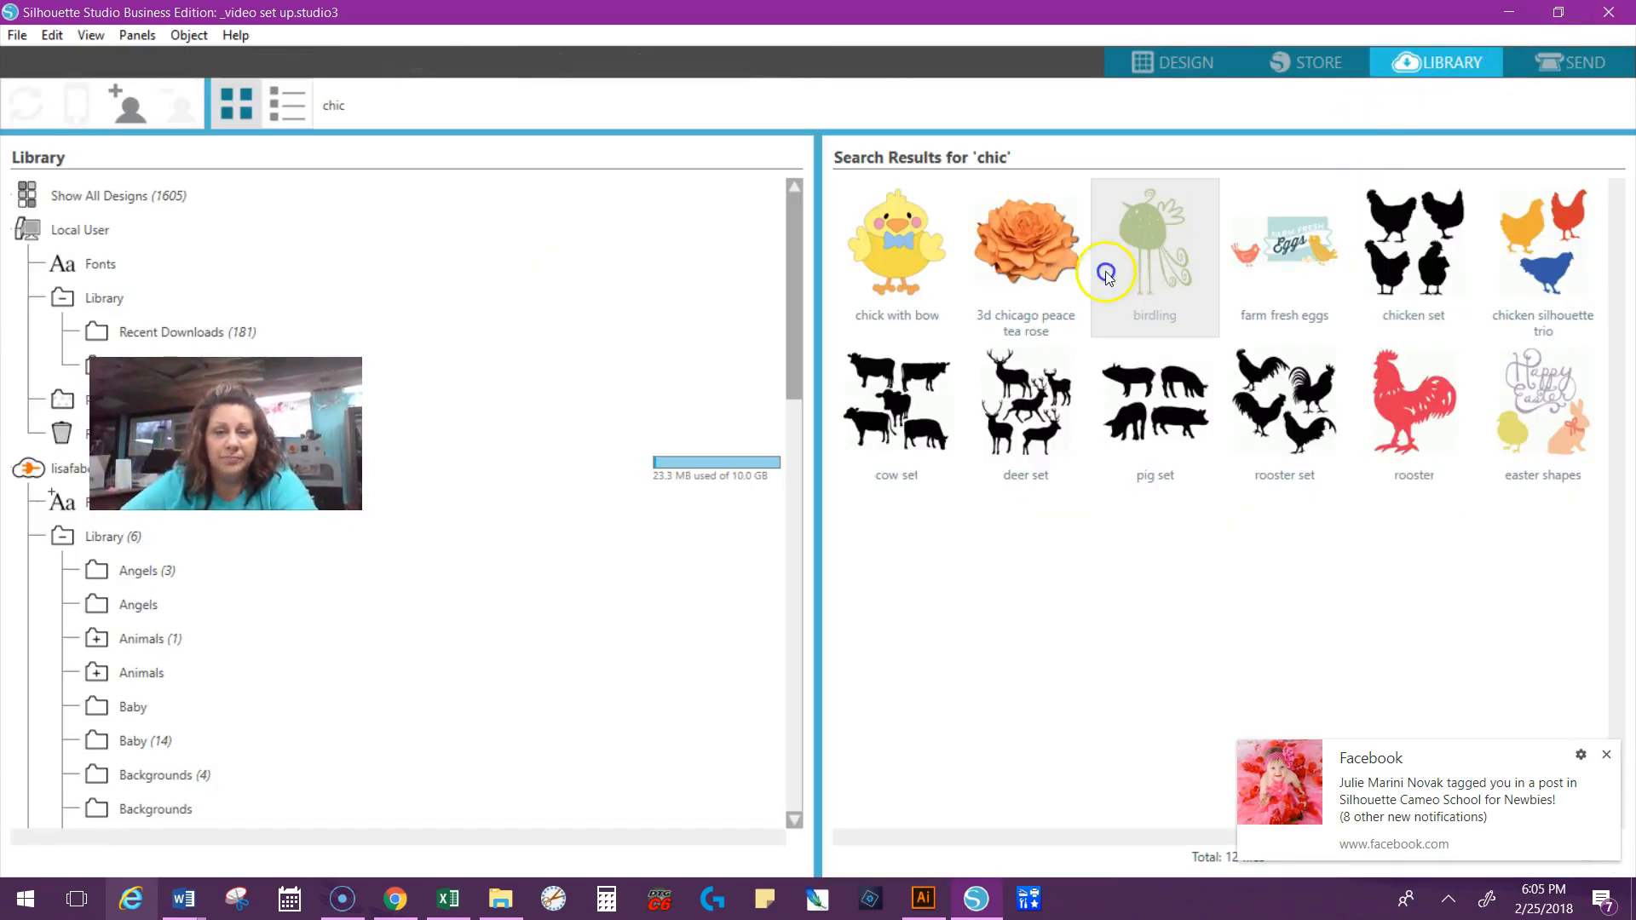
double_click(1106, 275)
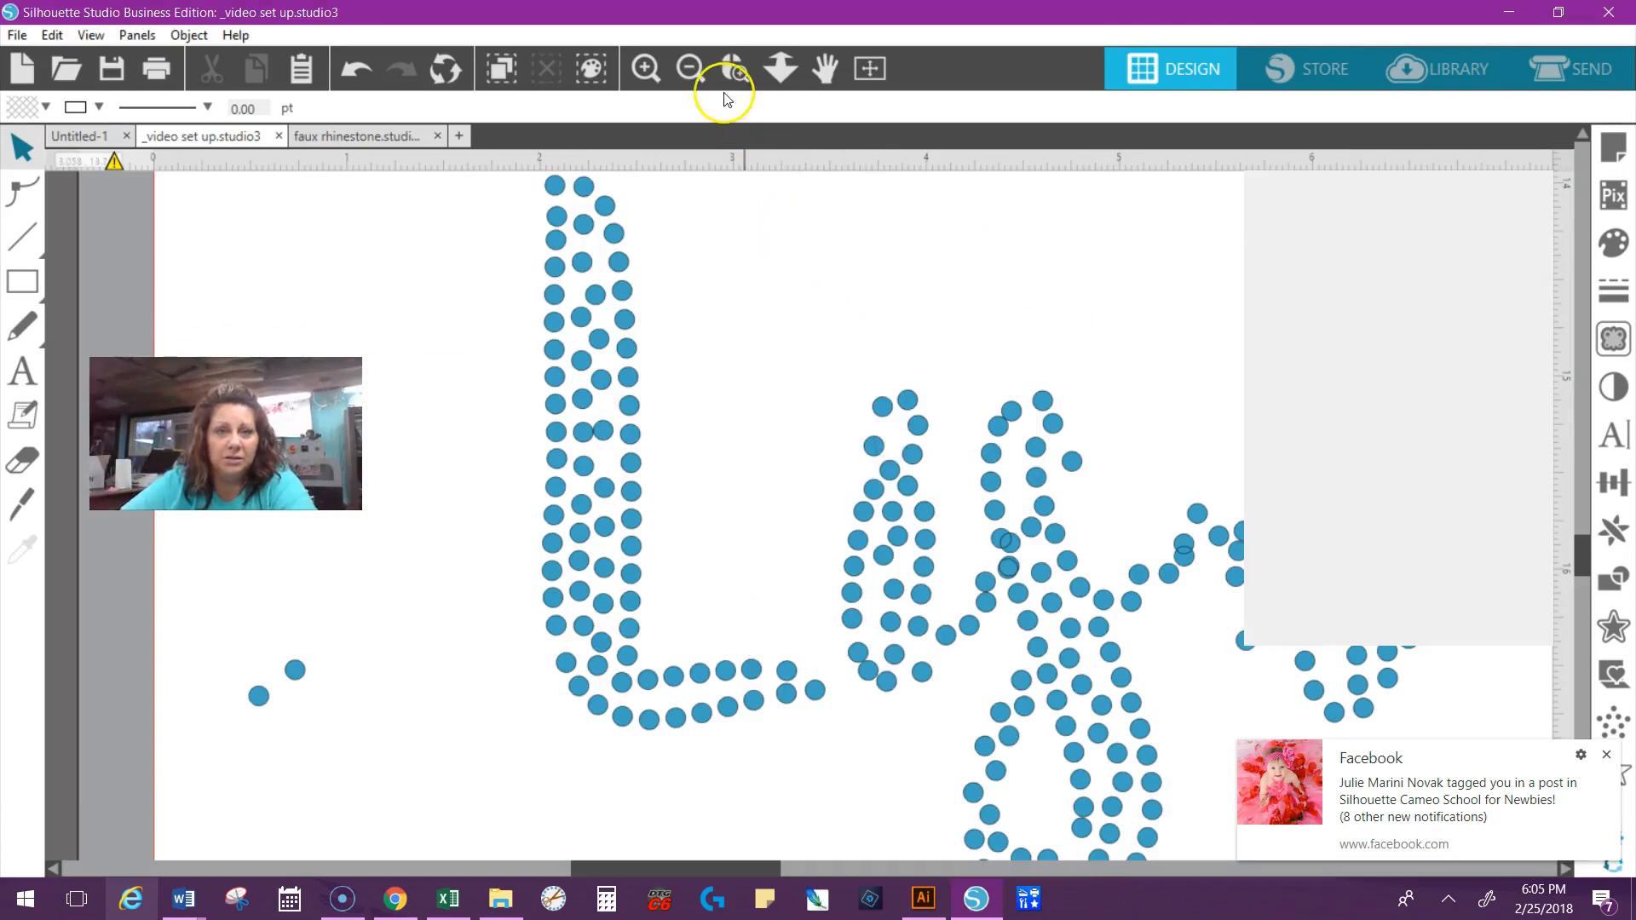
click(692, 68)
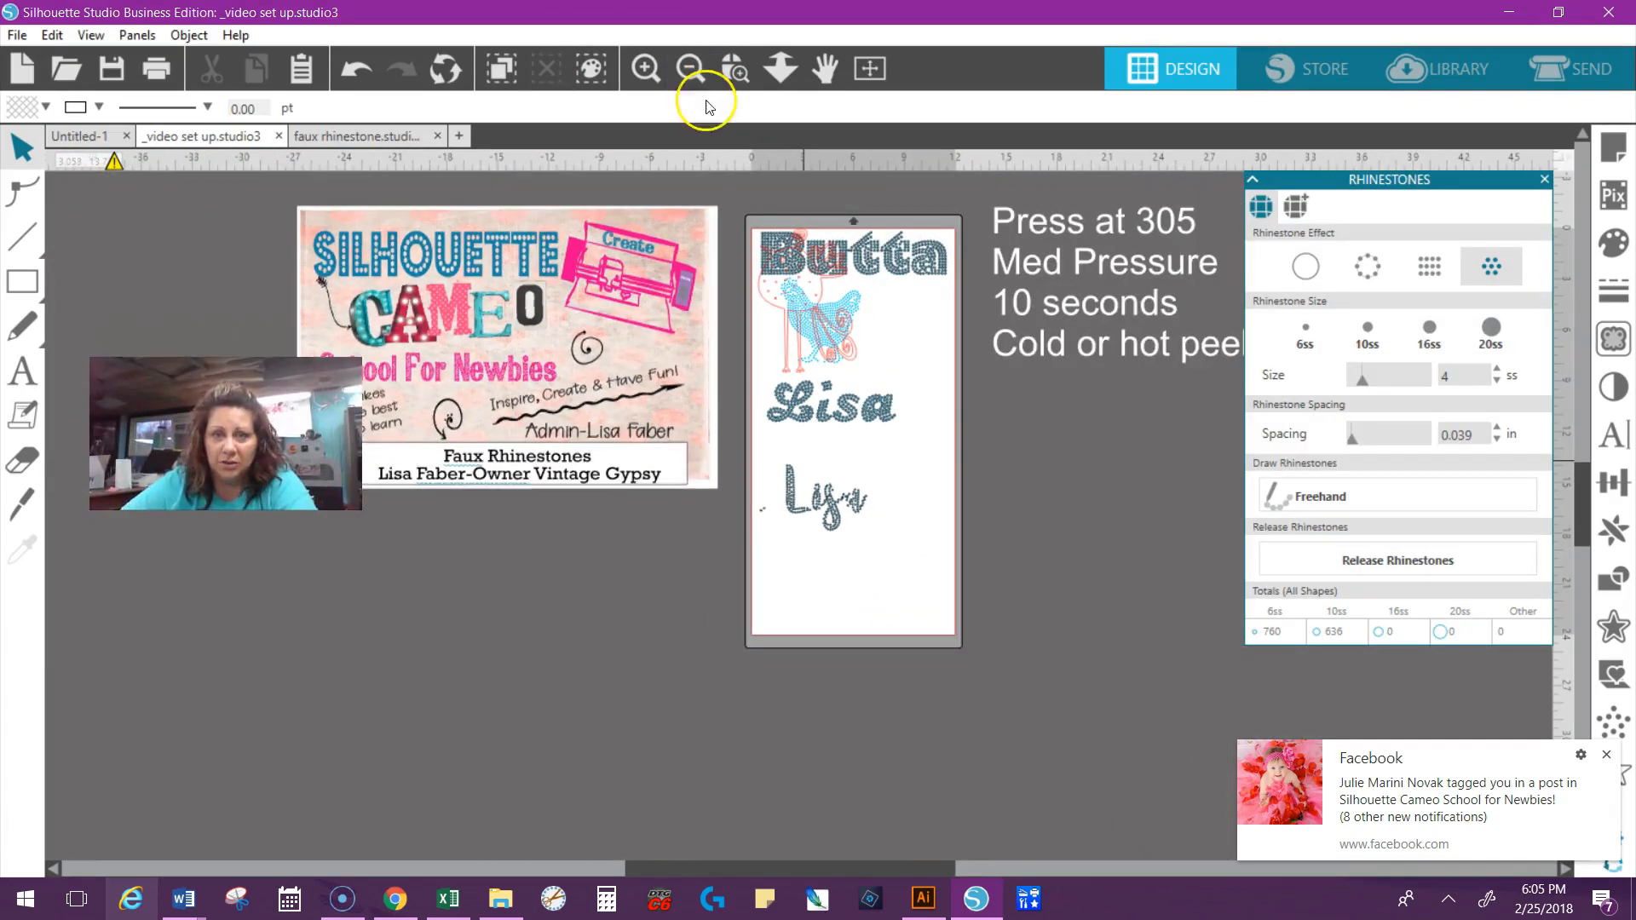
click(749, 79)
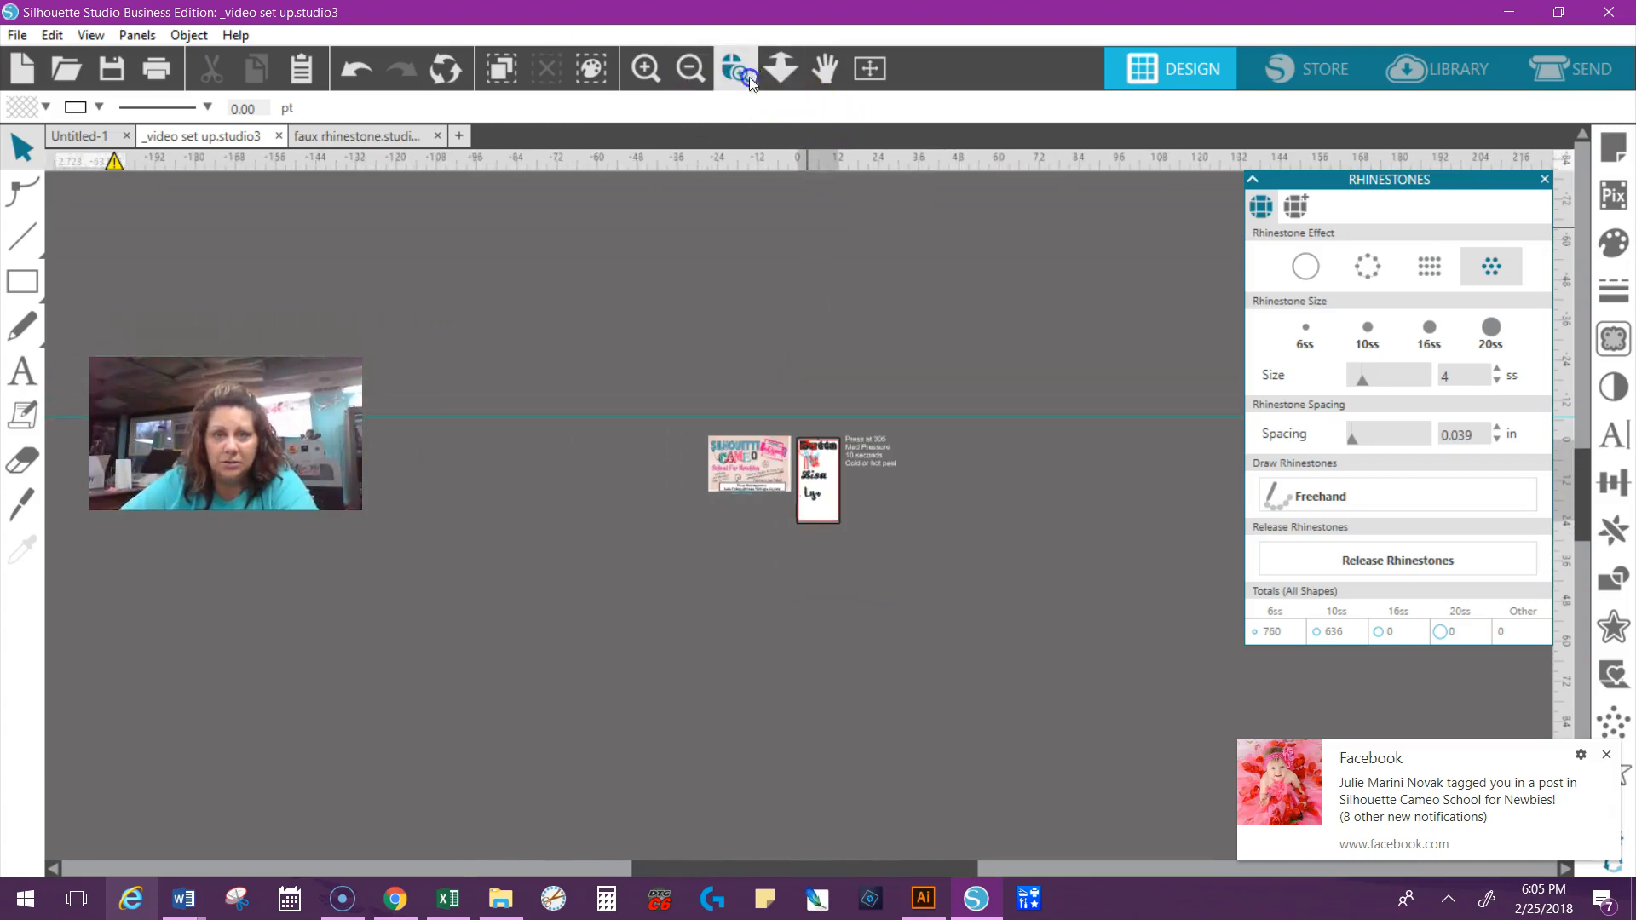
click(789, 436)
click(668, 445)
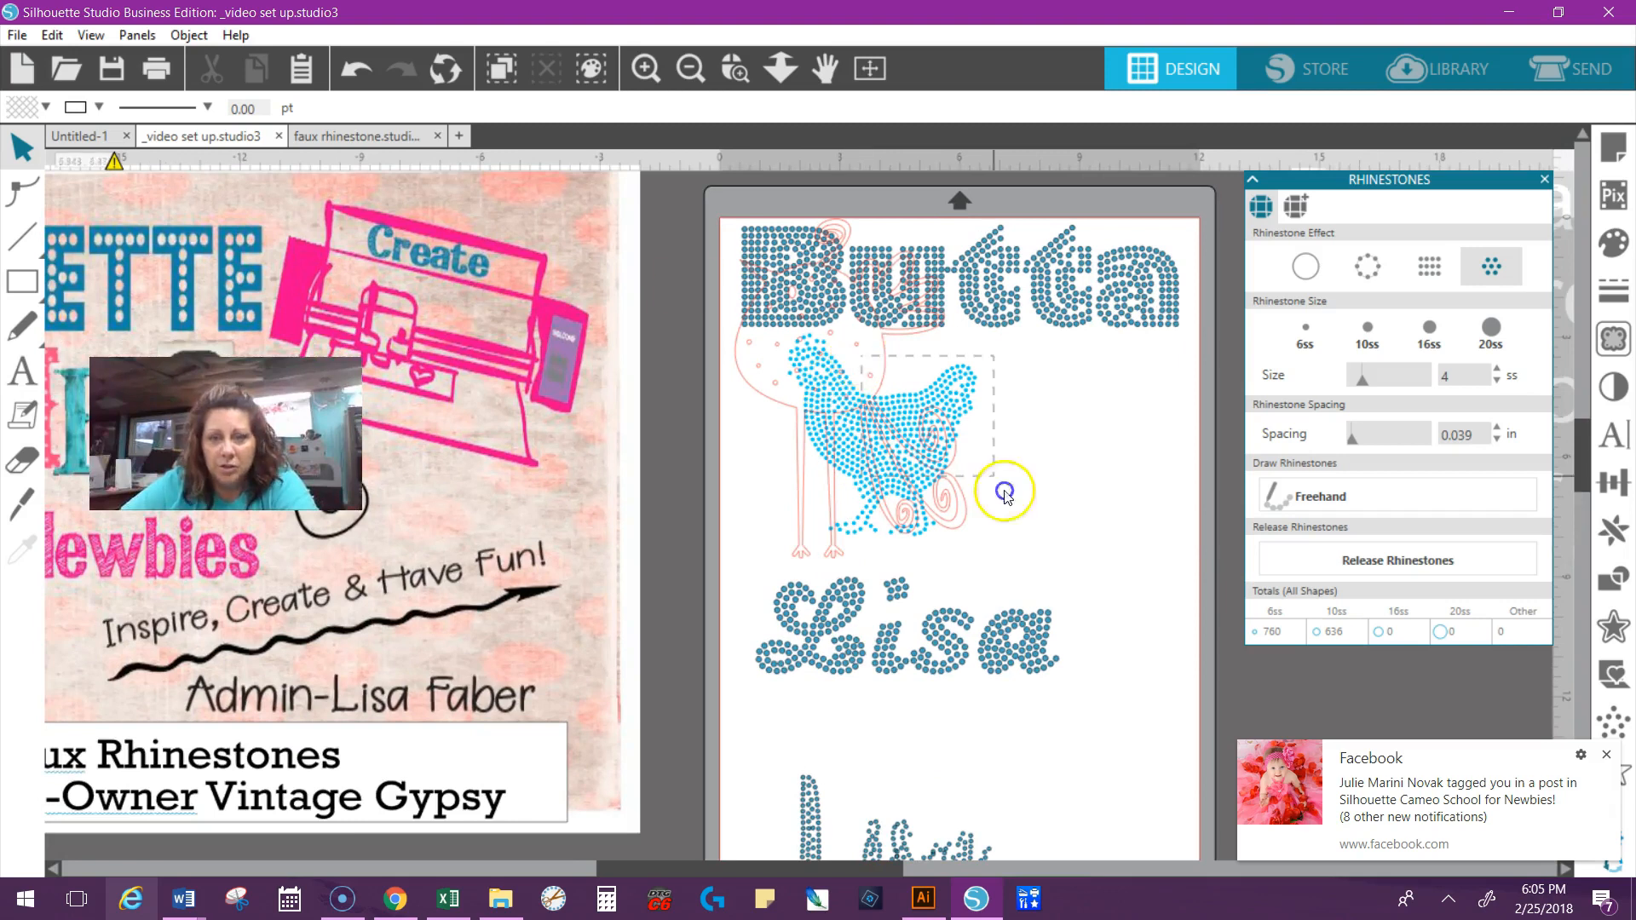
Step: Move the birdling design to the page's right edge below the chicken and draw four single size 4 rhinestones freehand on its upper body
drag(878, 379, 1174, 778)
click(1175, 775)
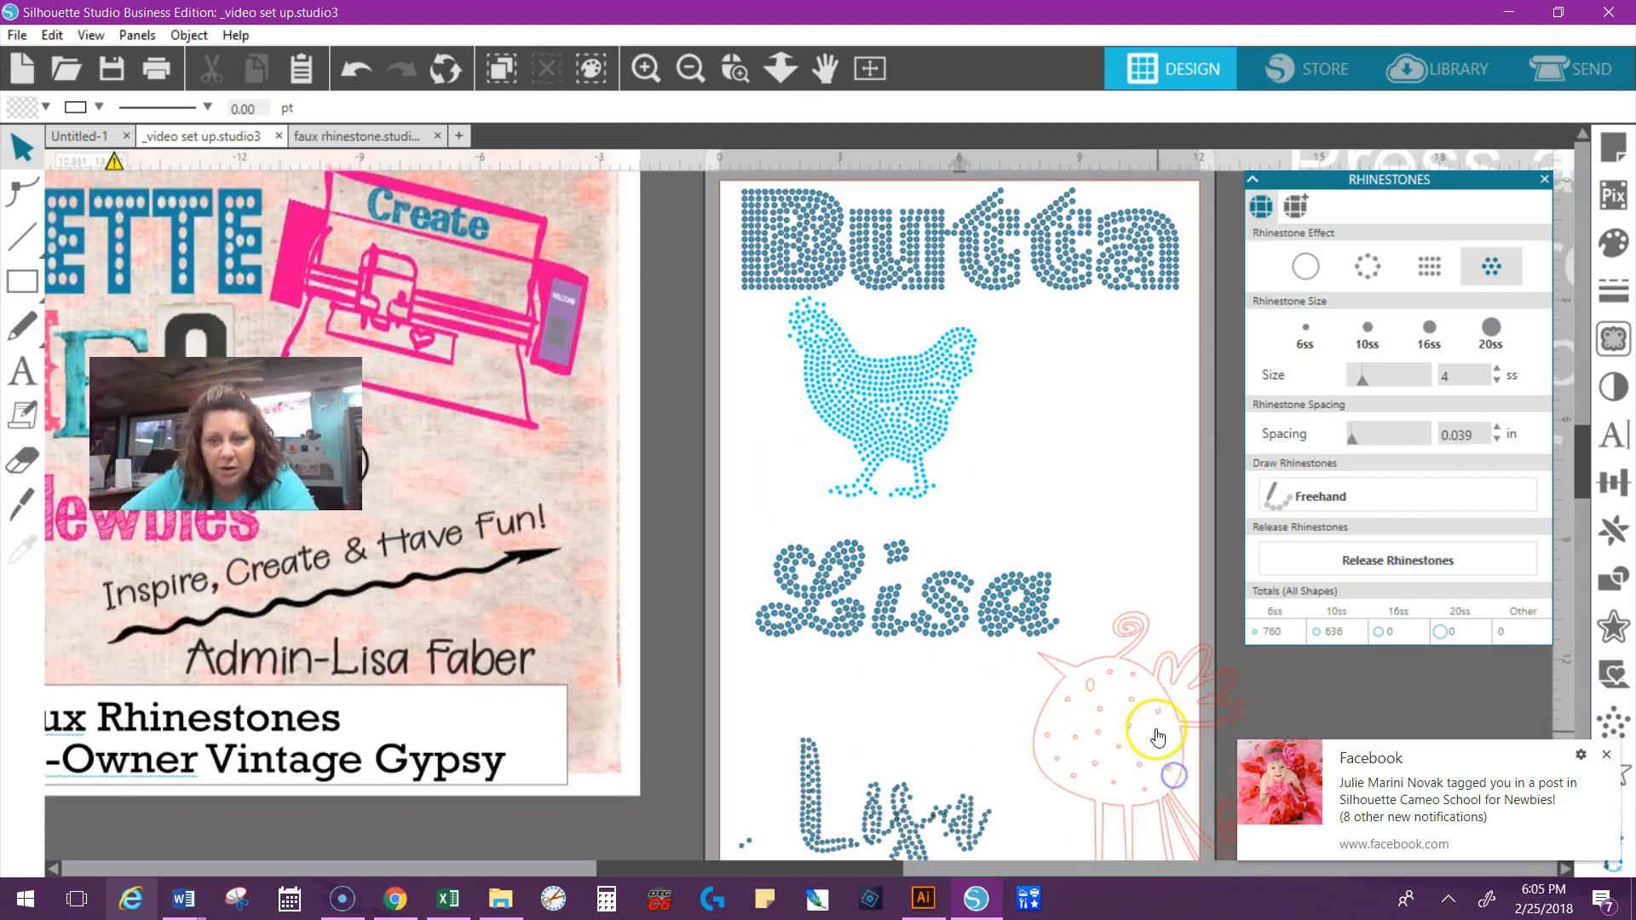
click(1345, 508)
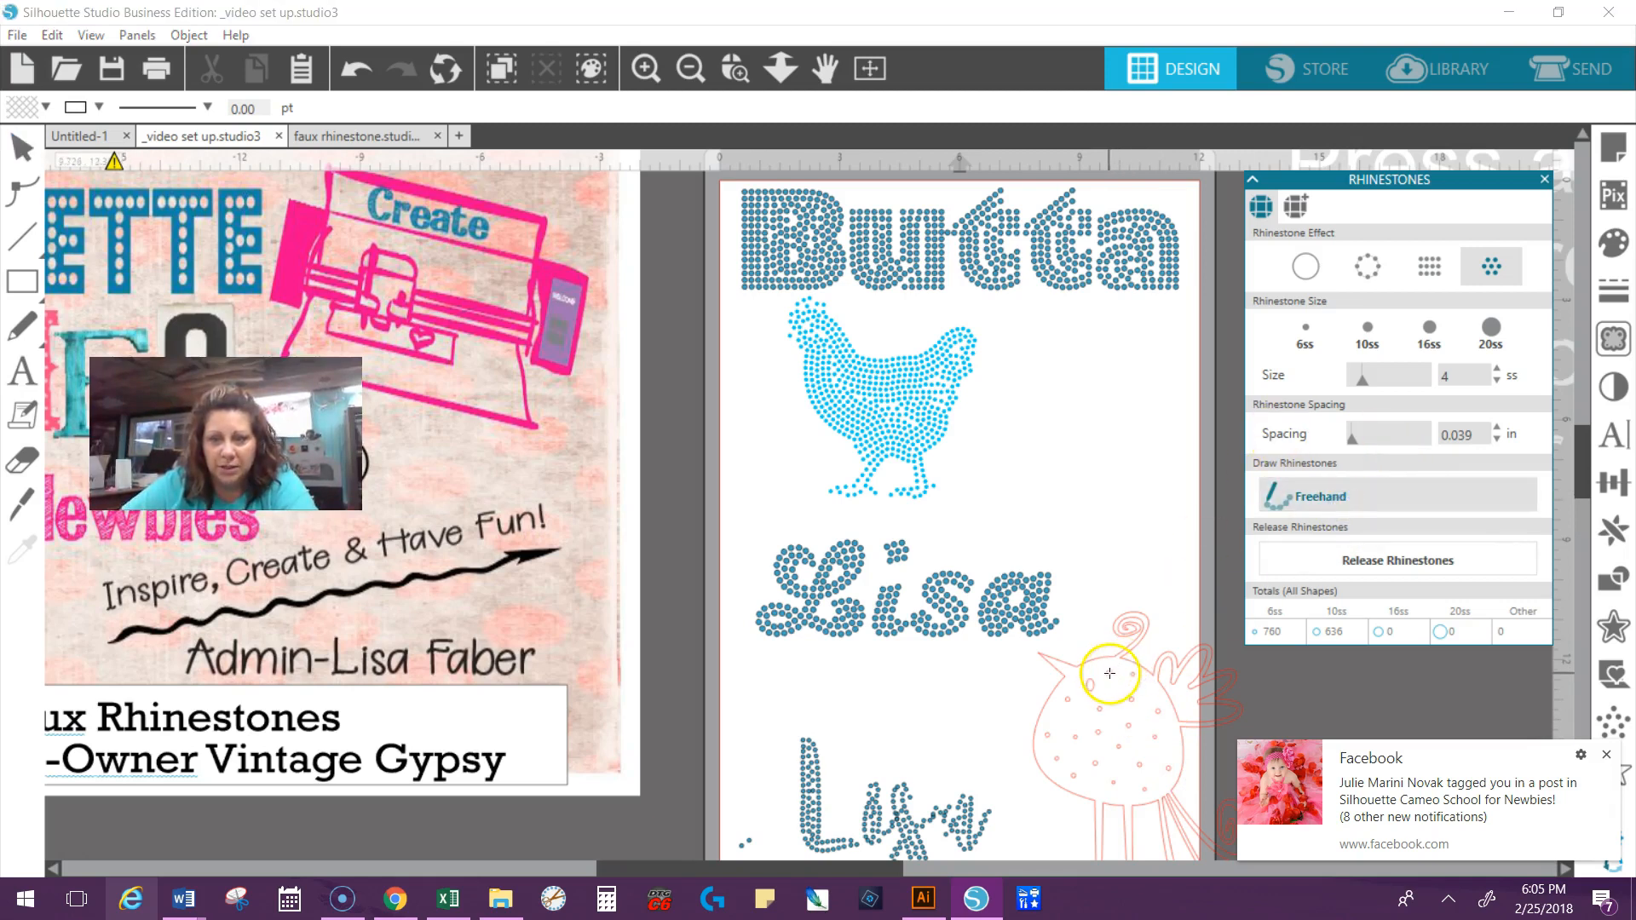
click(1109, 674)
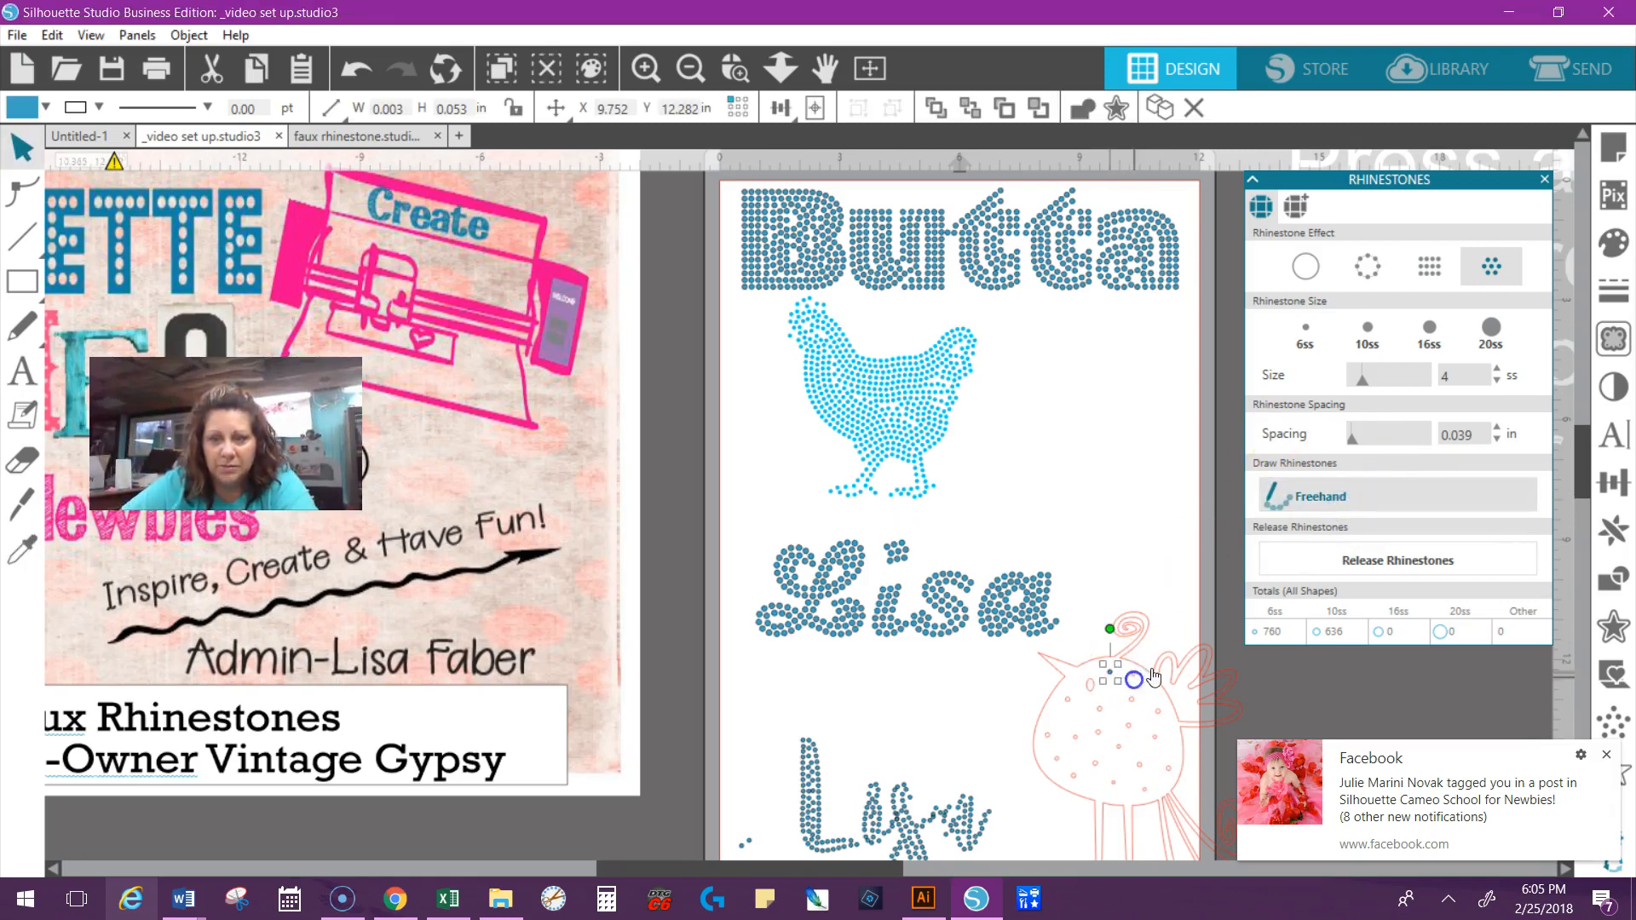
click(1312, 484)
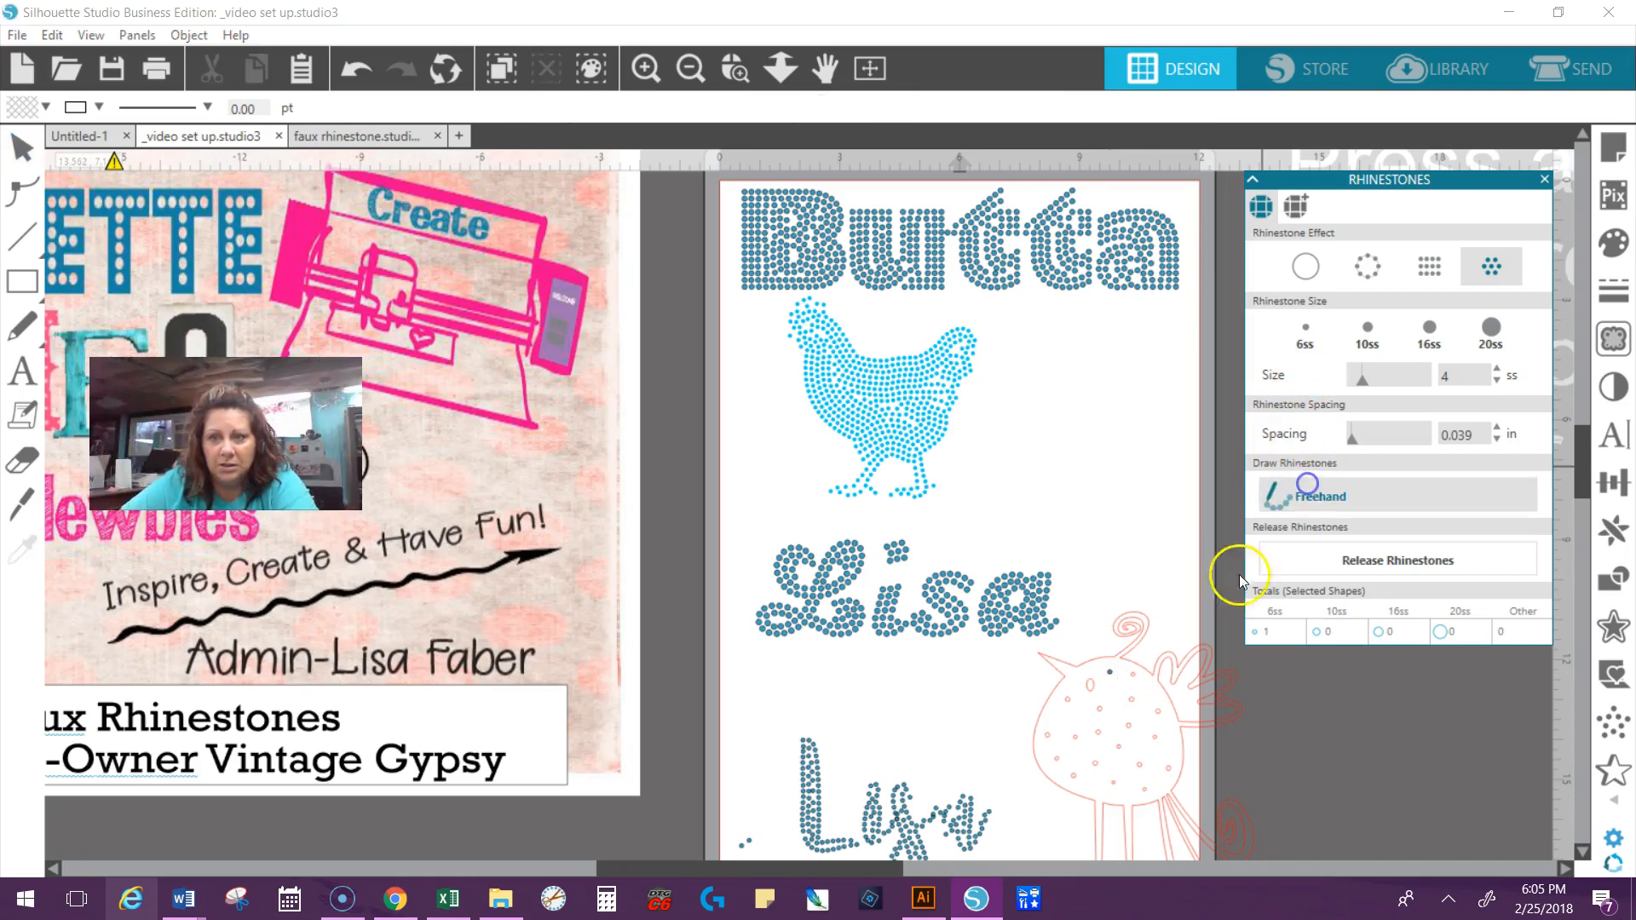
click(1130, 692)
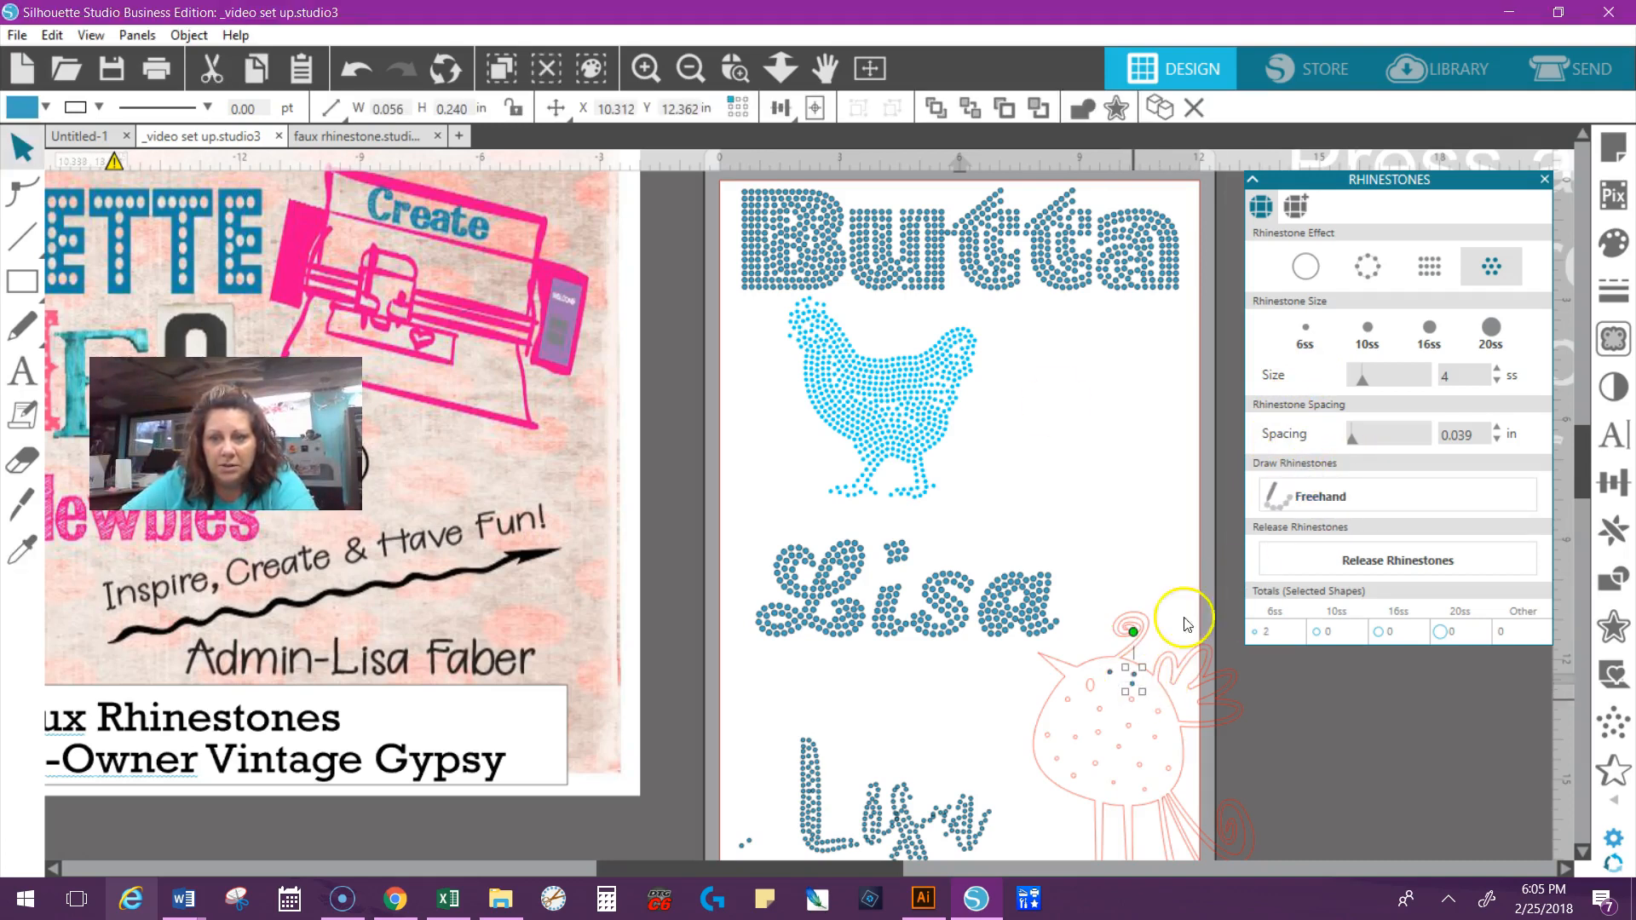
click(1308, 495)
click(1132, 708)
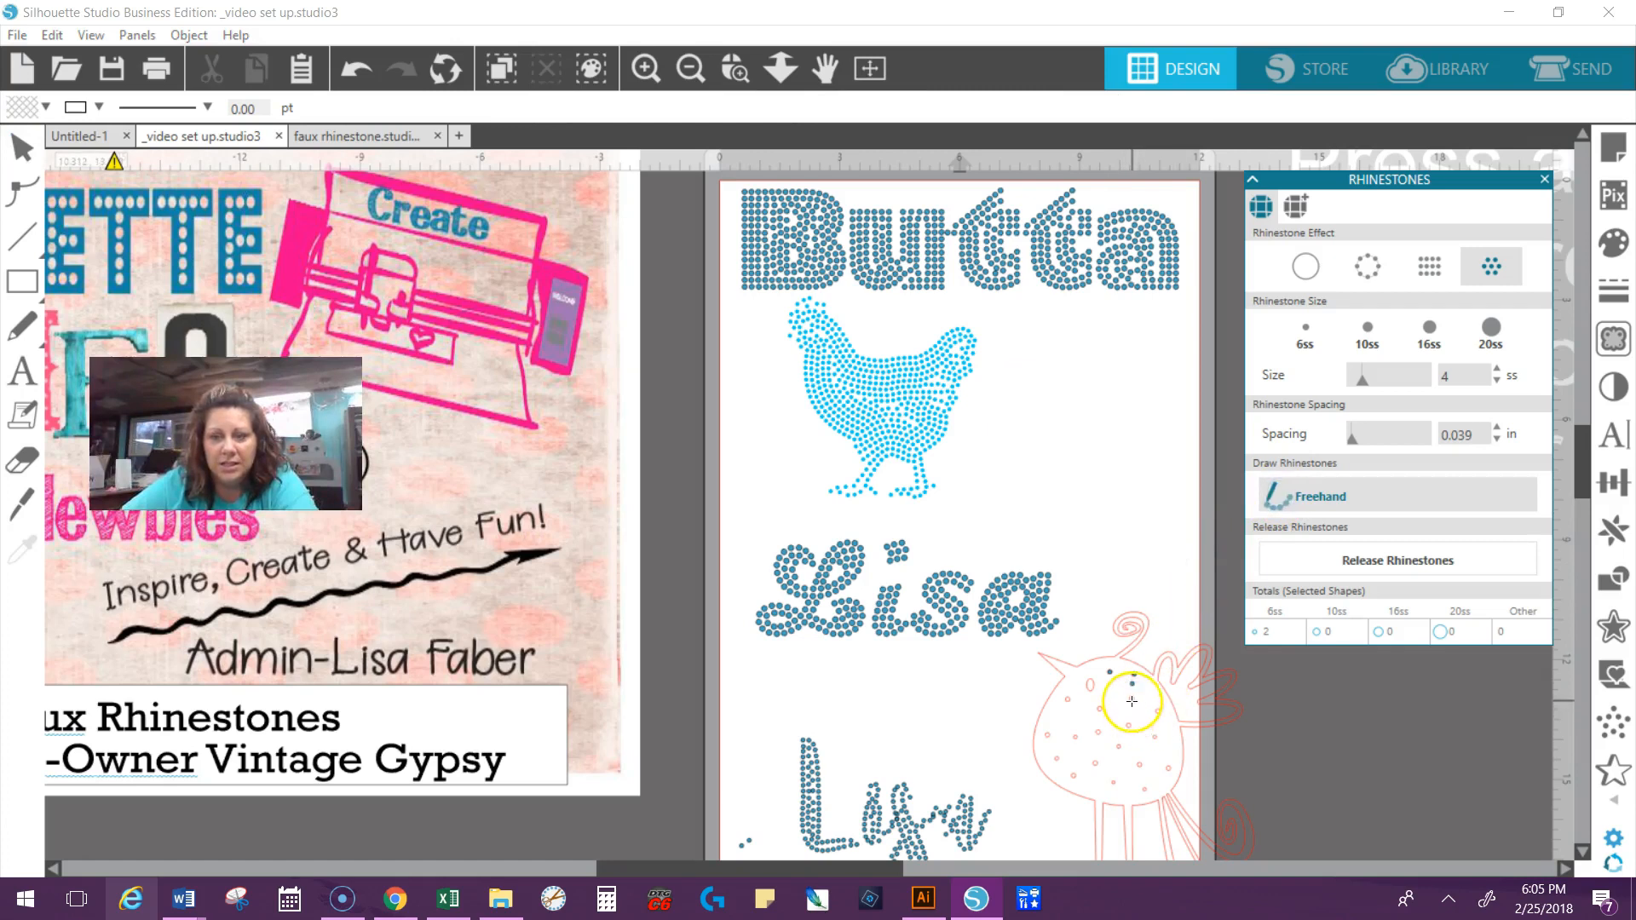
click(1132, 701)
click(1340, 483)
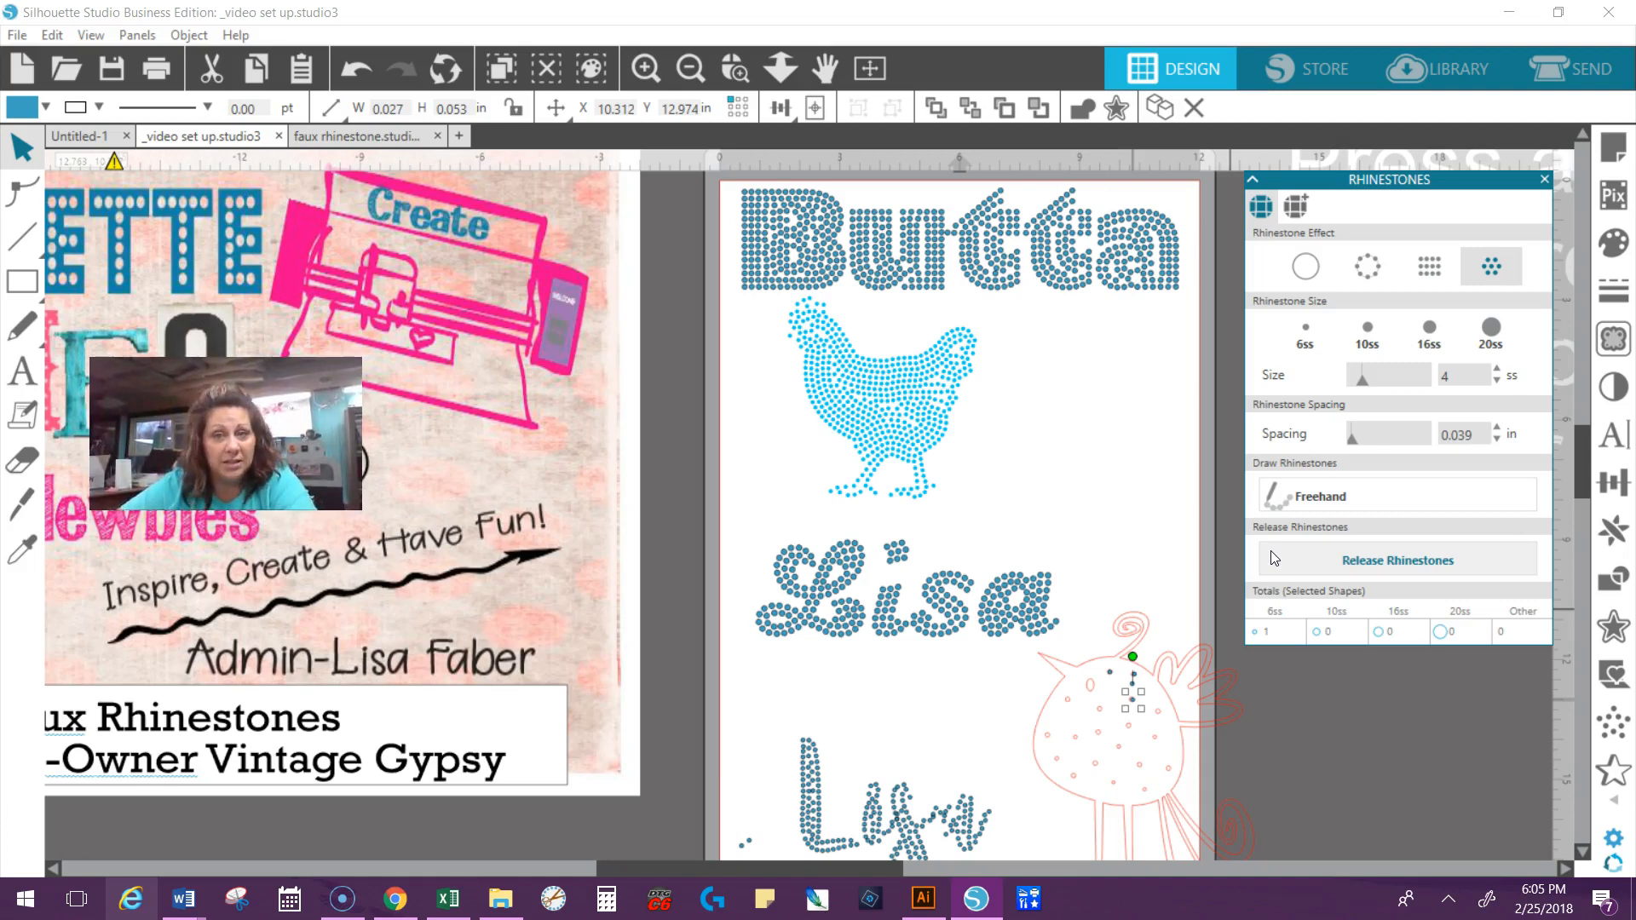
Step: Flip the large rhinestone text at the top of the page horizontally
drag(825, 156, 1178, 339)
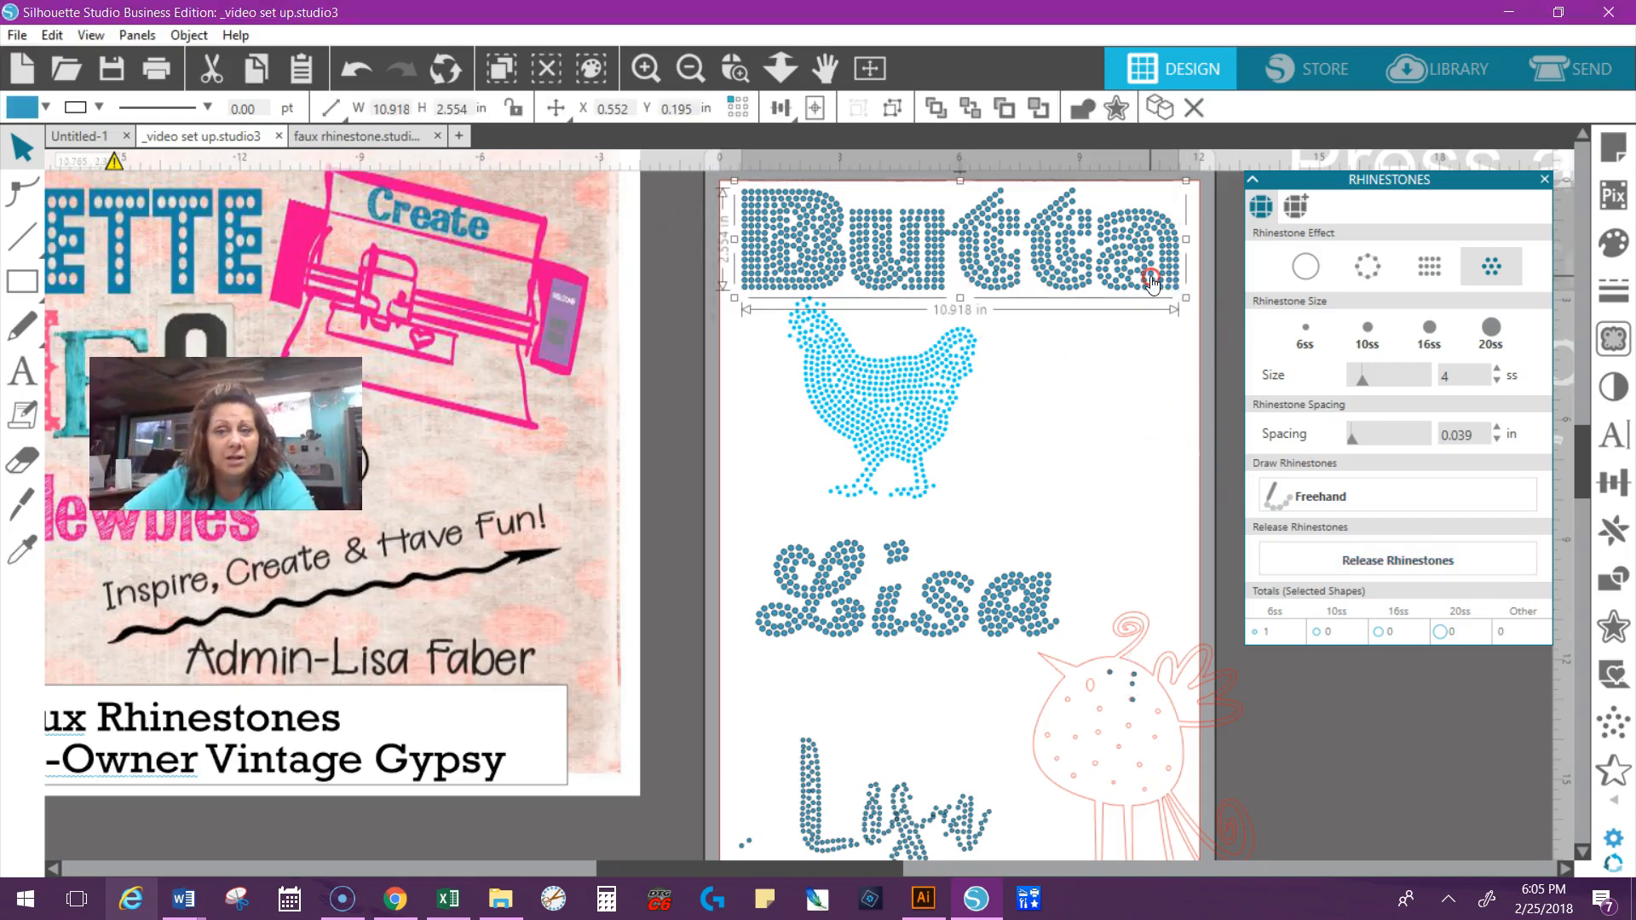
right_click(1153, 280)
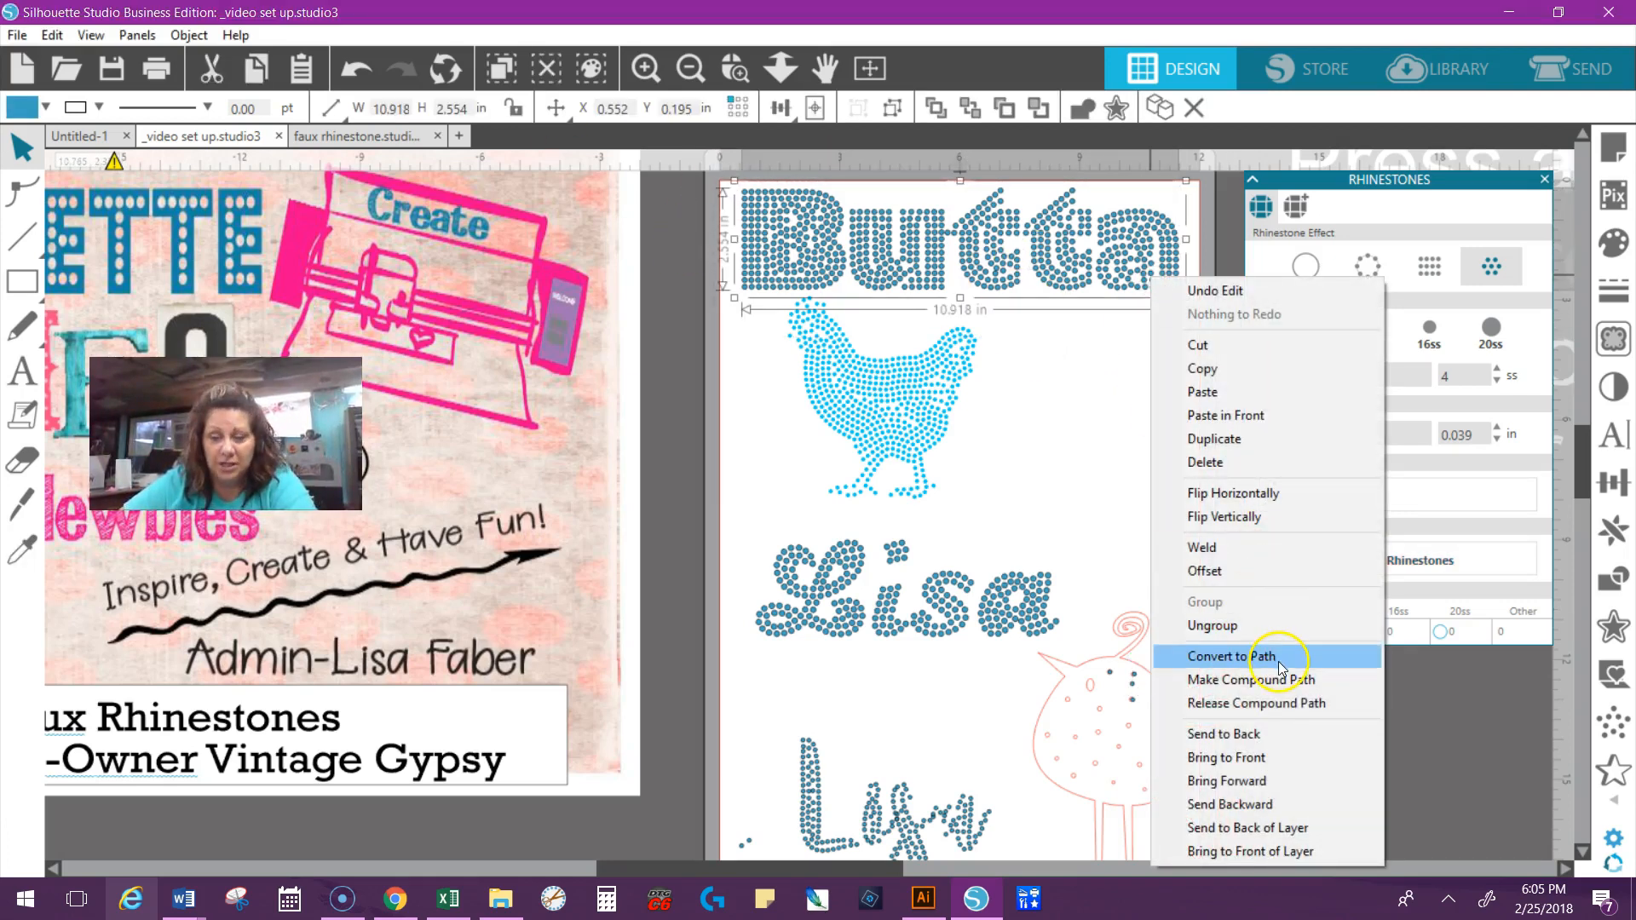
key(Escape)
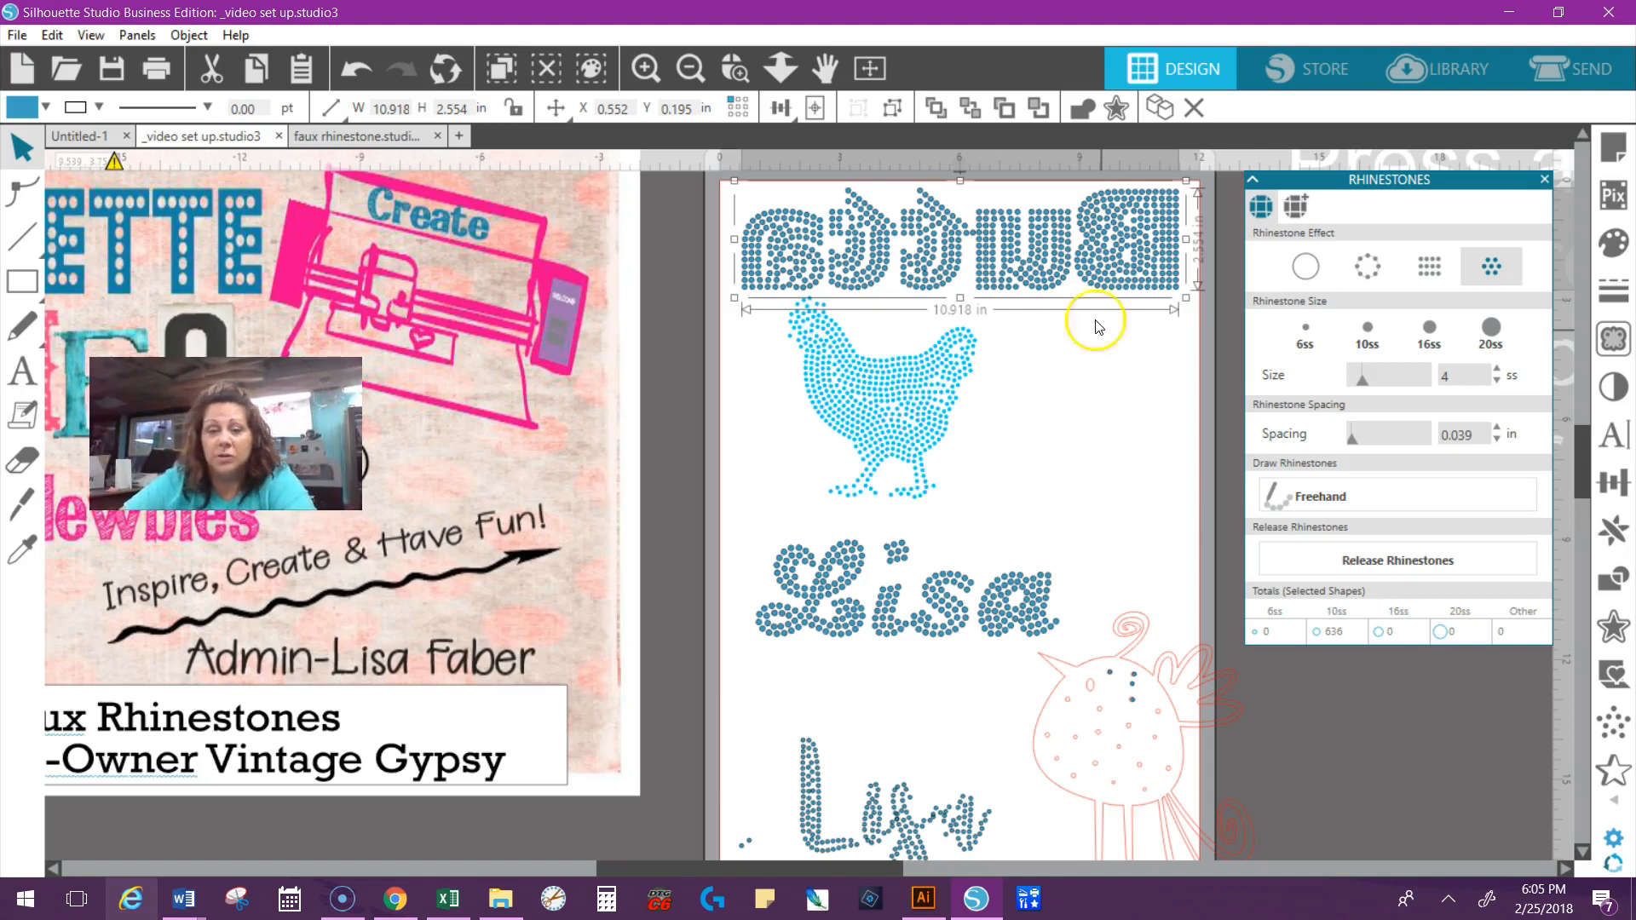
Step: Add a new last line reading "Teflon Sheet" to the pressing instructions text beside the page
scroll(546, 690, right, 5)
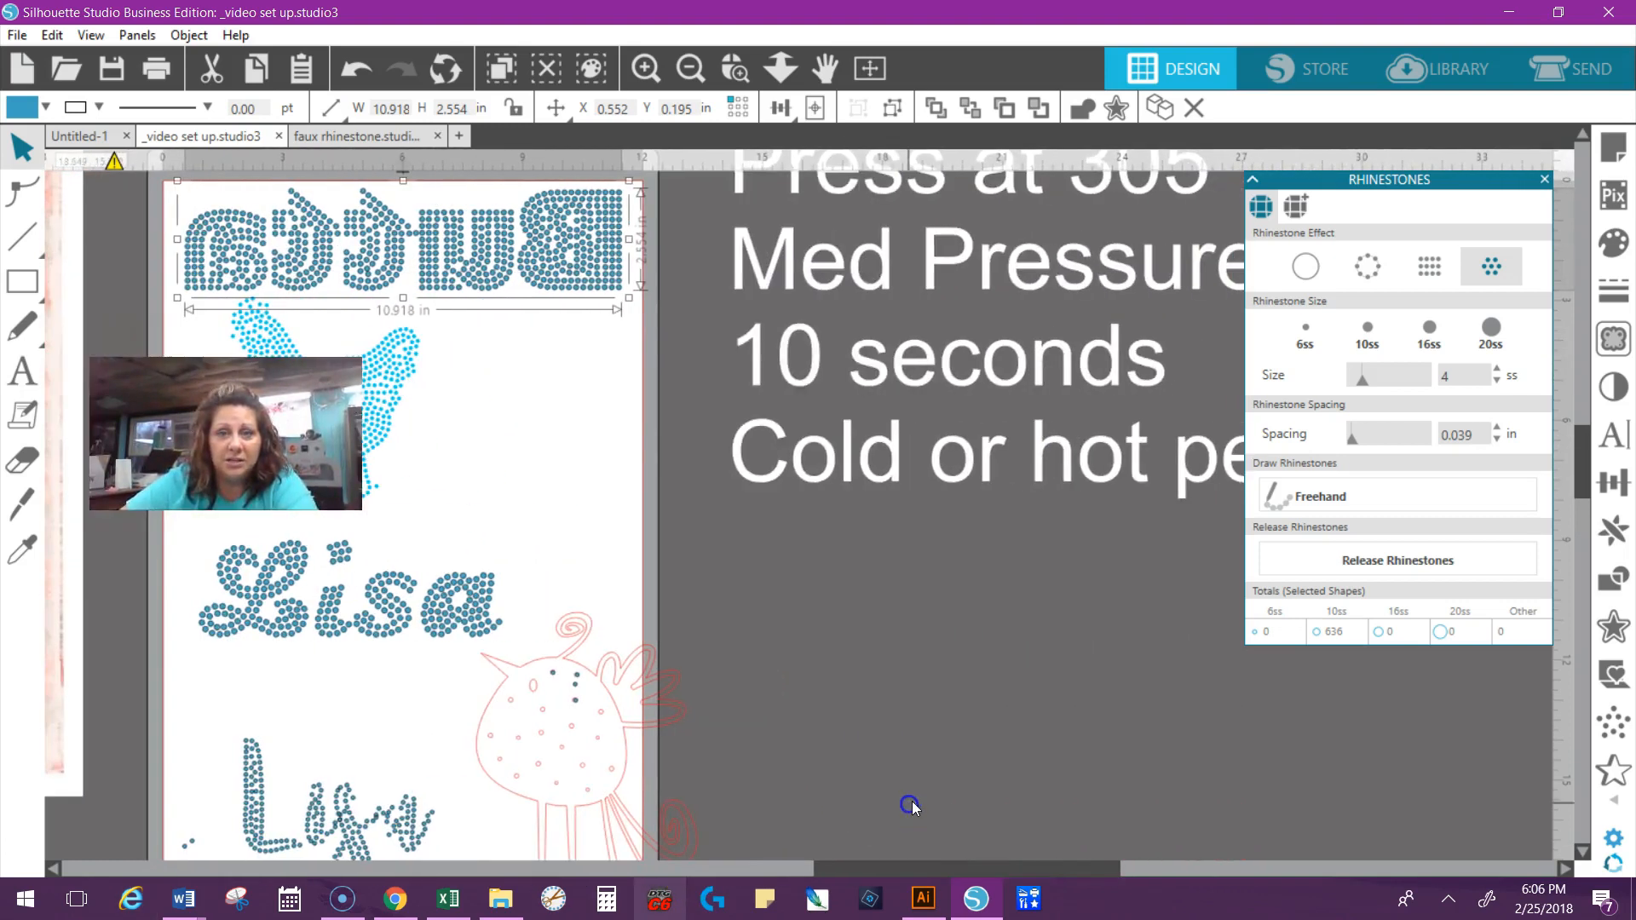
click(1002, 729)
scroll(1002, 730, up, 1)
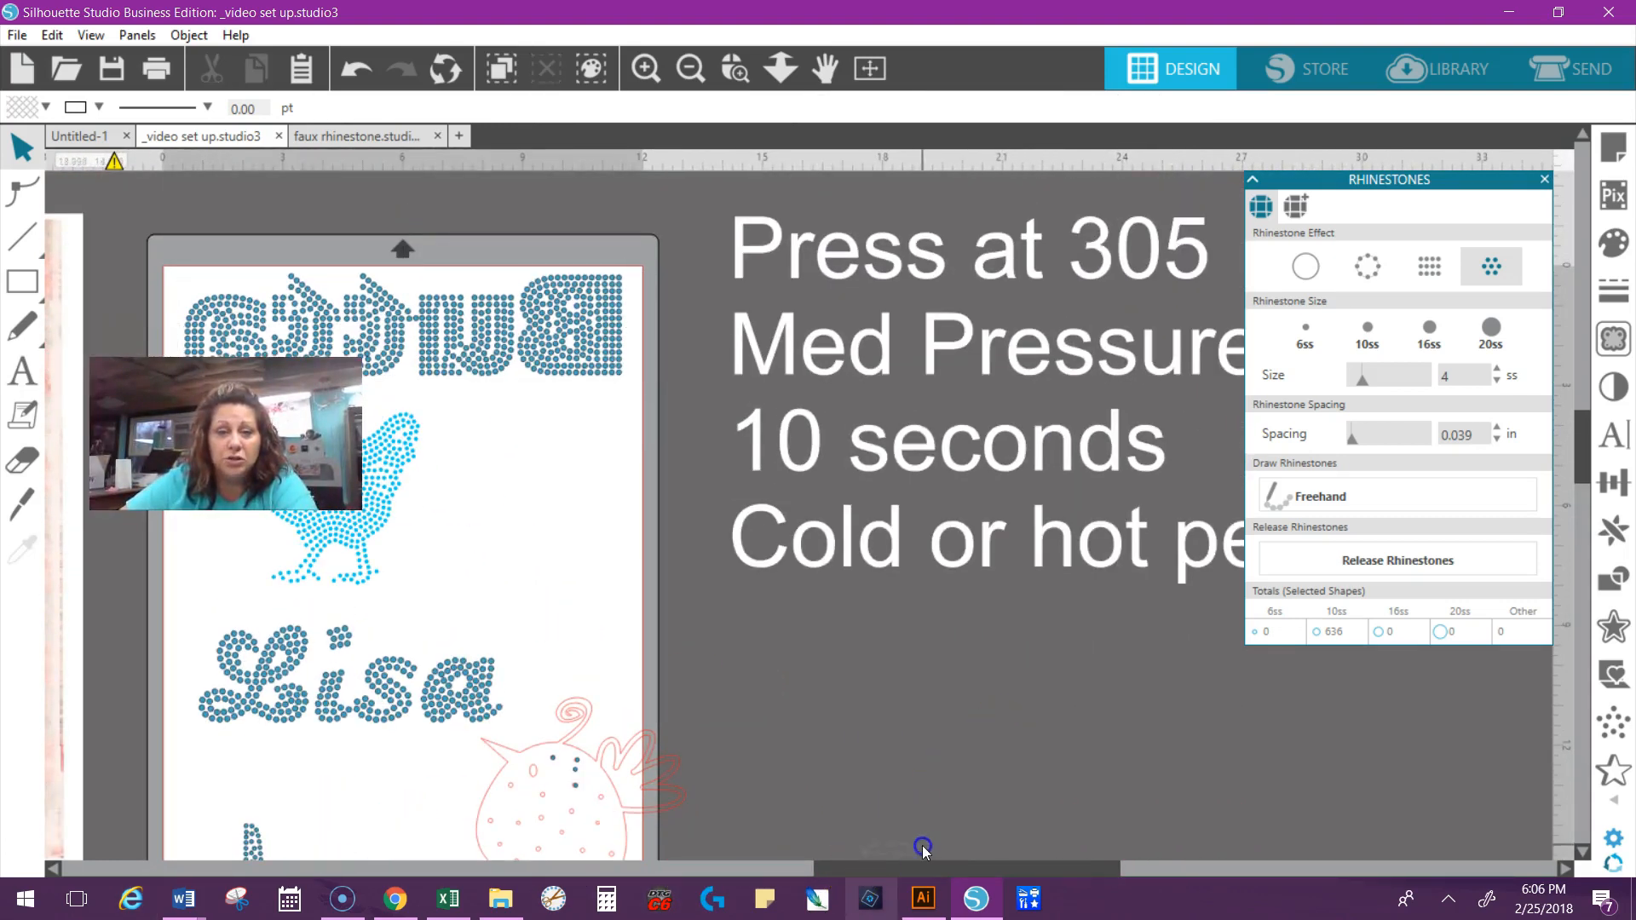
drag(961, 865, 1058, 866)
click(1015, 744)
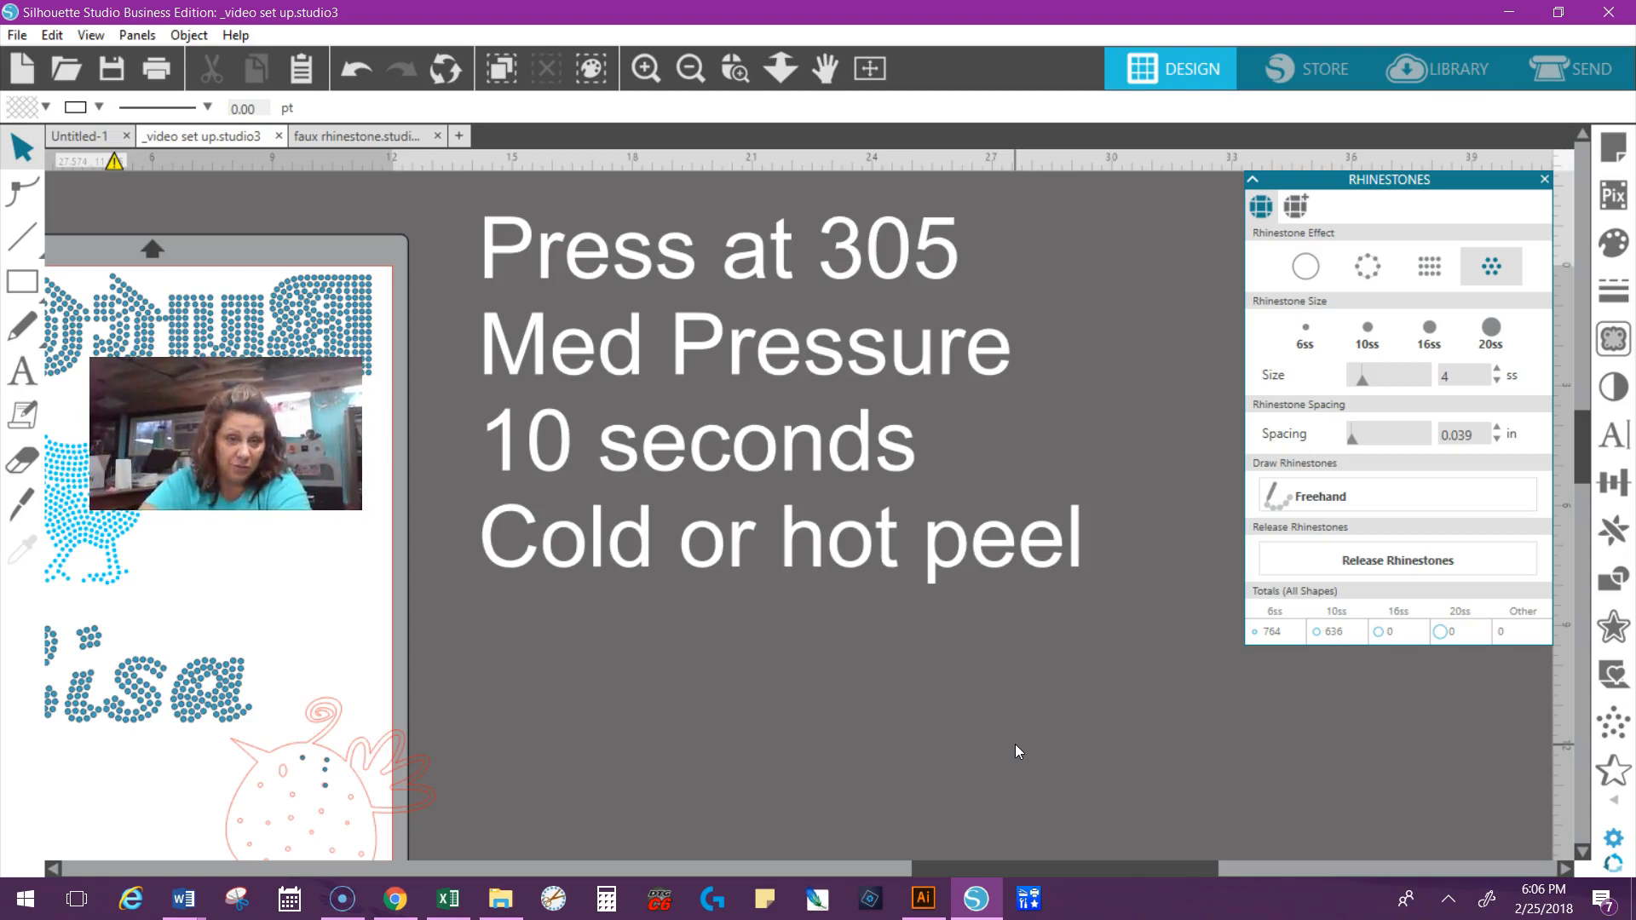
double_click(1084, 547)
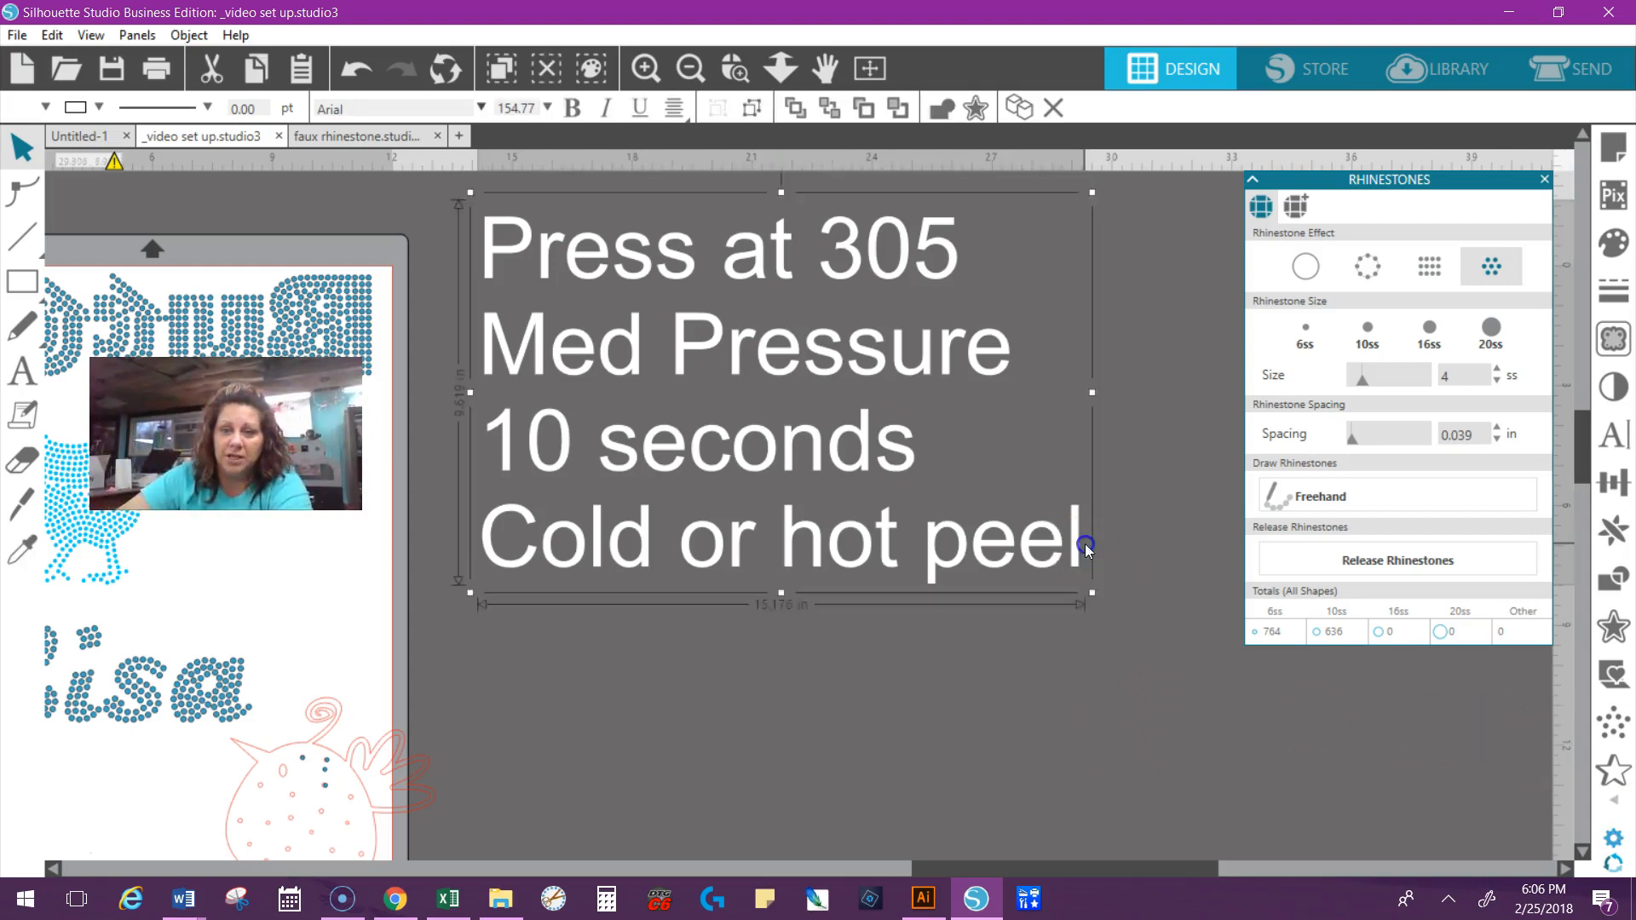
text(\)
key(BackSpace)
key(Return)
text(Tel)
key(BackSpace)
text(fo)
key(BackSpace)
text(flon)
key(BackSpace)
key(BackSpace)
key(BackSpace)
key(BackSpace)
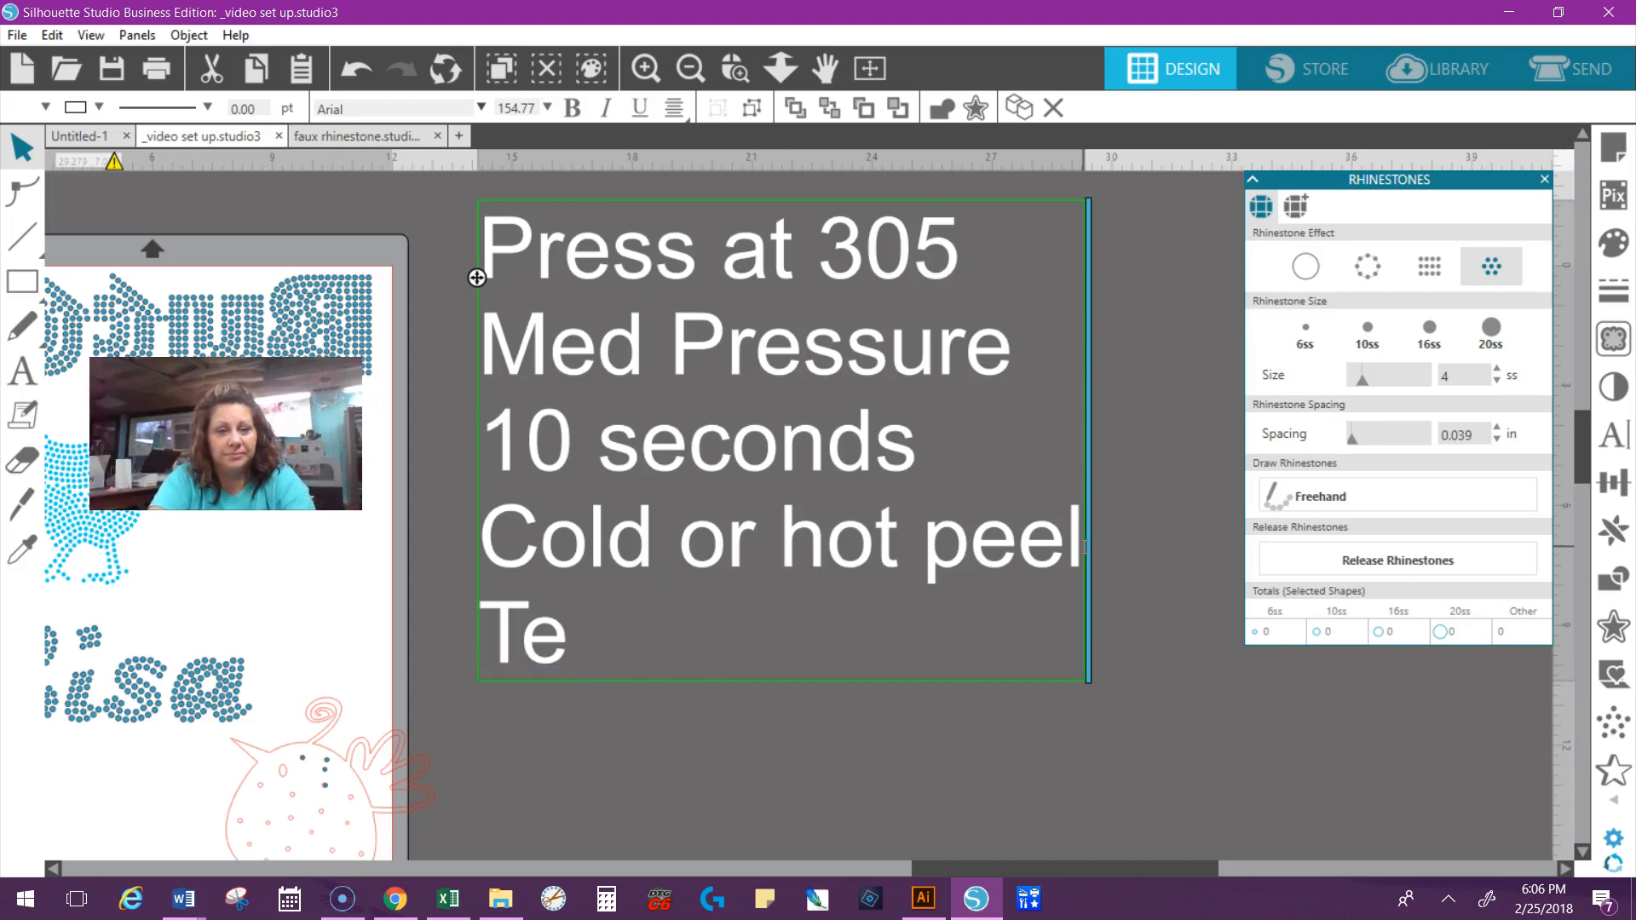
text(flon Sheet)
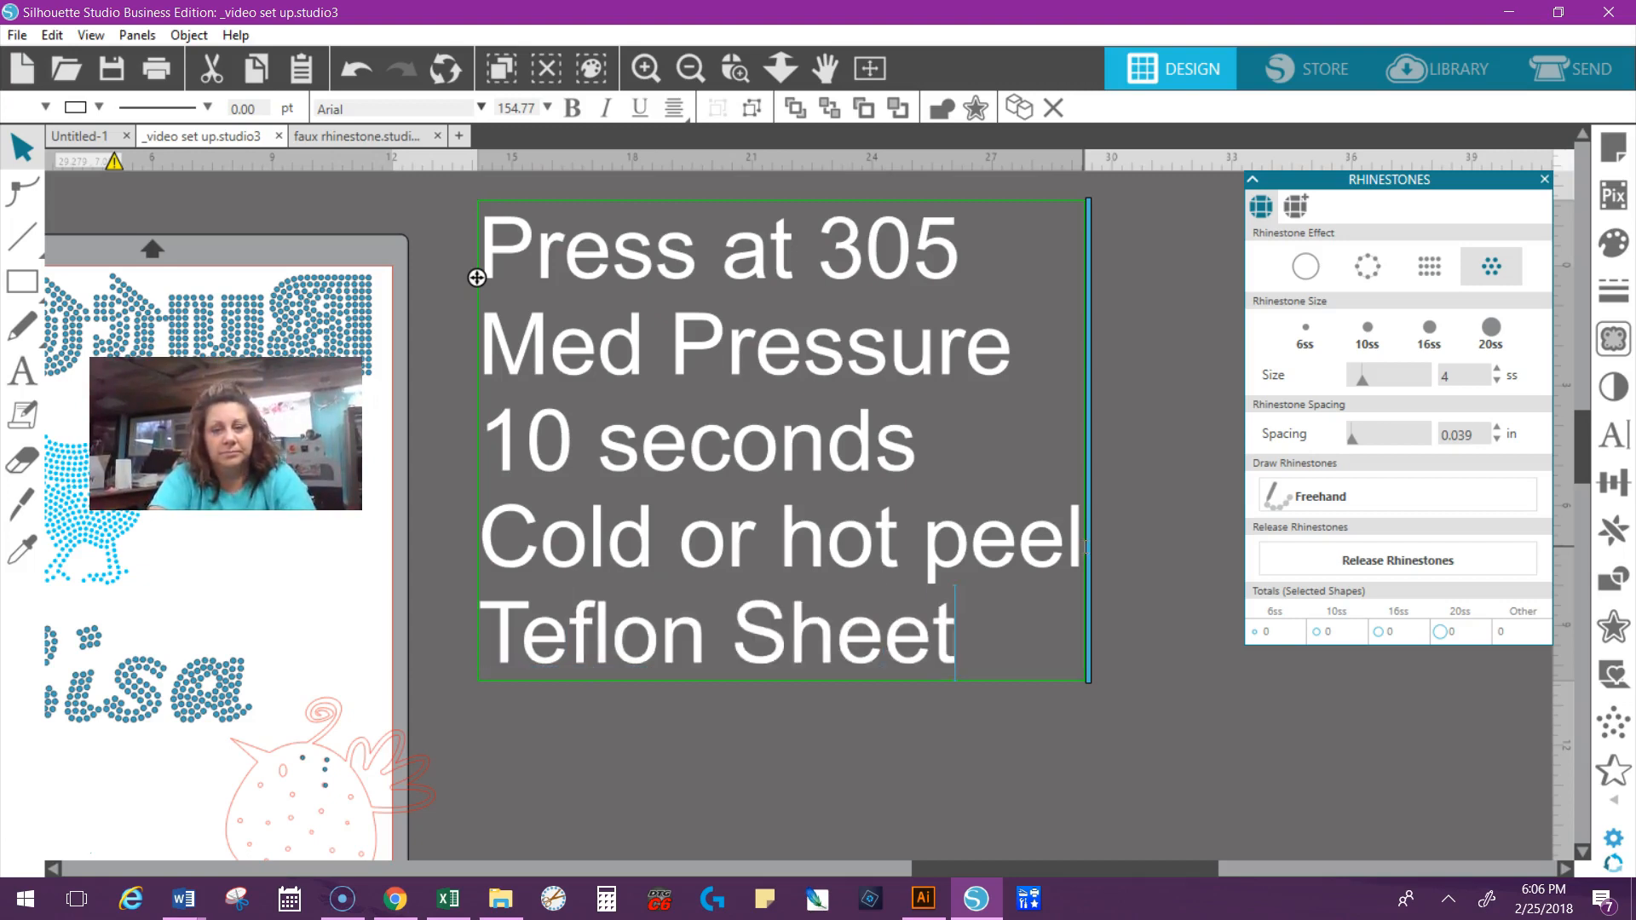